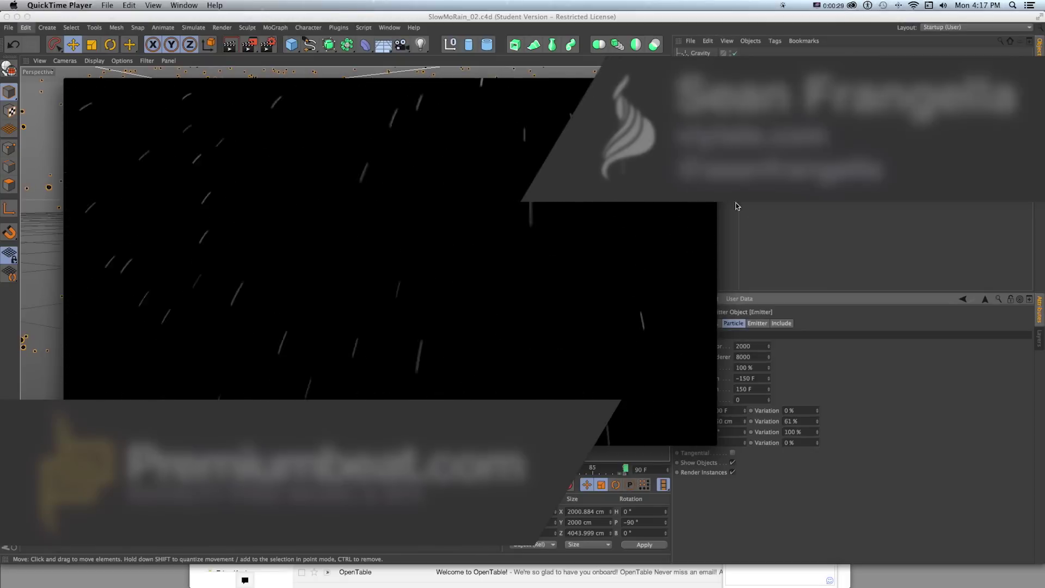
Step: Play the SlowMoRain_01 preview movie in QuickTime Player, and switch back to the Cinema 4D rain scene
mouse_move(653, 234)
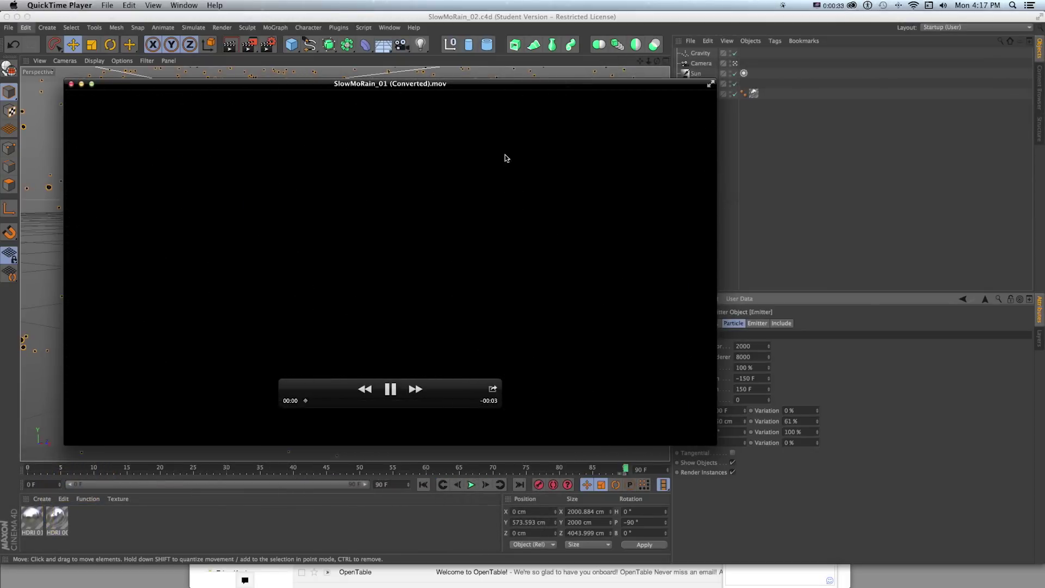
key("space")
left_click(776, 168)
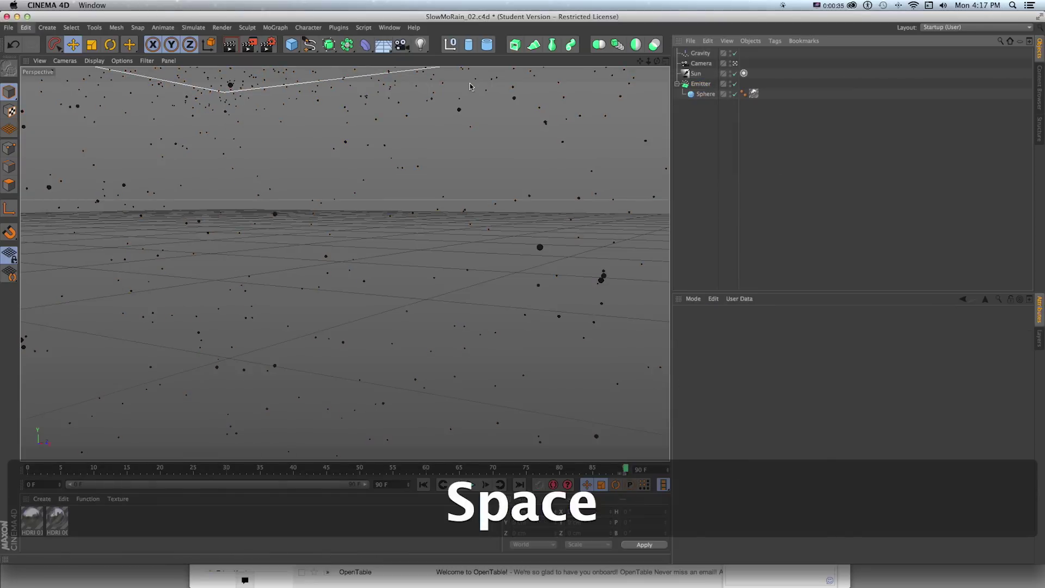
left_click(27, 17)
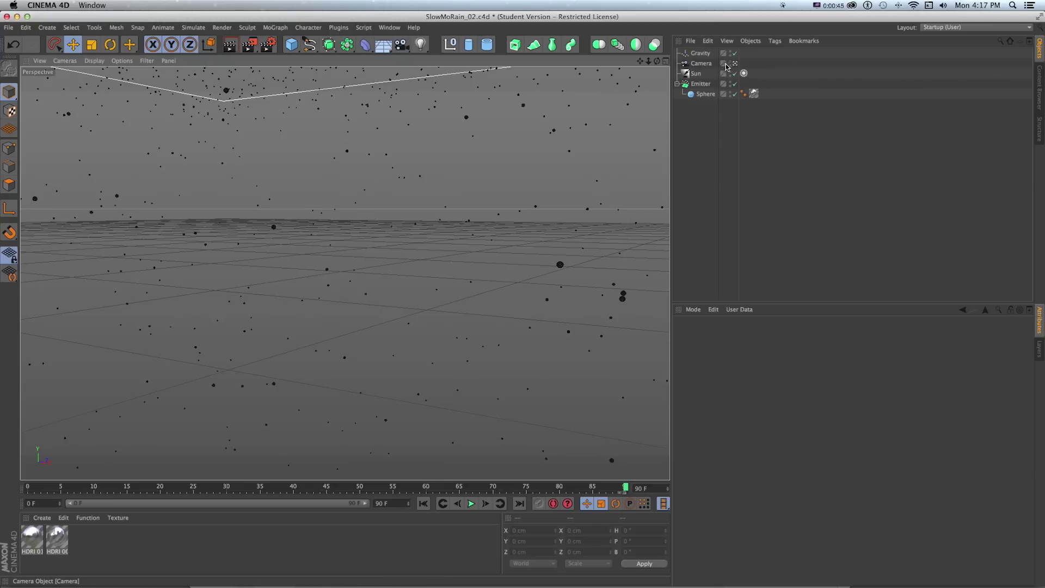
key("super+Tab")
key("space")
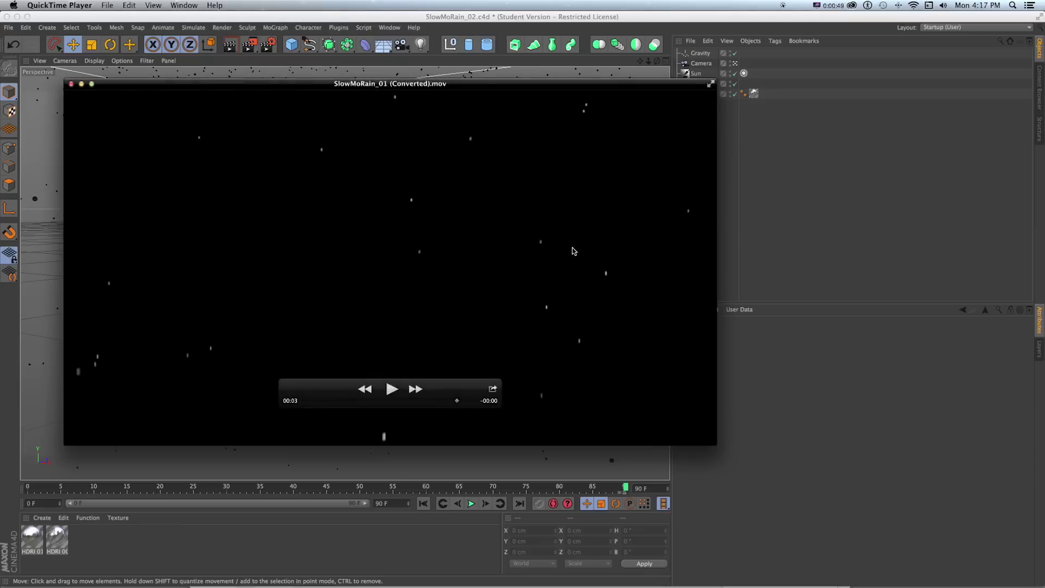
left_click(802, 182)
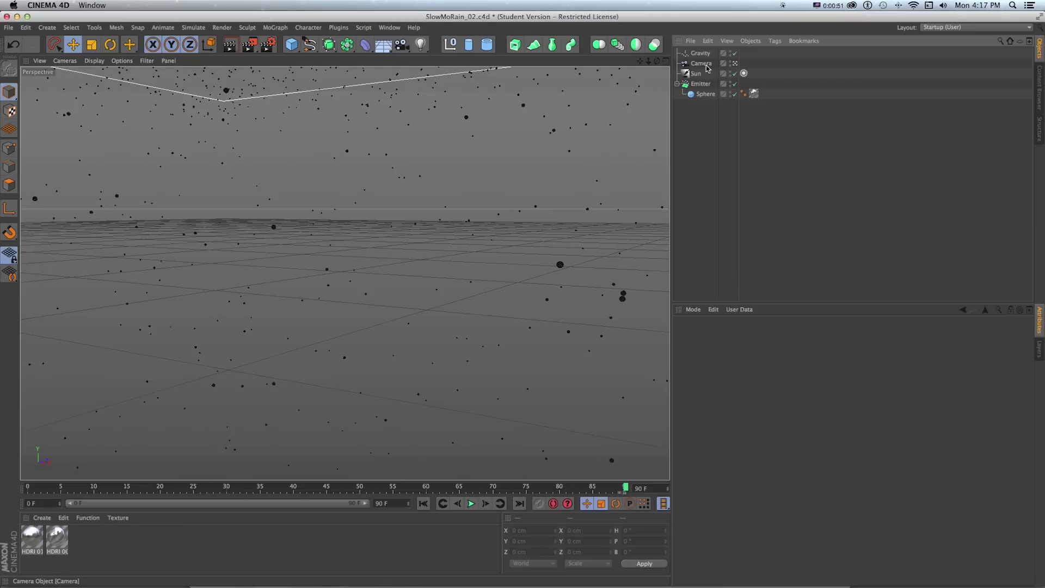
Step: Examine a raindrop sphere from the emitter up close with a preview render of the perspective view
left_click(350, 214)
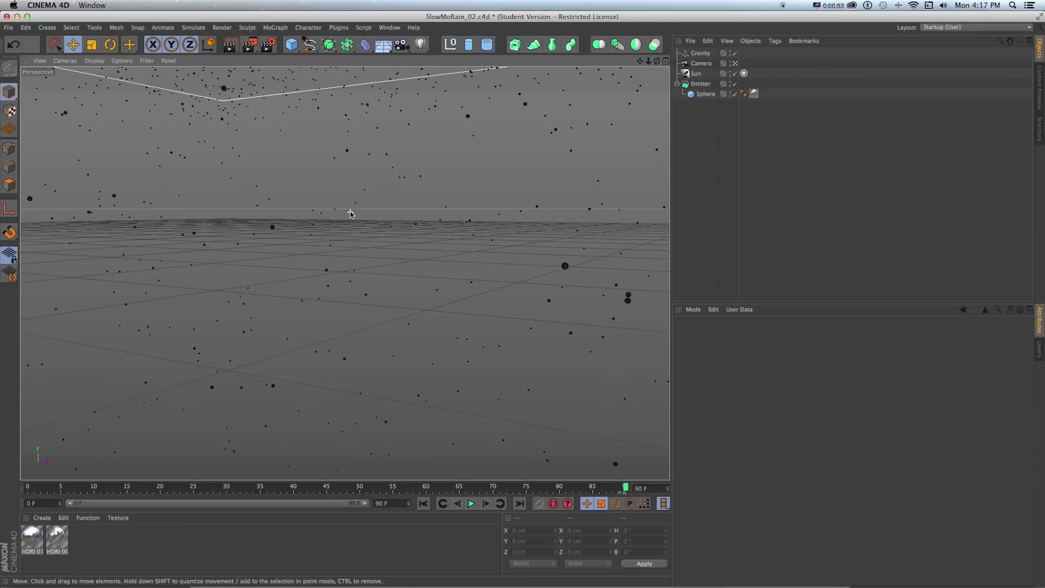
key("1")
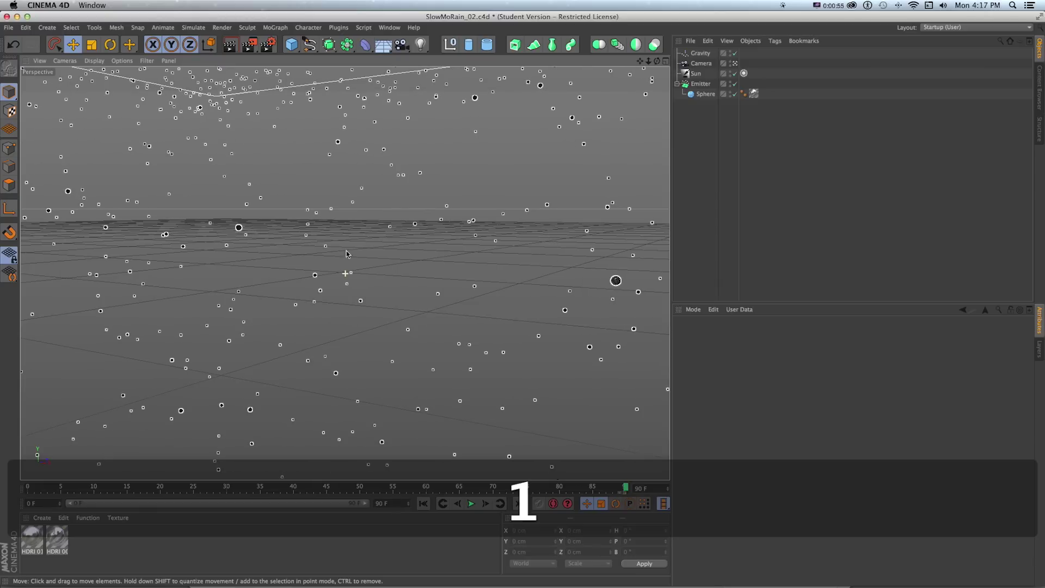
left_click_drag(382, 254, 604, 255)
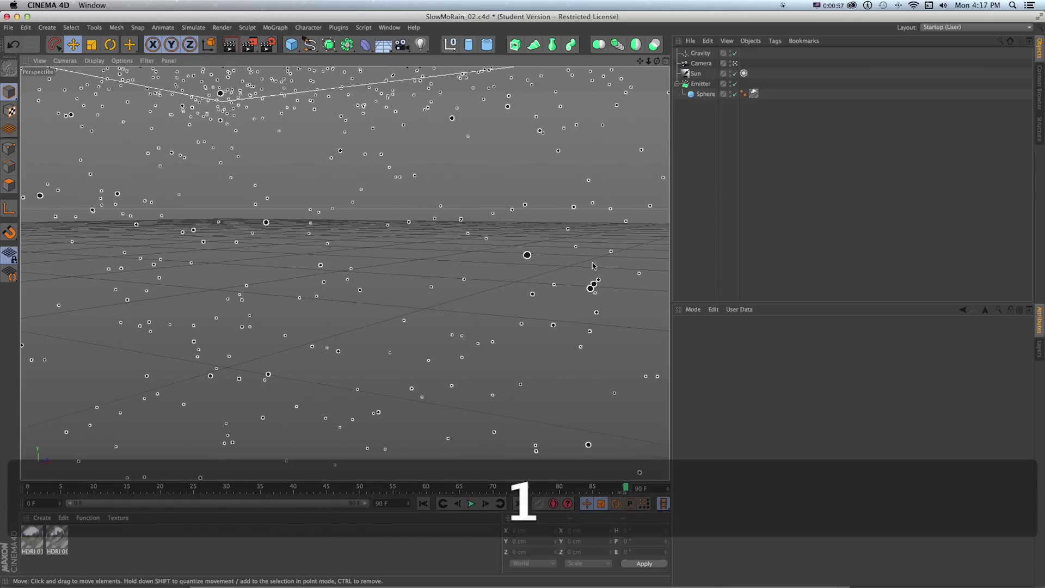
left_click_drag(576, 290, 449, 257, "alt")
key("1")
key("1")
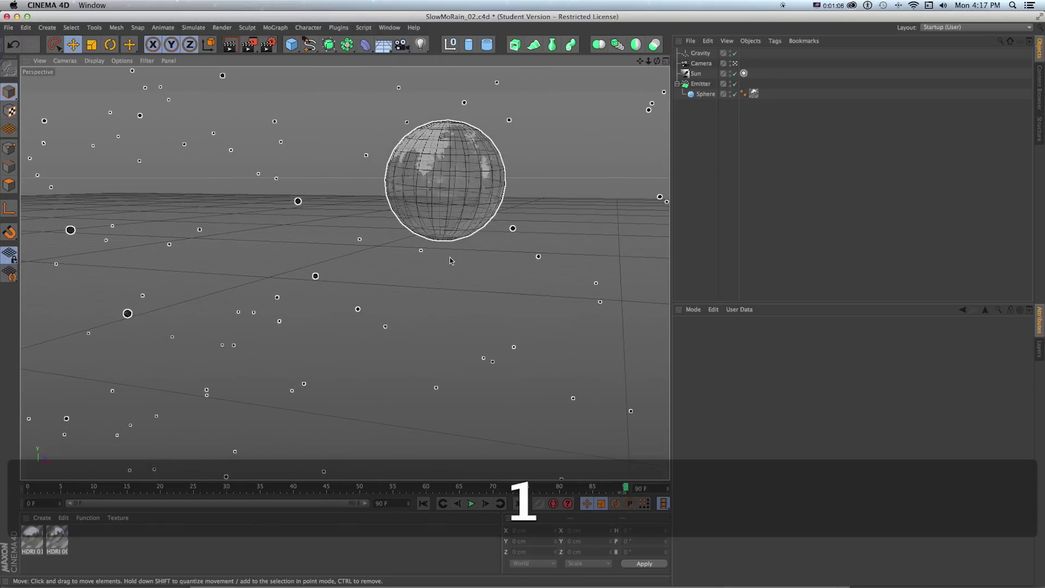
key("super+r")
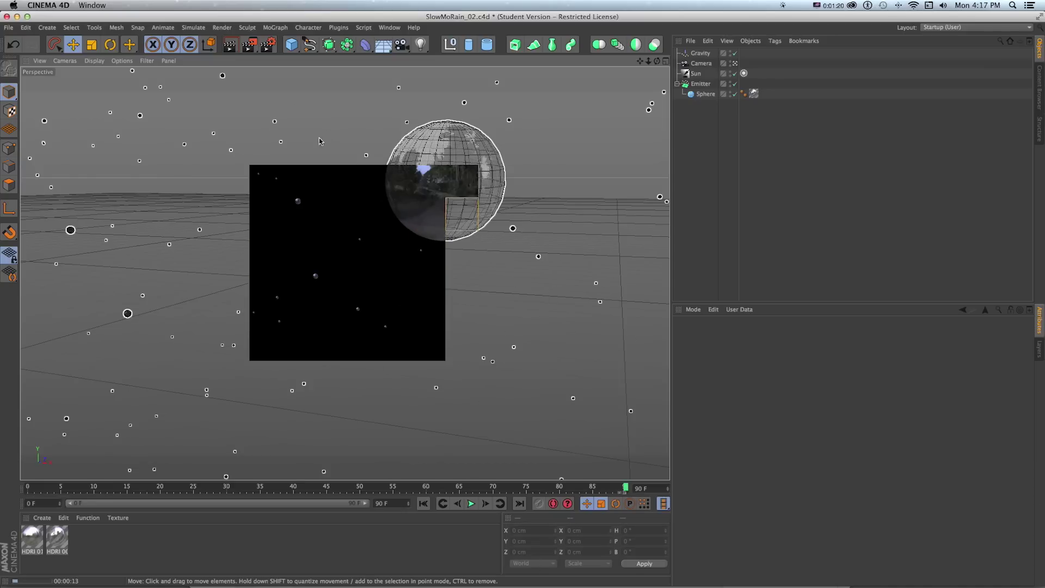
left_click(357, 156)
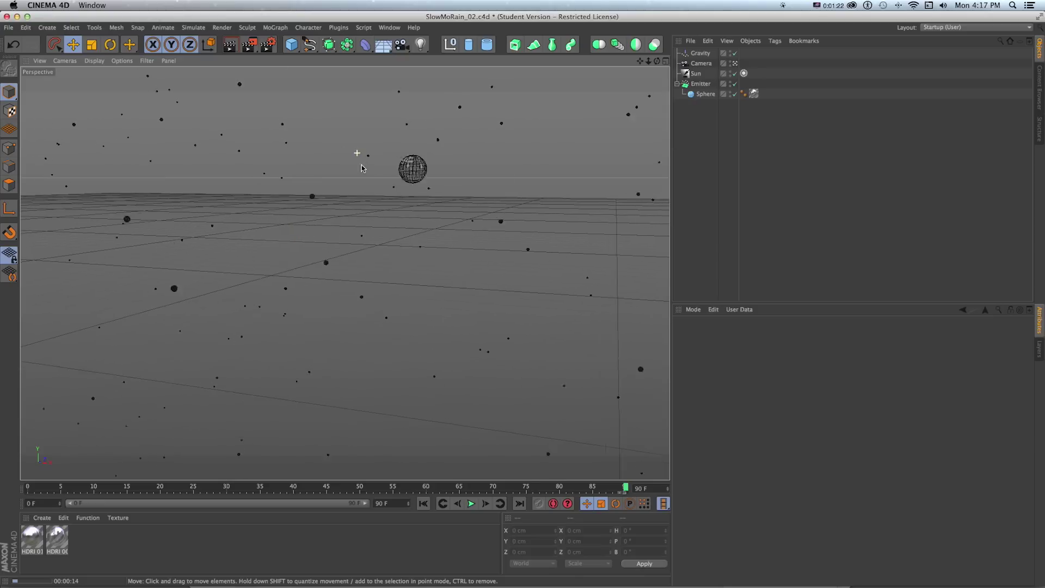
Step: Create a new project and set its renderer to Physical
left_click(8, 27)
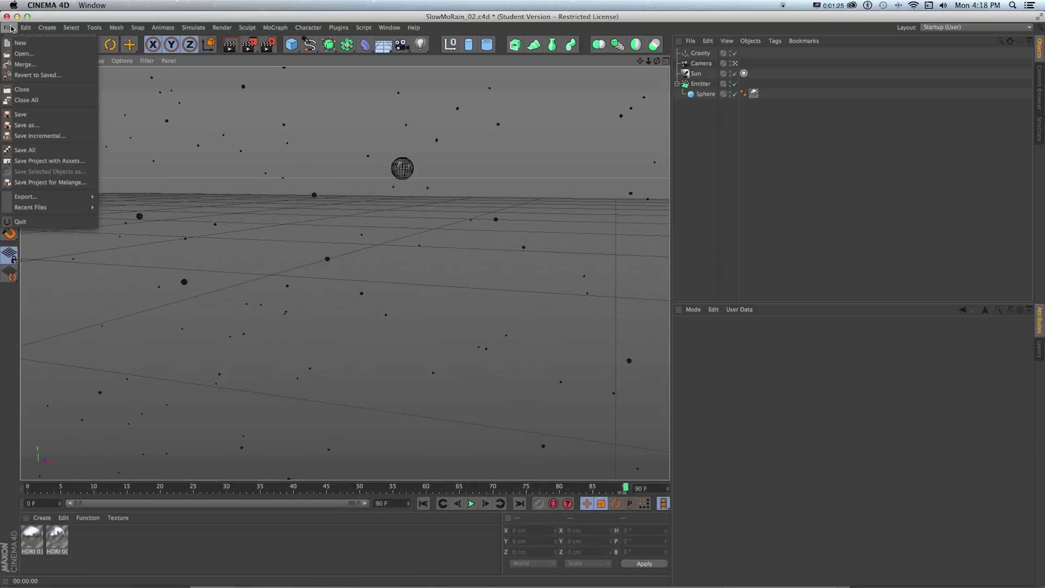
left_click(14, 44)
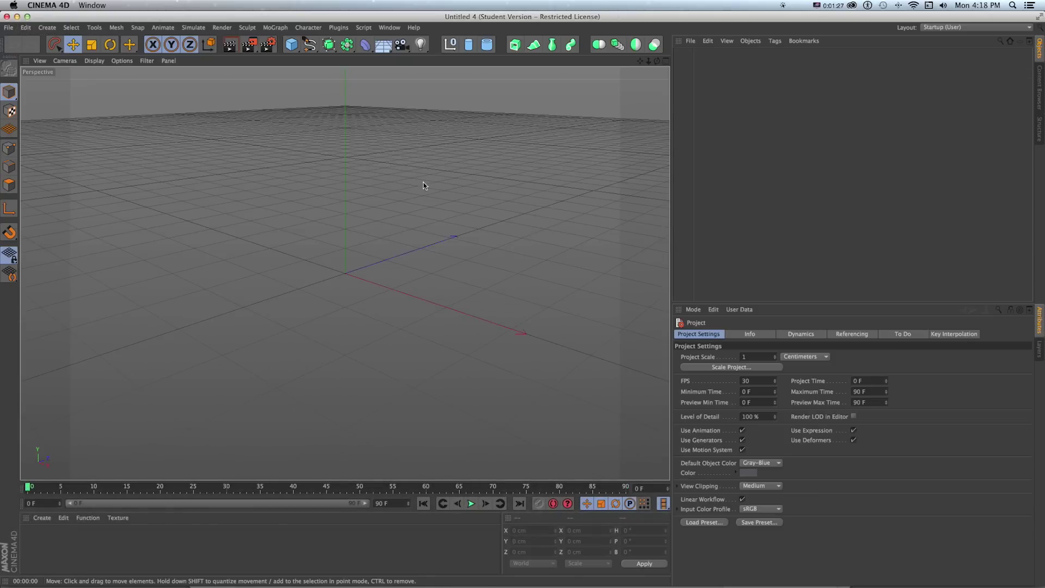
left_click(268, 45)
left_click(202, 170)
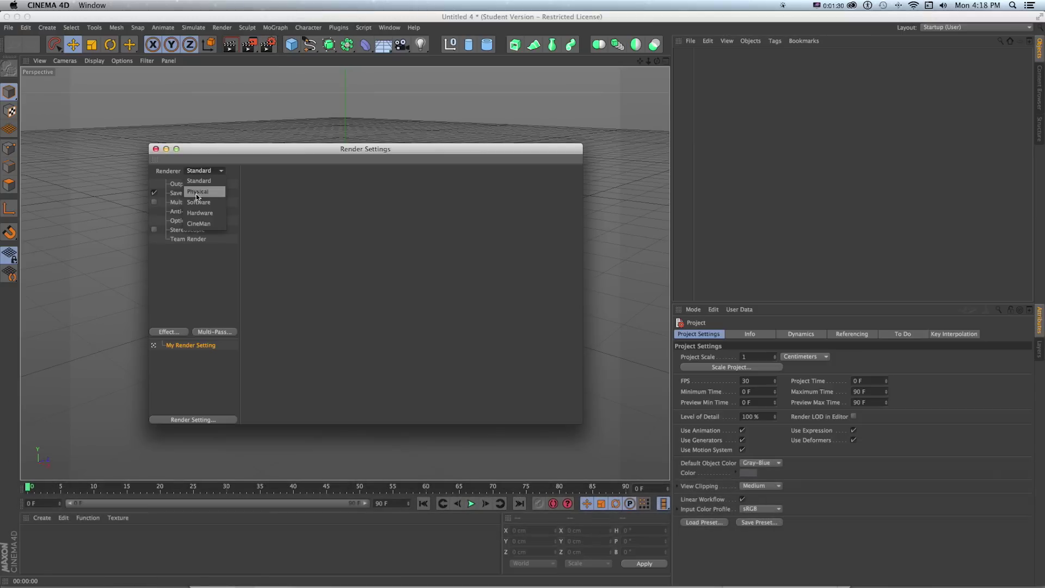
left_click(203, 192)
Step: Set the render output size to 1280 x 720 pixels and lock its ratio
left_click(180, 184)
double_click(318, 195)
type("1280")
key("Tab")
type("720")
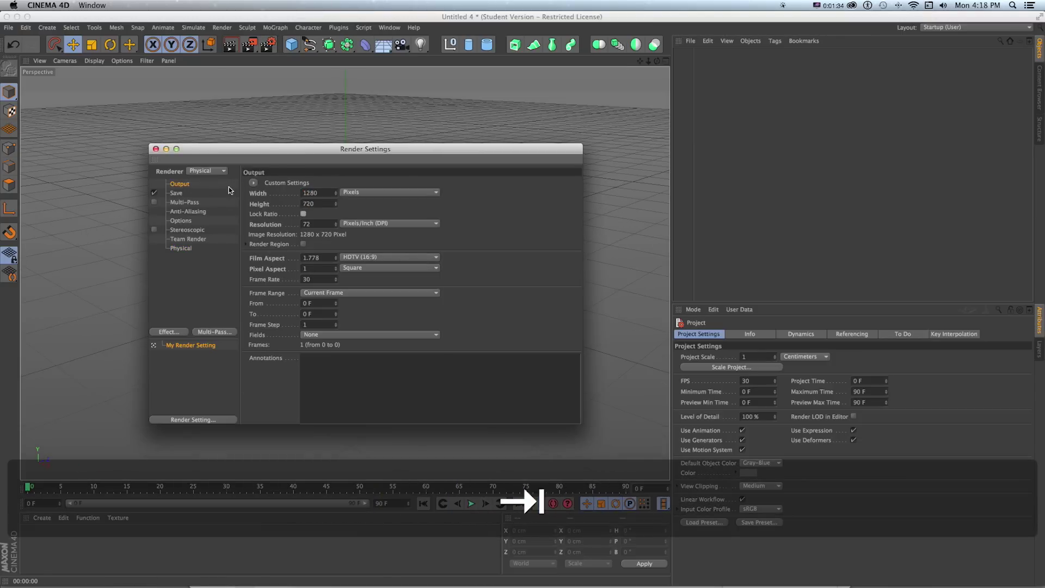
left_click(304, 213)
Step: Add an effect to the render settings and close them
left_click(171, 334)
left_click(195, 396)
left_click(156, 148)
Step: Add a sphere primitive and show it in the perspective view shaded with its mesh lines
left_click_drag(269, 197, 296, 129, "alt")
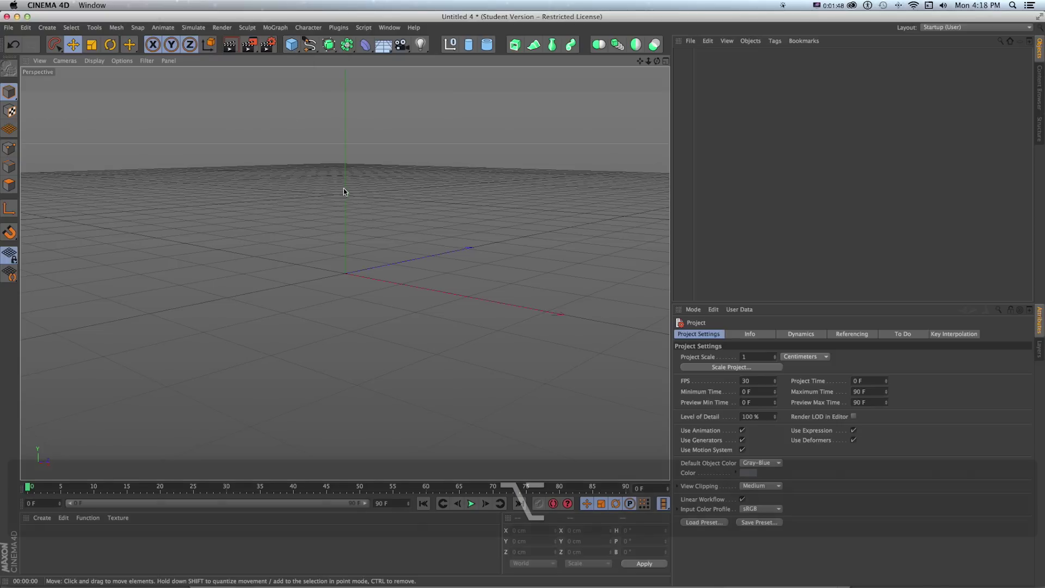
left_click_drag(343, 188, 345, 181, "alt")
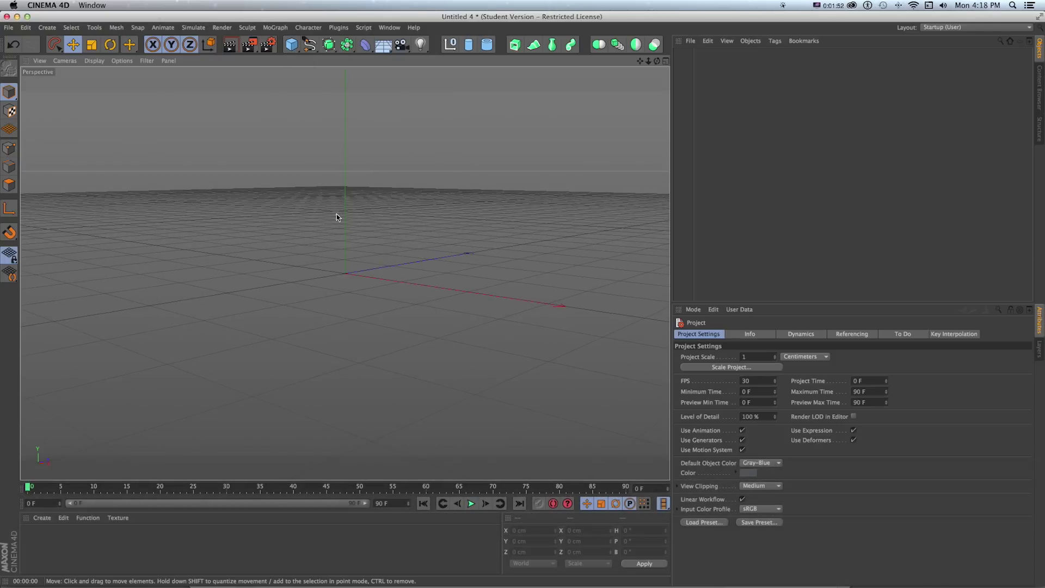
left_click(292, 48)
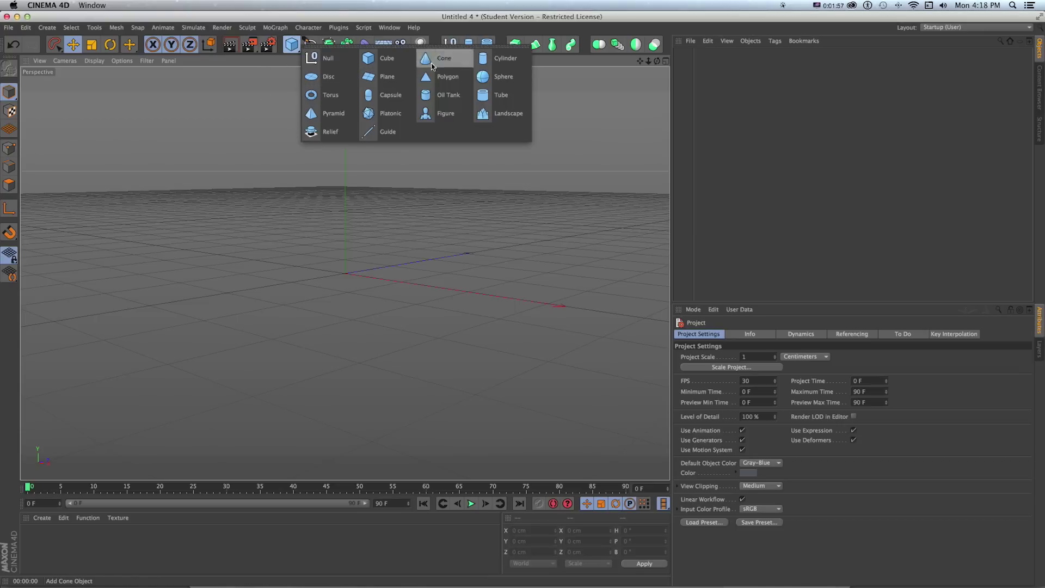
left_click(498, 77)
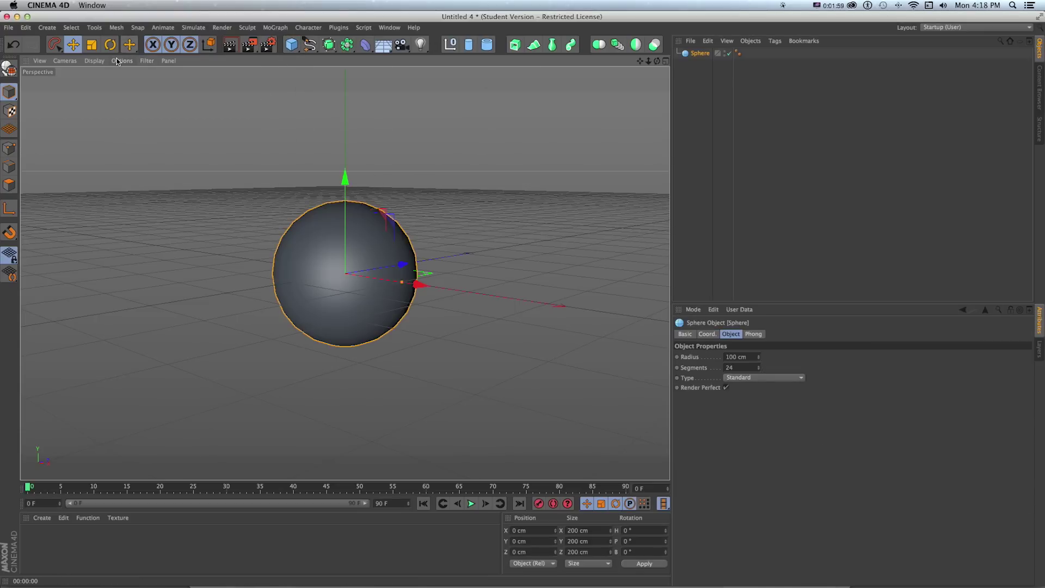
left_click(94, 60)
left_click(114, 93)
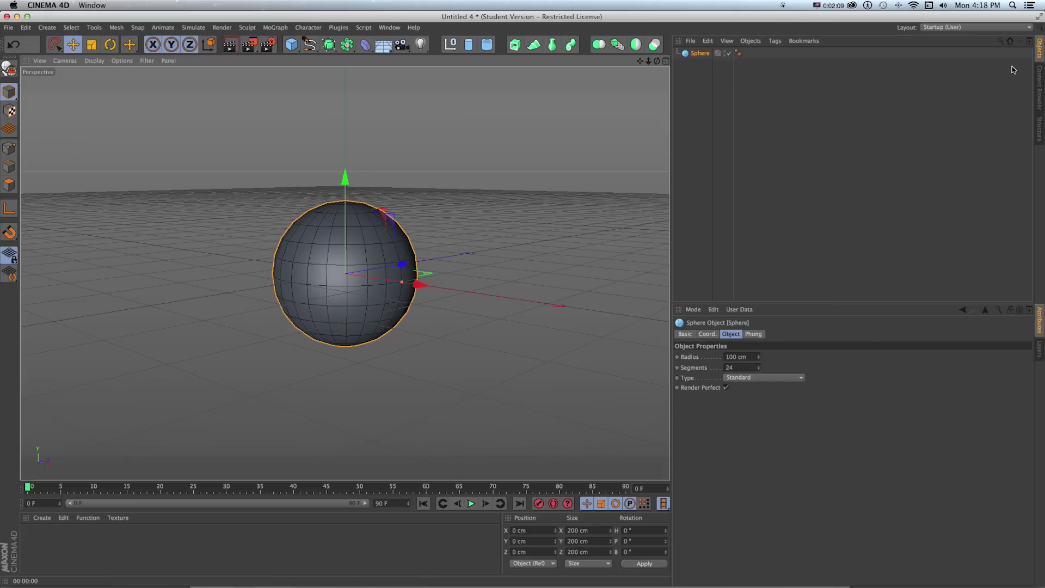
Step: Browse the preset library to the HDRI folder inside Prime's Materials
left_click(1040, 76)
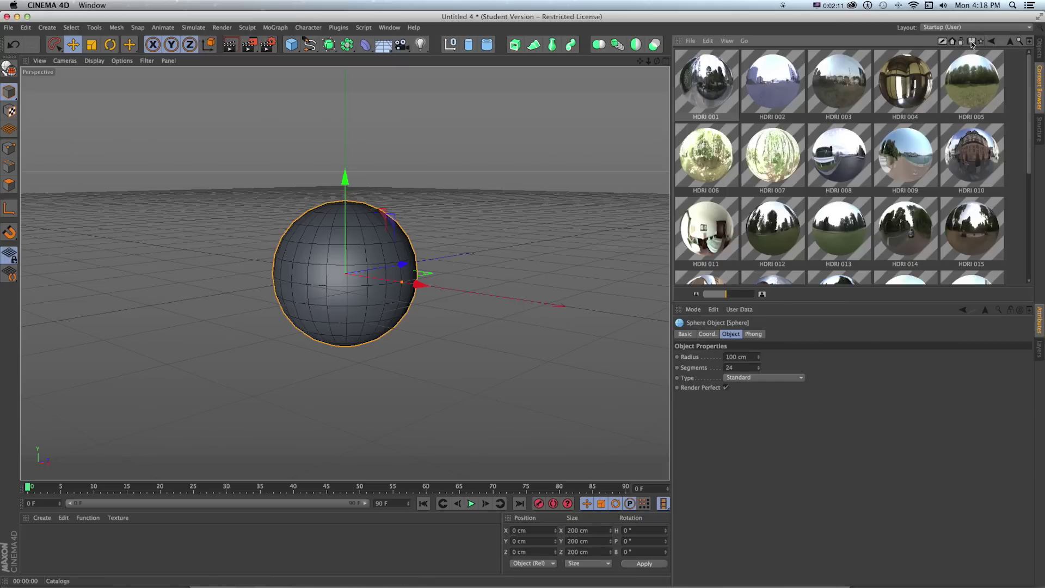
left_click(989, 43)
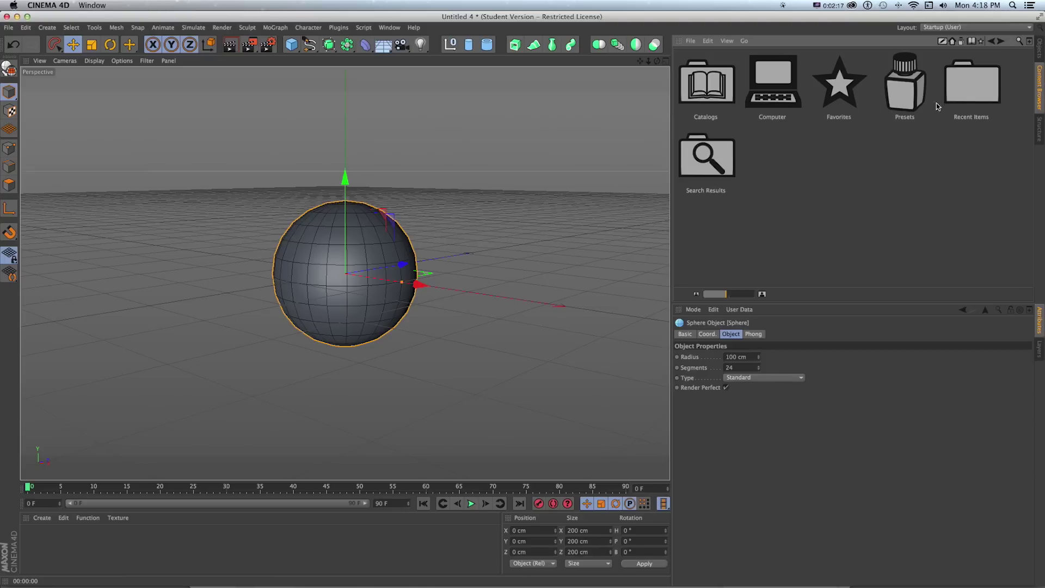
left_click_drag(506, 231, 492, 236, "alt")
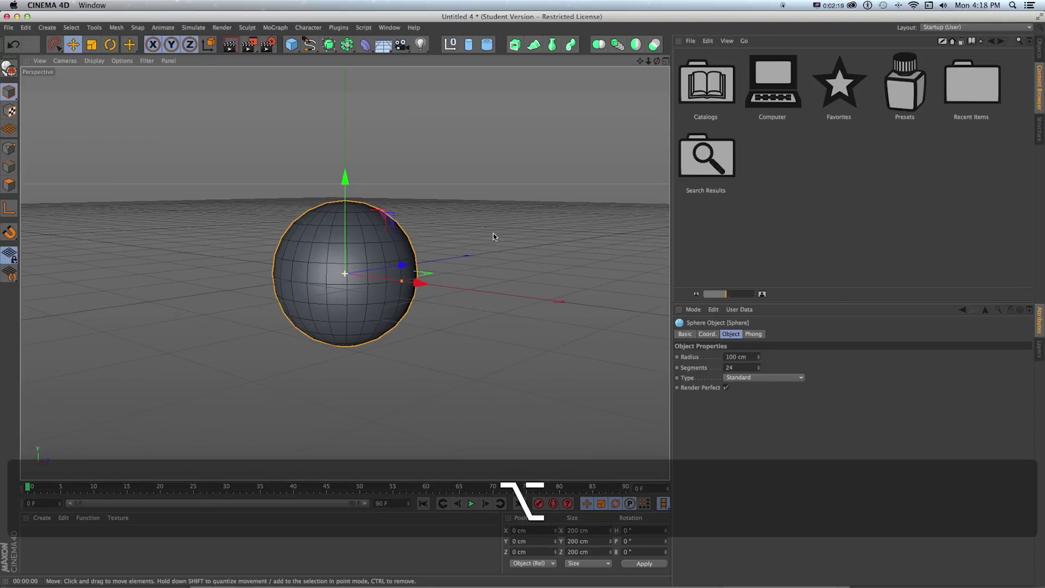
double_click(909, 88)
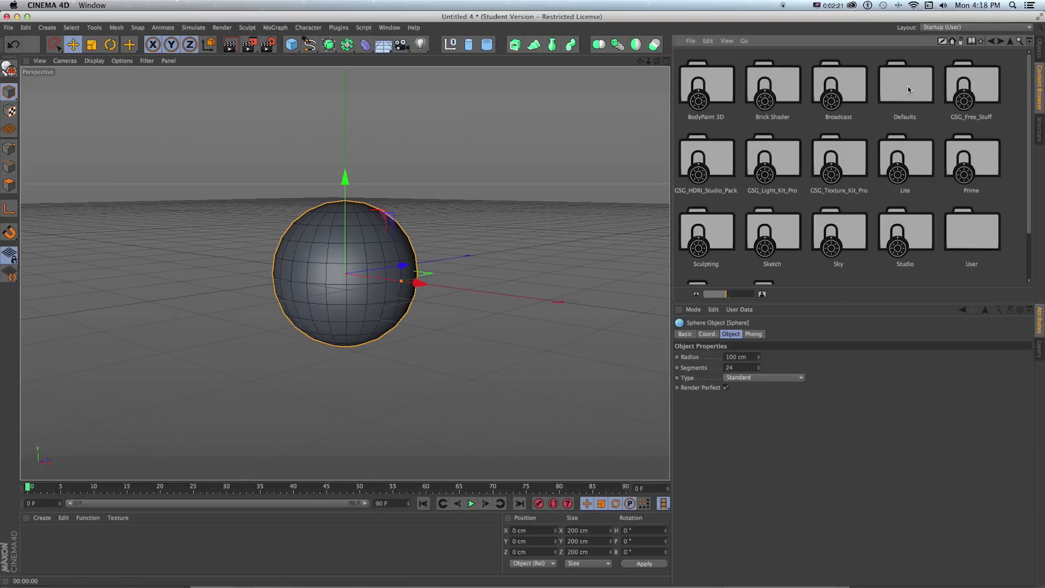
scroll(919, 190, "down", 3)
scroll(784, 200, "up", 3)
double_click(961, 163)
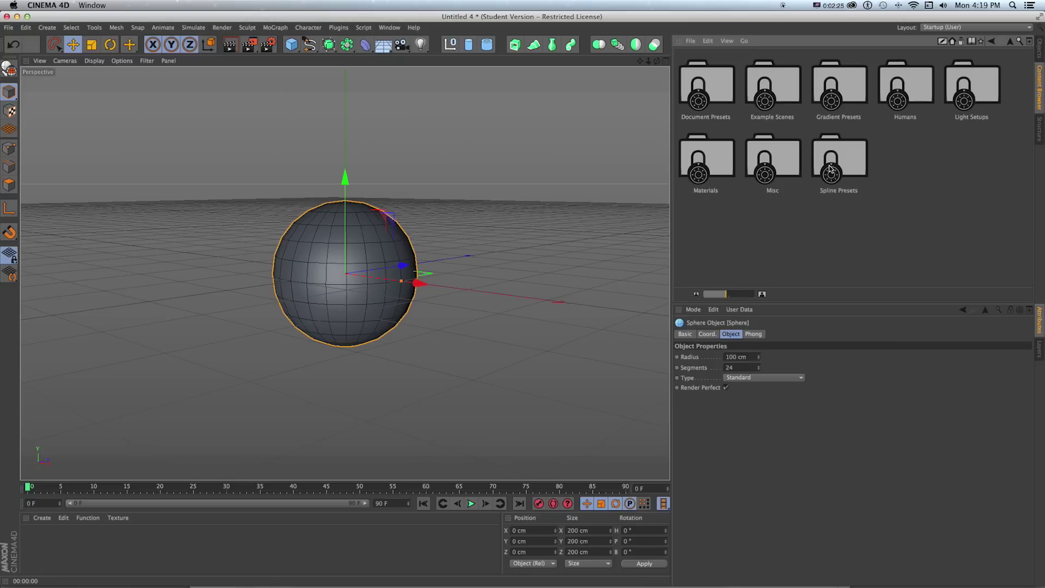
double_click(692, 161)
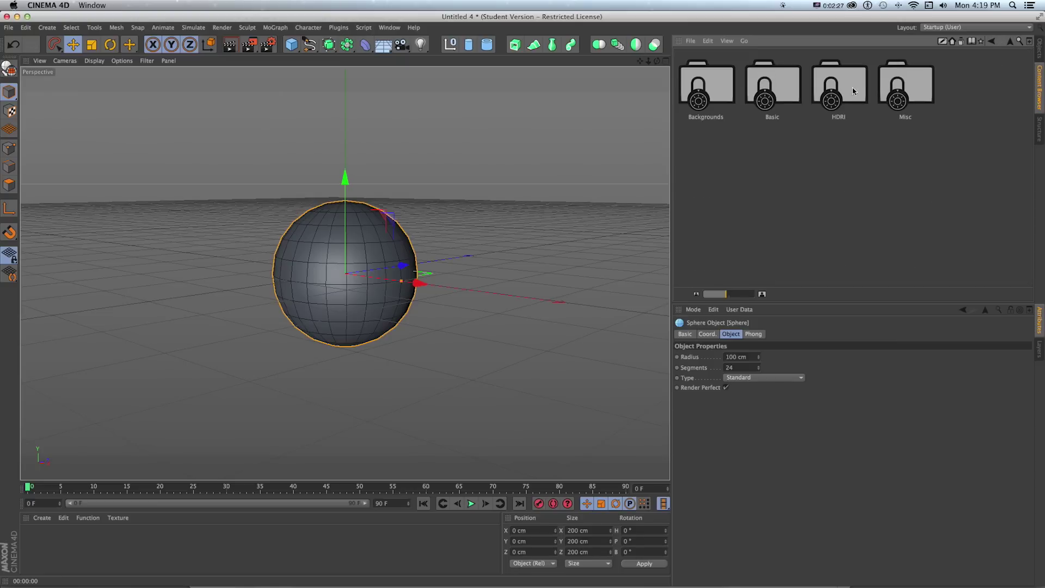
double_click(849, 87)
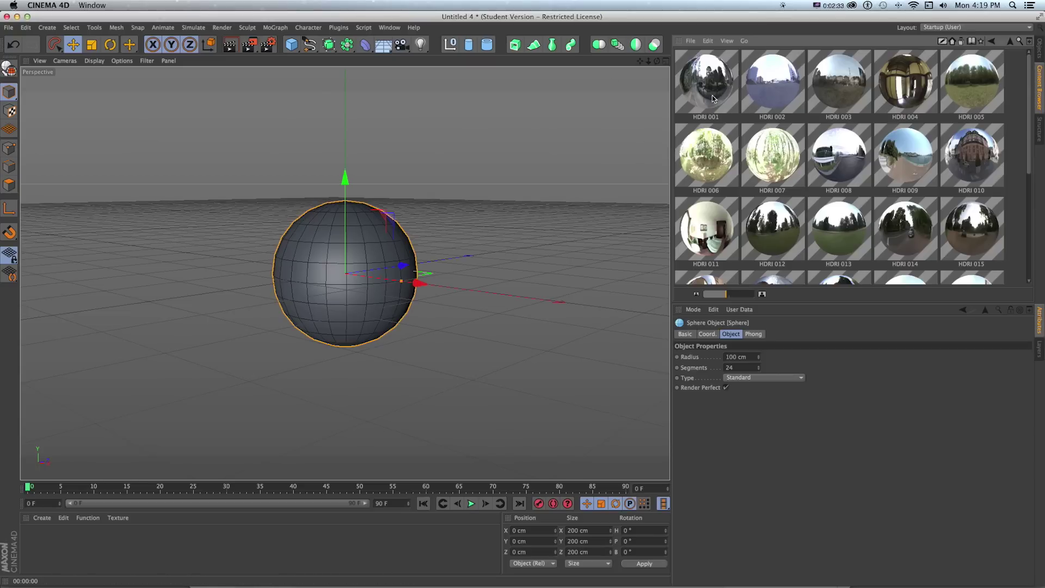
Step: Apply the HDRI 001 material to the sphere and render a preview of the view
left_click_drag(709, 90, 344, 280)
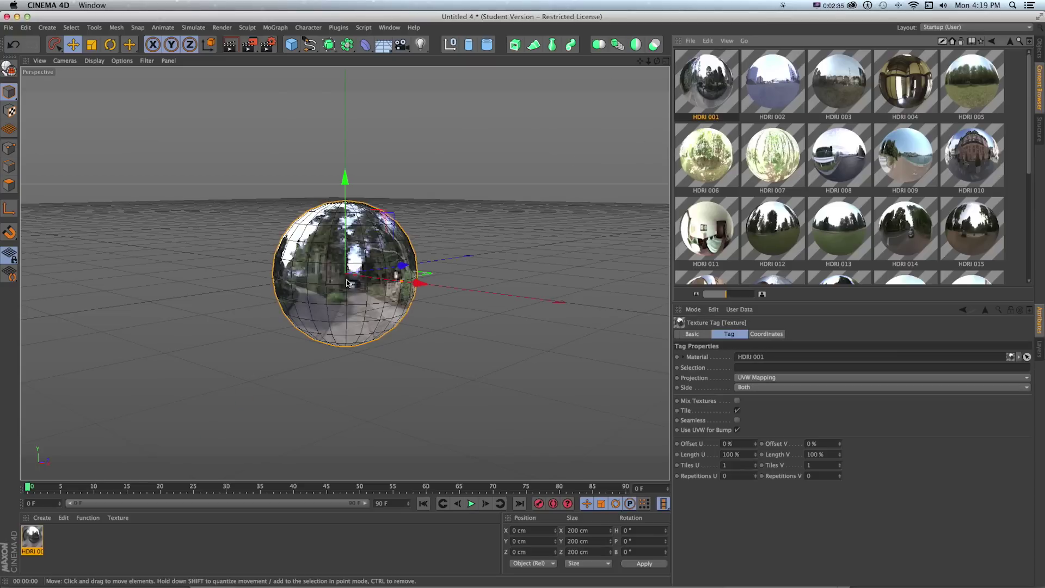
left_click(1041, 48)
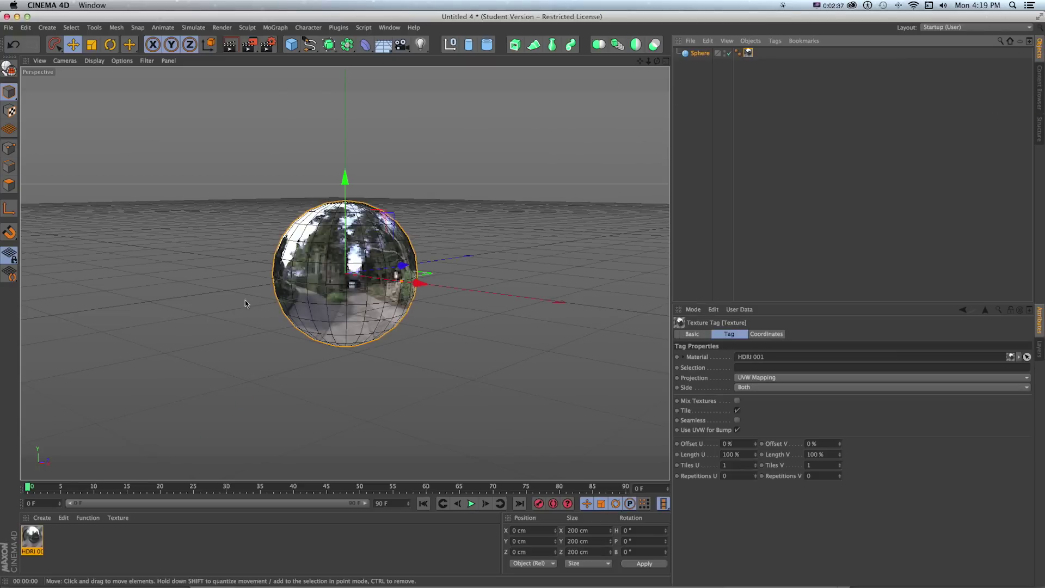
key("super+r")
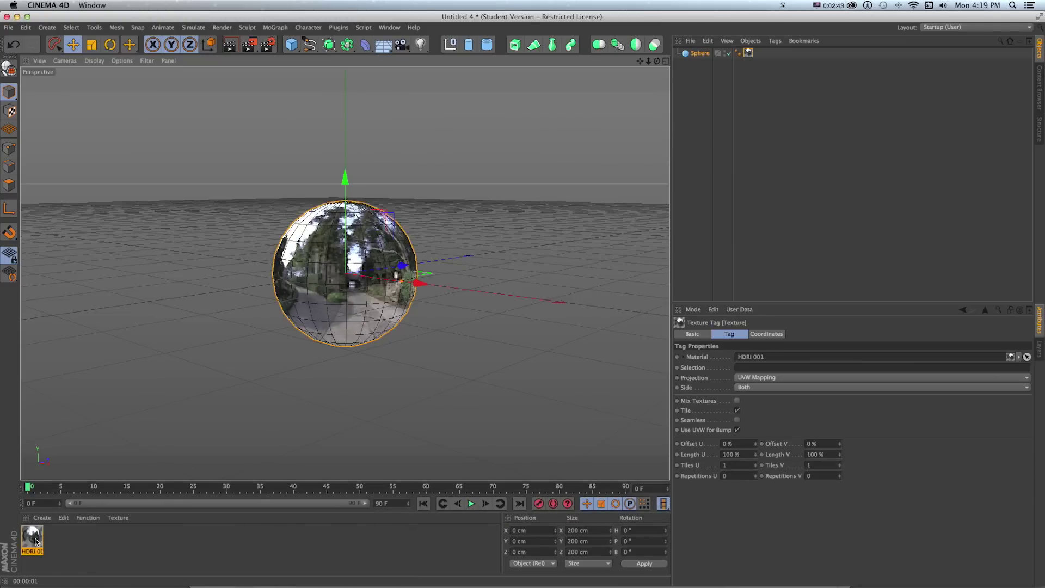
Step: Set the Color channel's brightness of the HDRI 001 material to 50 % and preview the render
double_click(33, 543)
left_click_drag(217, 71, 526, 147)
left_click(490, 251)
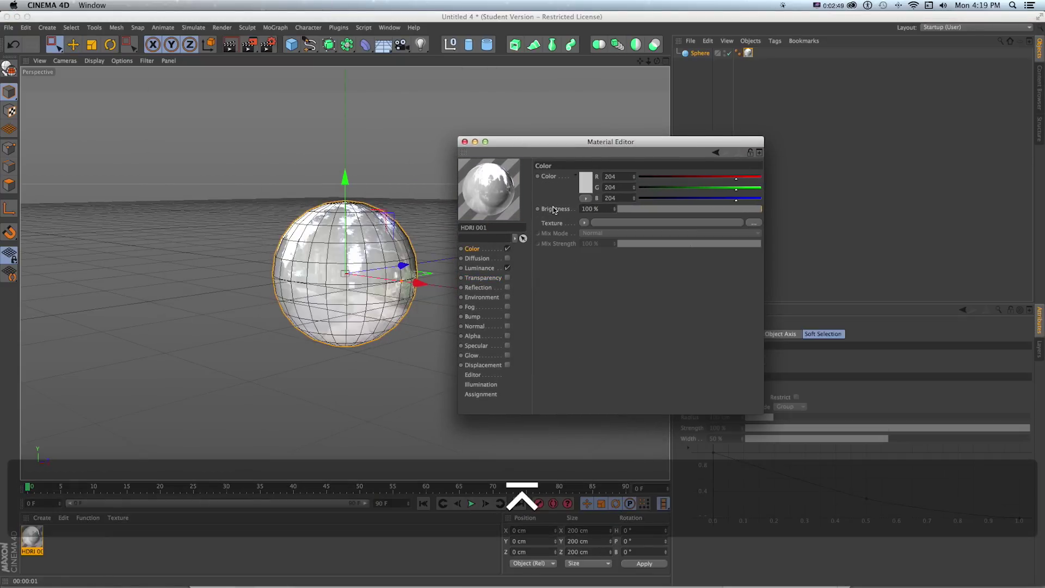
type("50")
key("Return")
key("super+r")
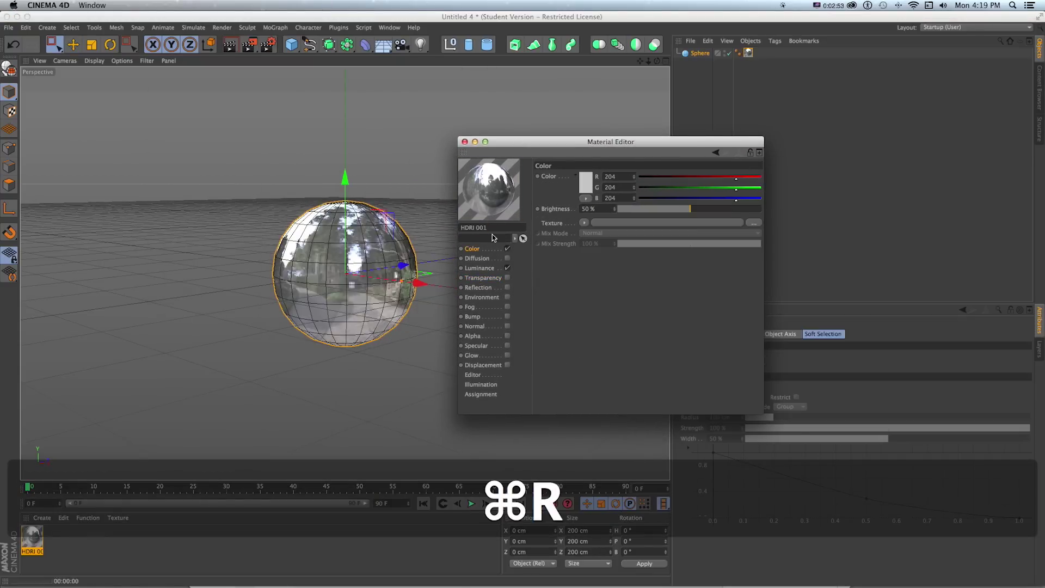
Step: Enable the Diffusion channel of the HDRI 001 material and load a Noise shader as its texture
left_click(507, 268)
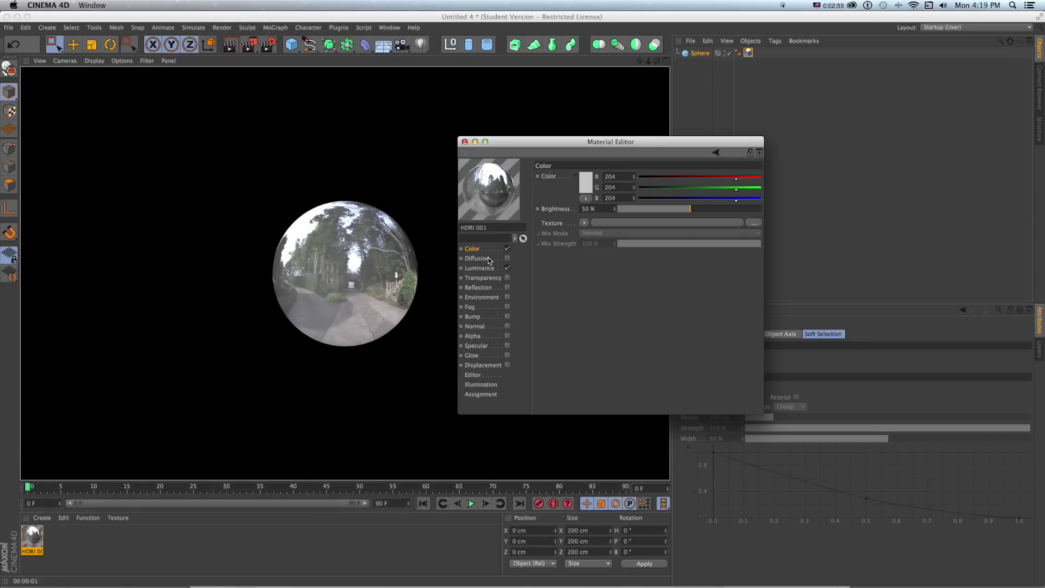
left_click(507, 258)
left_click(597, 220)
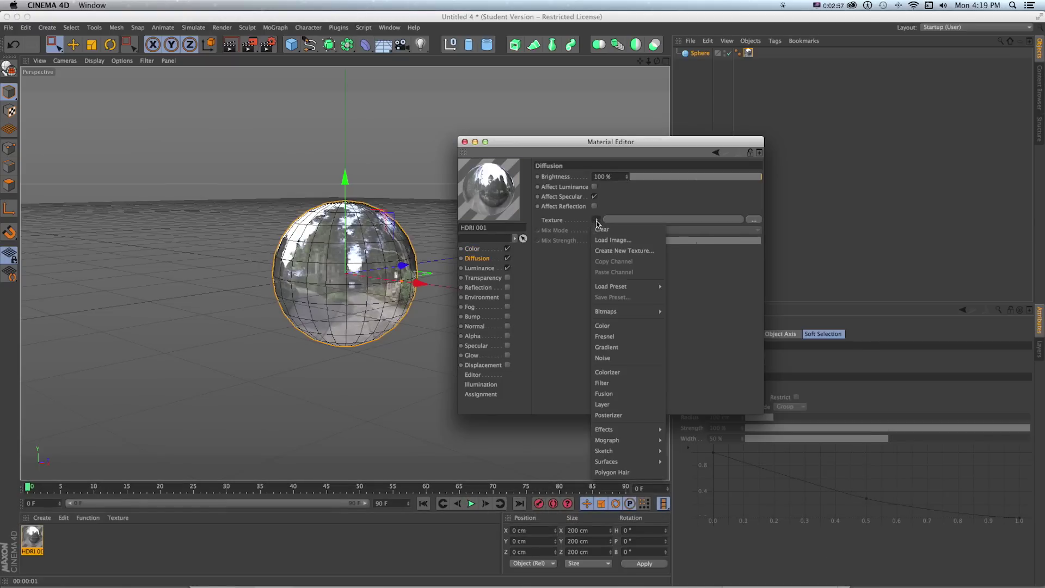
left_click(605, 357)
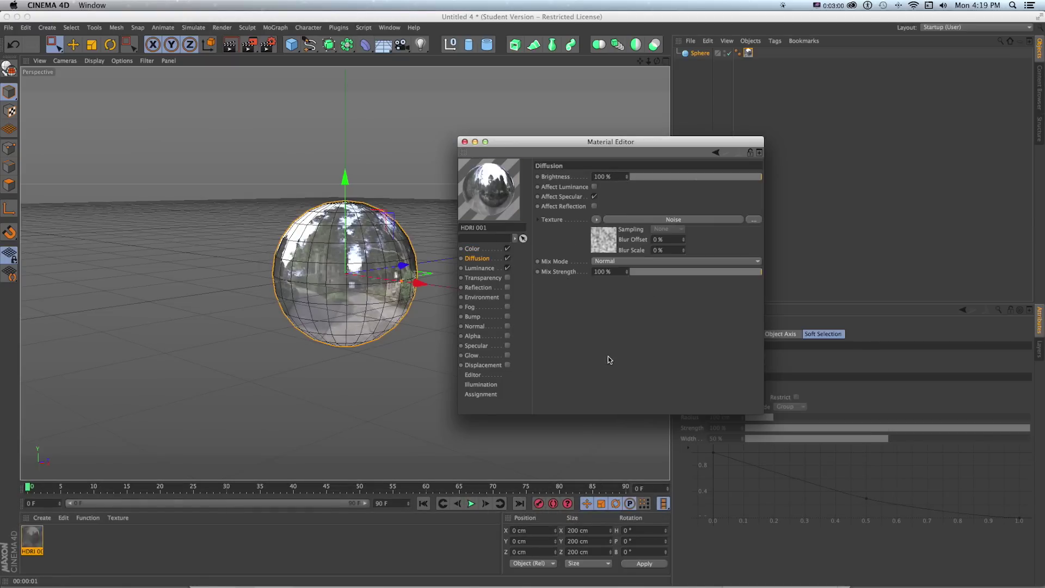
Step: Set the Diffusion channel's noise type to Nutous and render a preview of the view
left_click(720, 217)
left_click(751, 278)
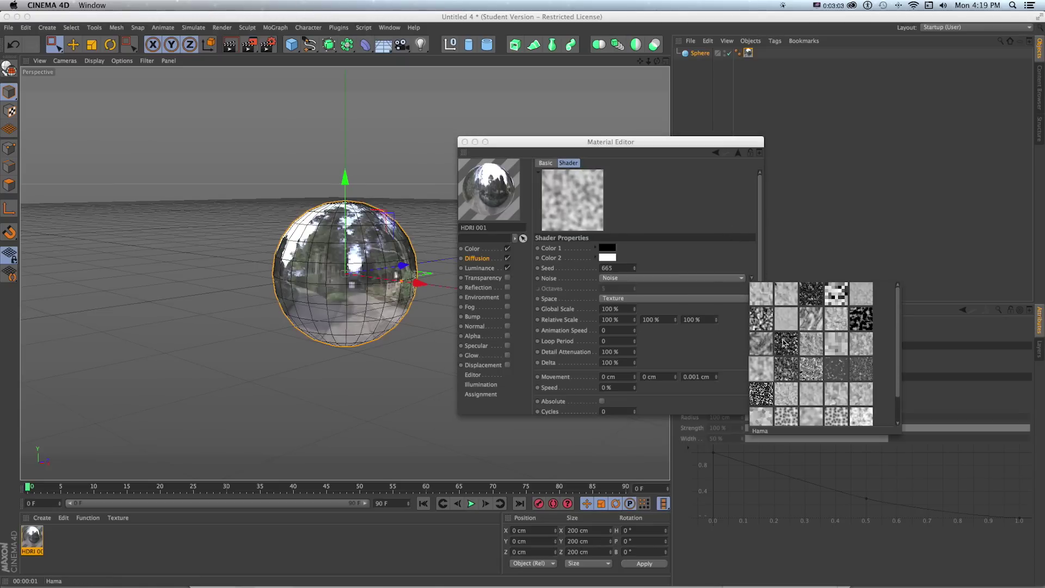
left_click(789, 360)
key("super+r")
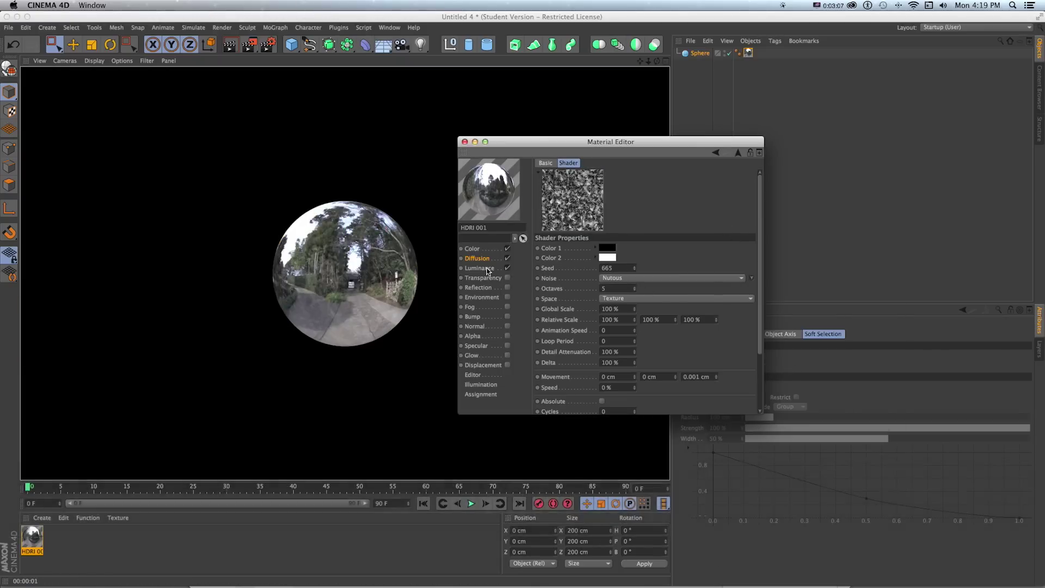
Step: Enable the Transparency channel of the HDRI 001 material with refraction 1.52 and brightness 90 %
left_click(478, 267)
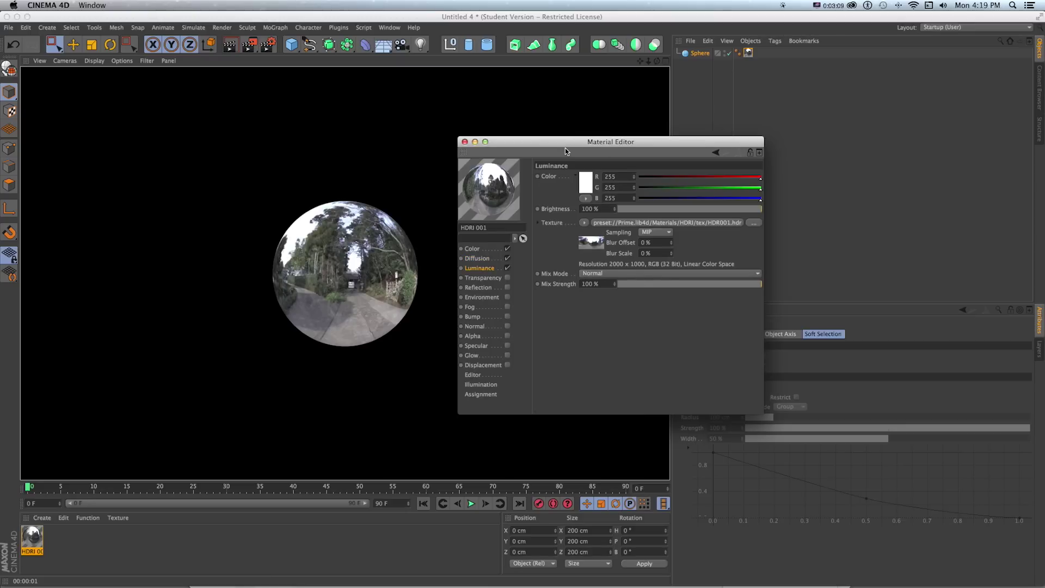
left_click(507, 278)
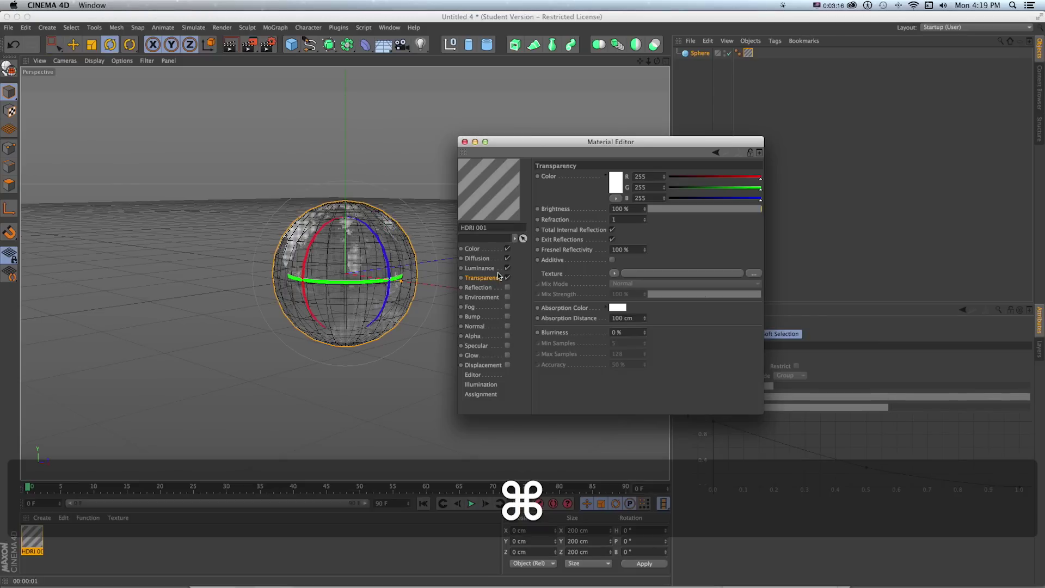
key("super+r")
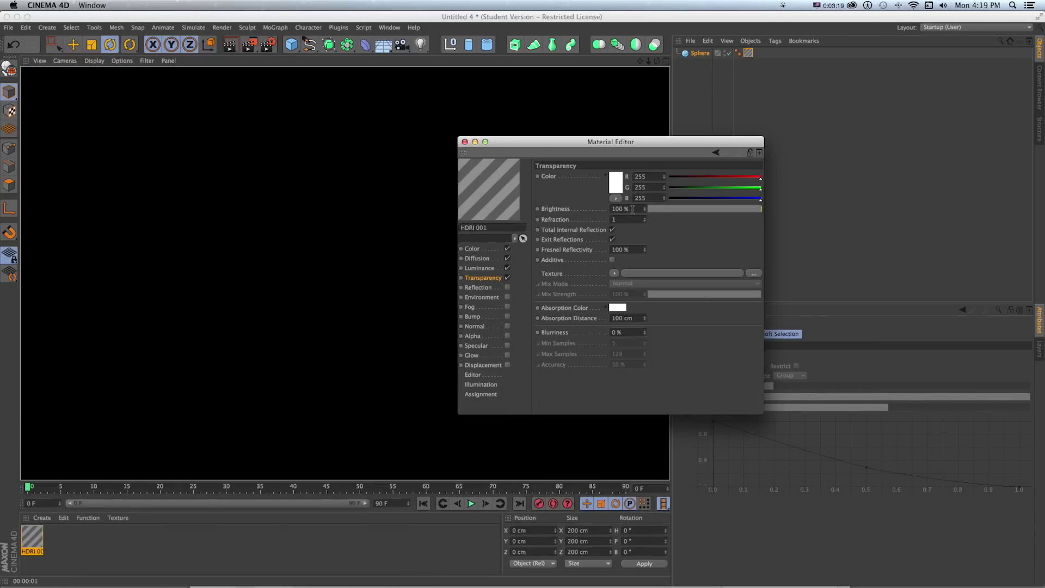
type("1")
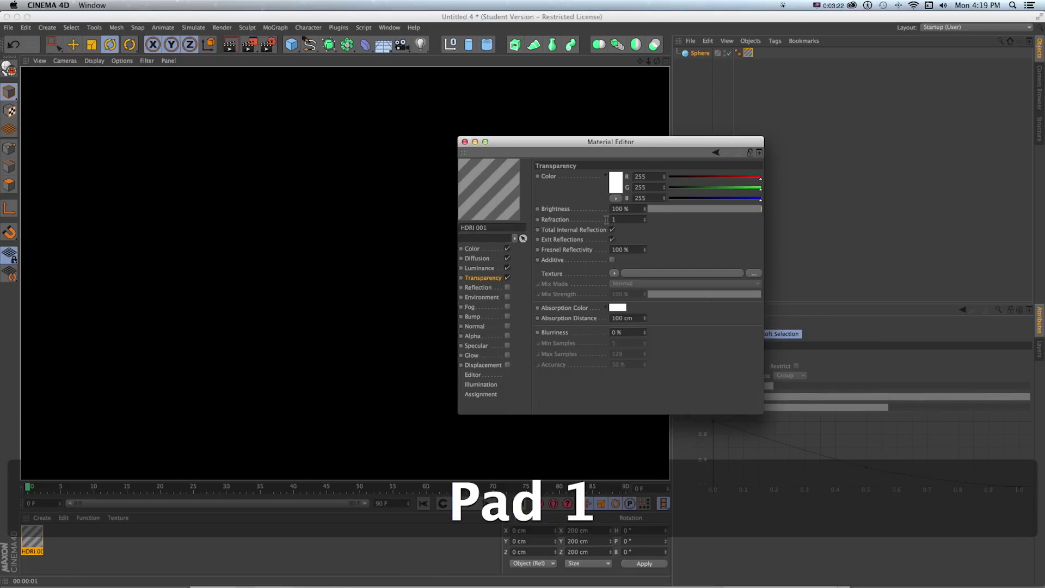
type(".52")
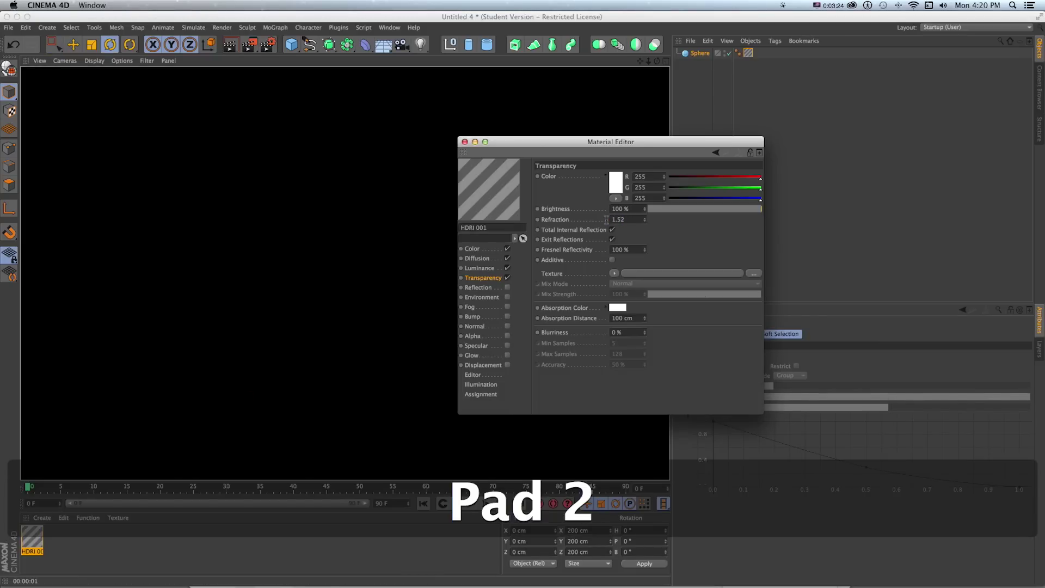
key("Return")
left_click(633, 207)
type("90")
key("Return")
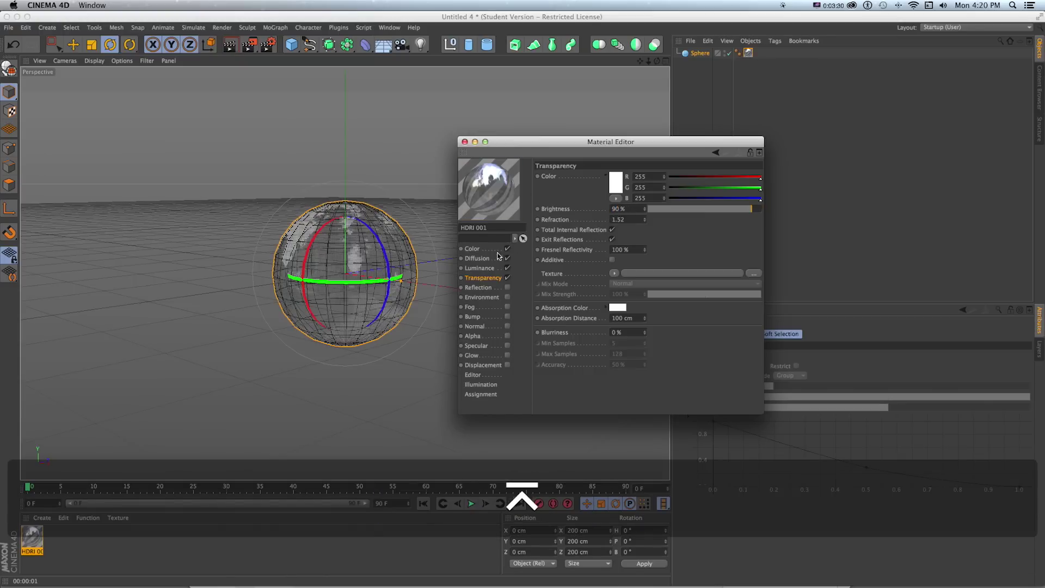
Step: Enable the Reflection channel with a Fresnel texture, enable the Specular channel, and render previews of the view
left_click(507, 288)
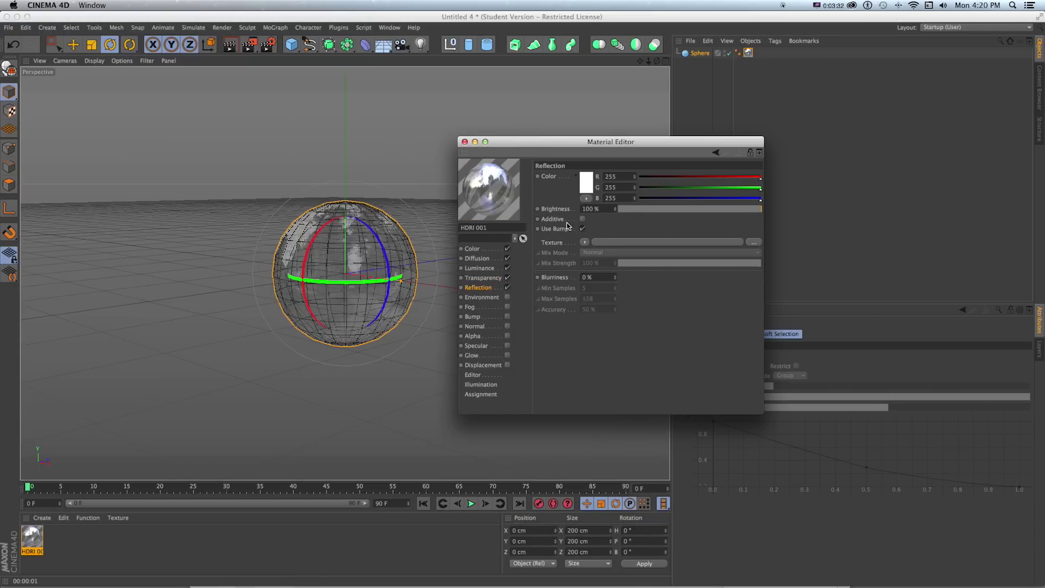
left_click(585, 243)
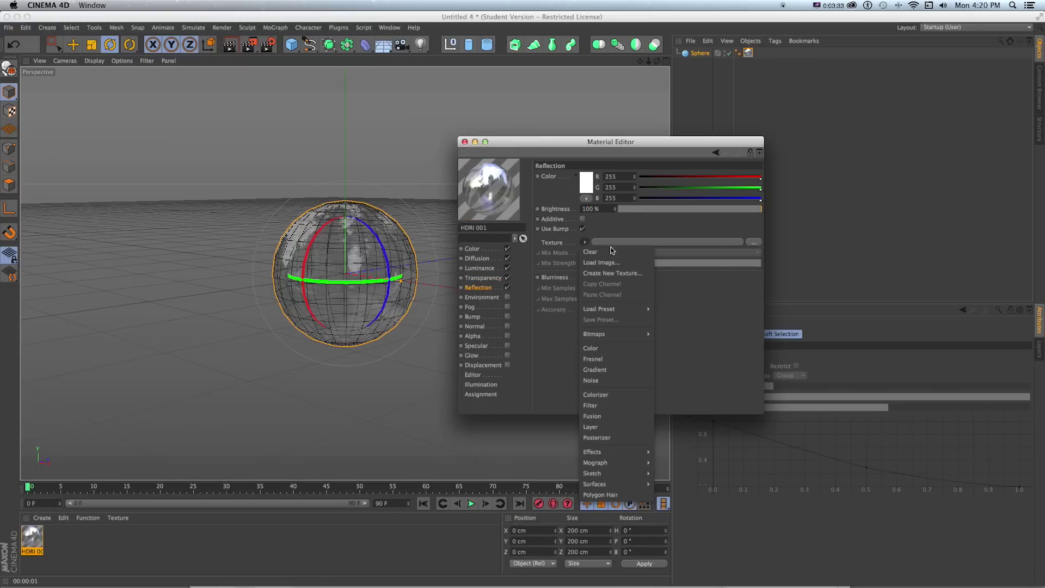
left_click(601, 358)
key("super+r")
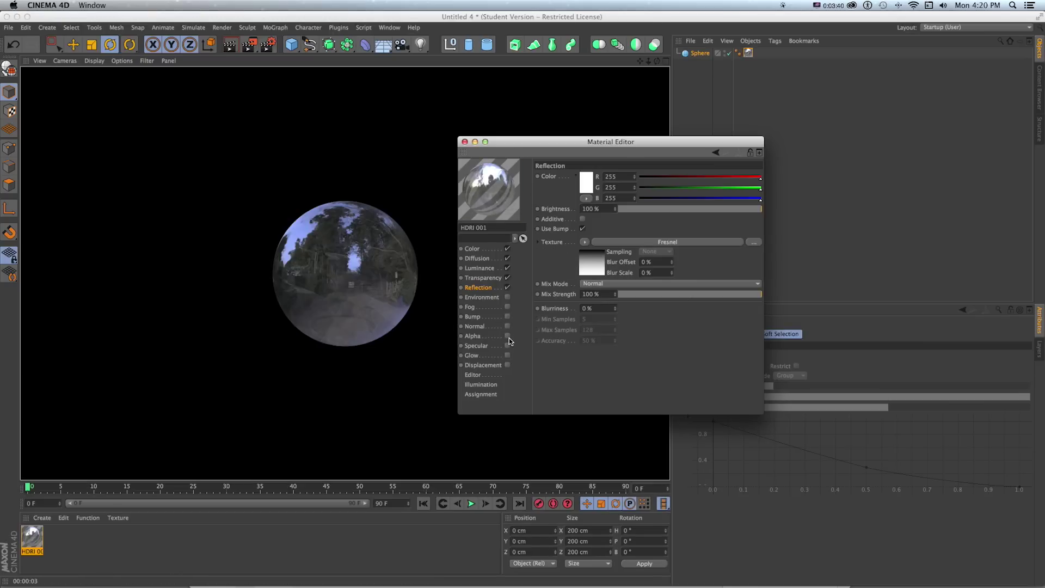
left_click(508, 346)
key("super+r")
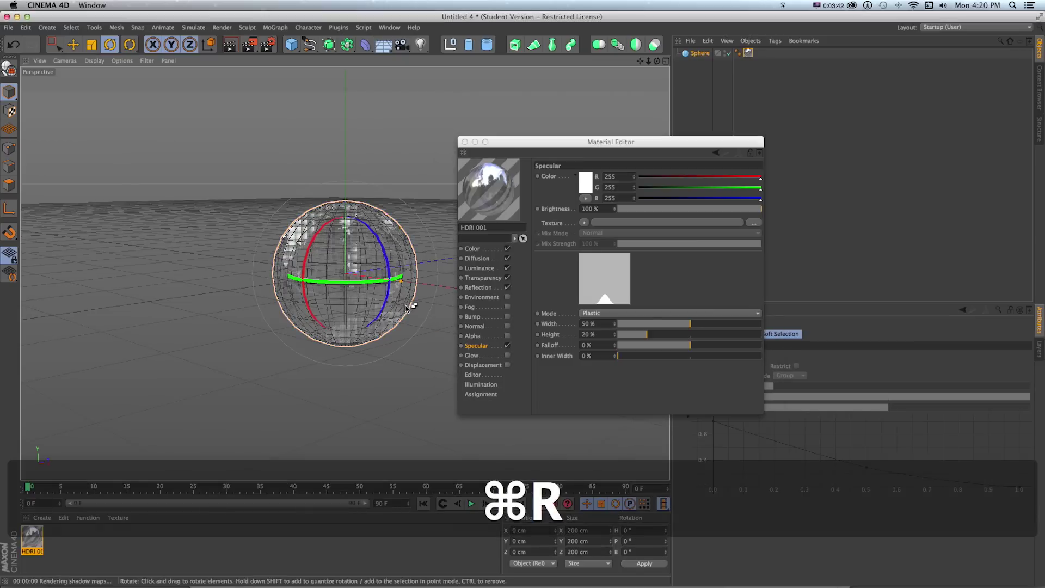
Step: Set the Transparency channel's brightness to 95 % and preview the render
left_click(483, 278)
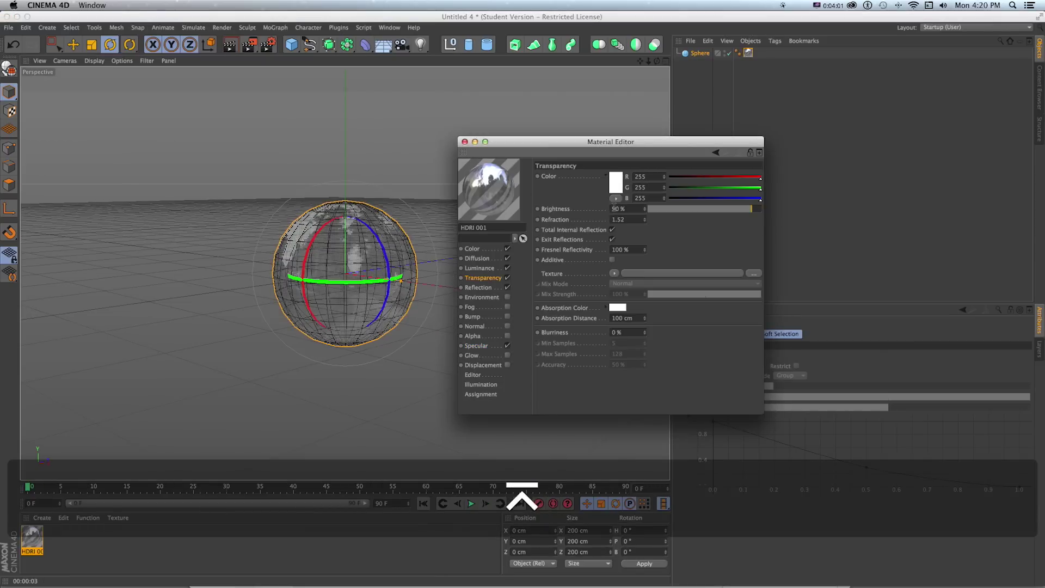
double_click(614, 208)
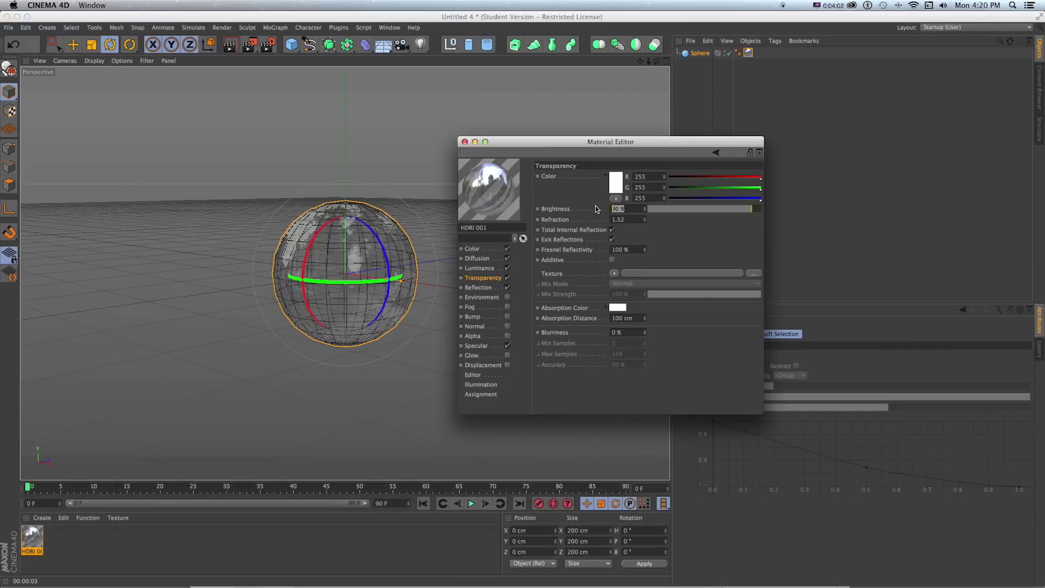
type("95")
key("Return")
key("super+r")
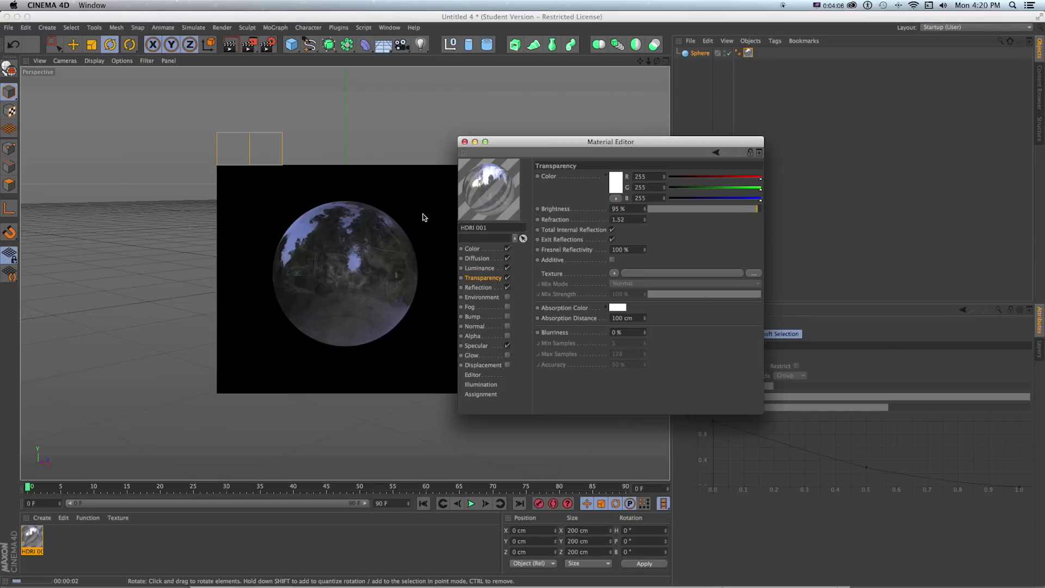
Step: Scale the sphere down uniformly to about 41.2 cm and preview the render
left_click(369, 194)
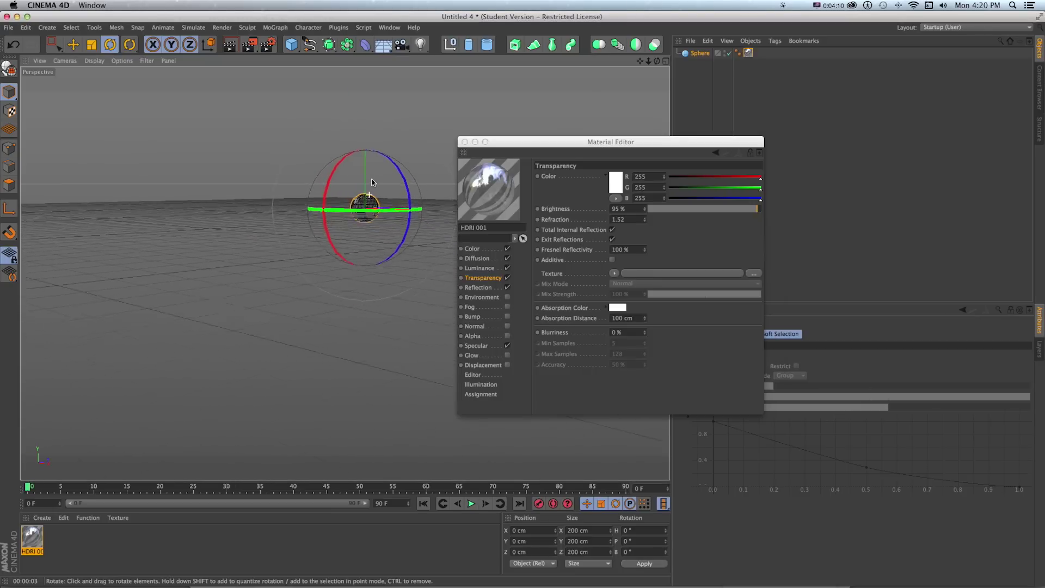
left_click_drag(371, 182, 374, 176)
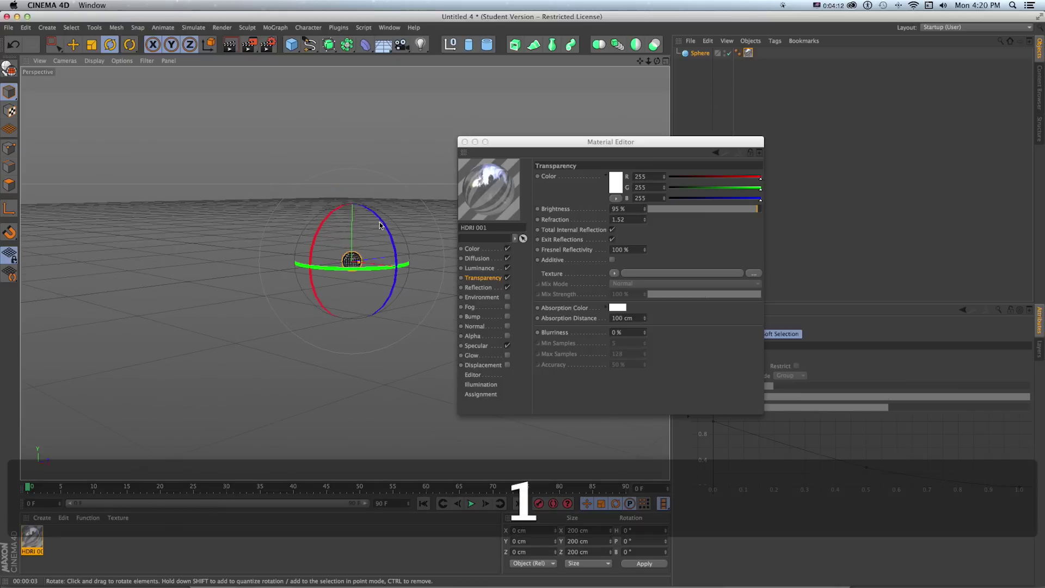
key("t")
key("super+r")
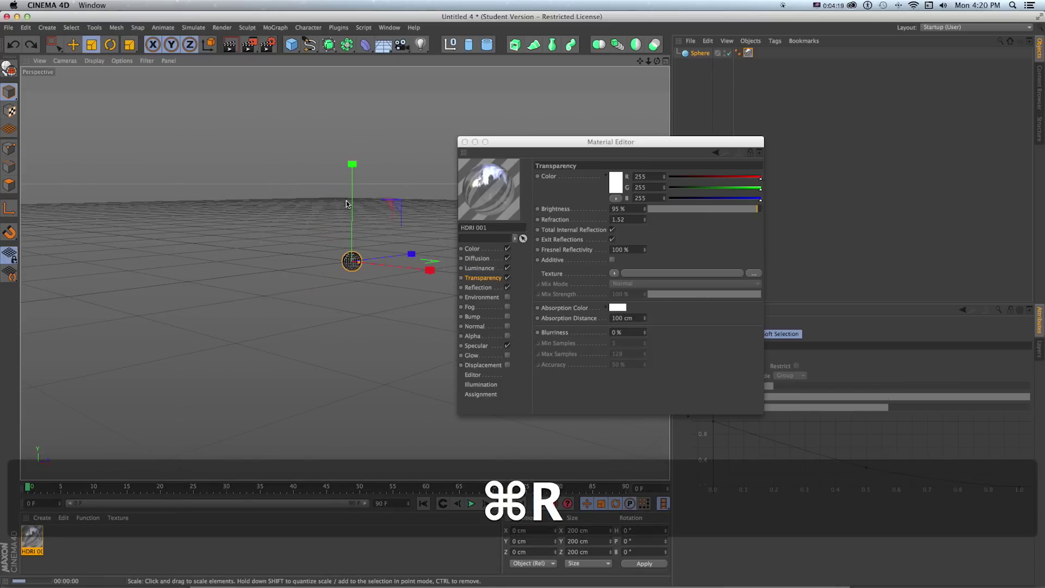
key("t")
left_click_drag(425, 181, 104, 261)
key("super+r")
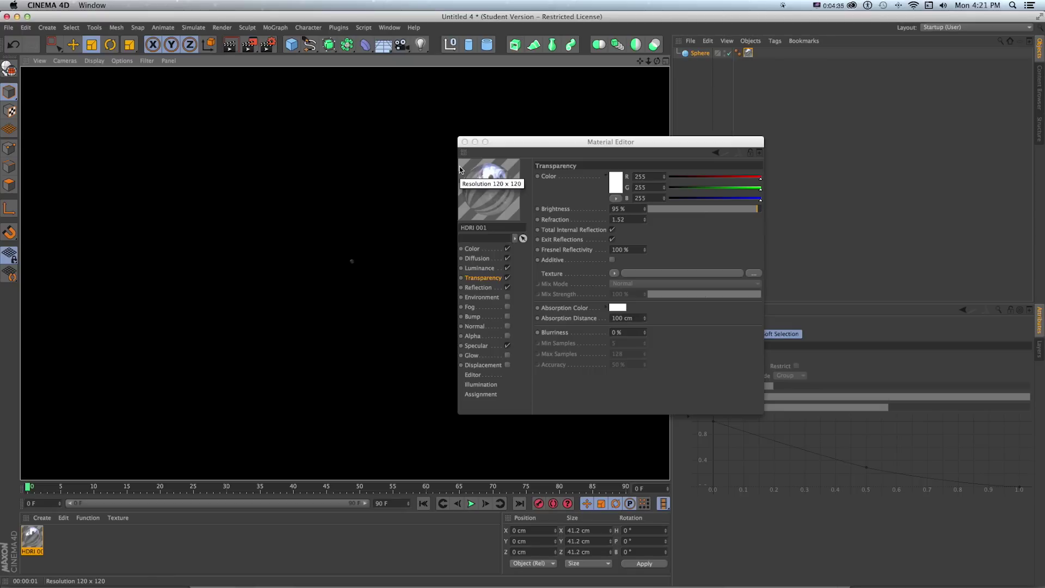
Step: Add the Water-Pool (animated) preset from the liquid materials to the scene's materials
left_click(1040, 76)
left_click(989, 41)
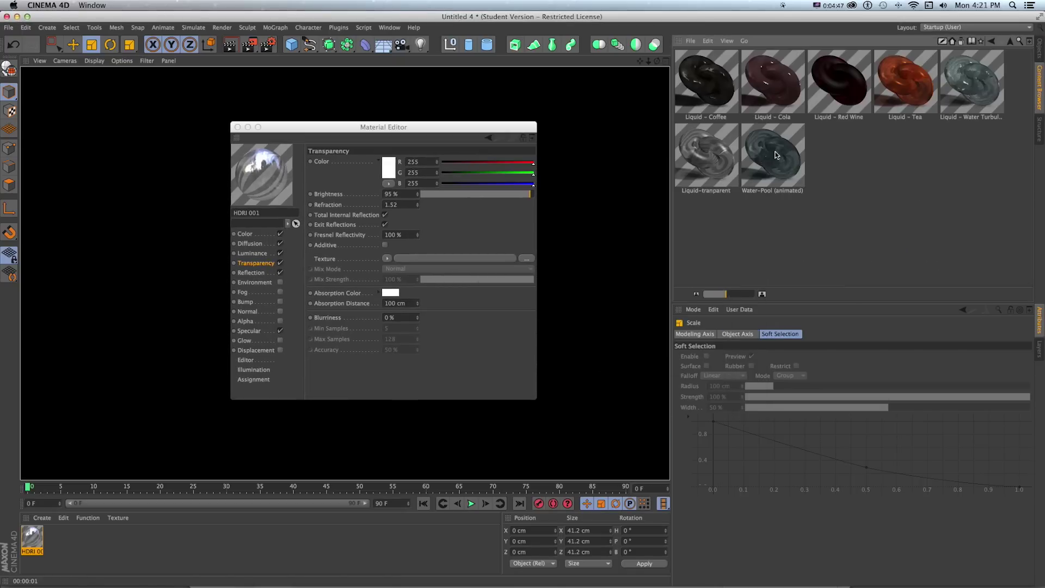
left_click_drag(775, 155, 56, 538)
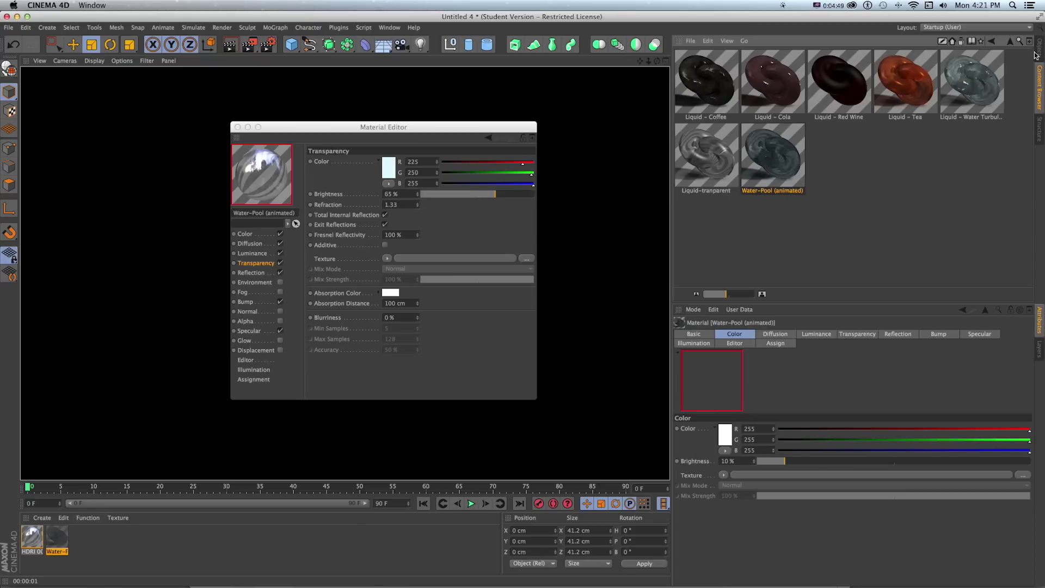
Step: Try the Water-Pool (animated) material on the sphere in place of HDRI 001 and preview the render
left_click(1035, 54)
left_click_drag(287, 124, 604, 159)
left_click_drag(70, 541, 749, 54)
key("super+r")
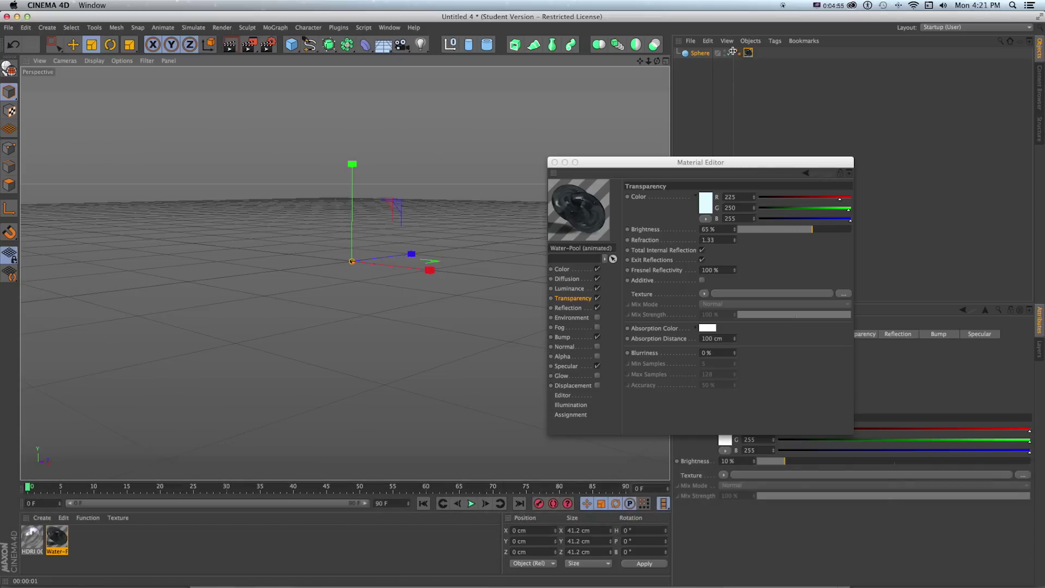
Step: Undo the material replacement on the sphere, preview the render again, and close the Material Editor
key("super+z")
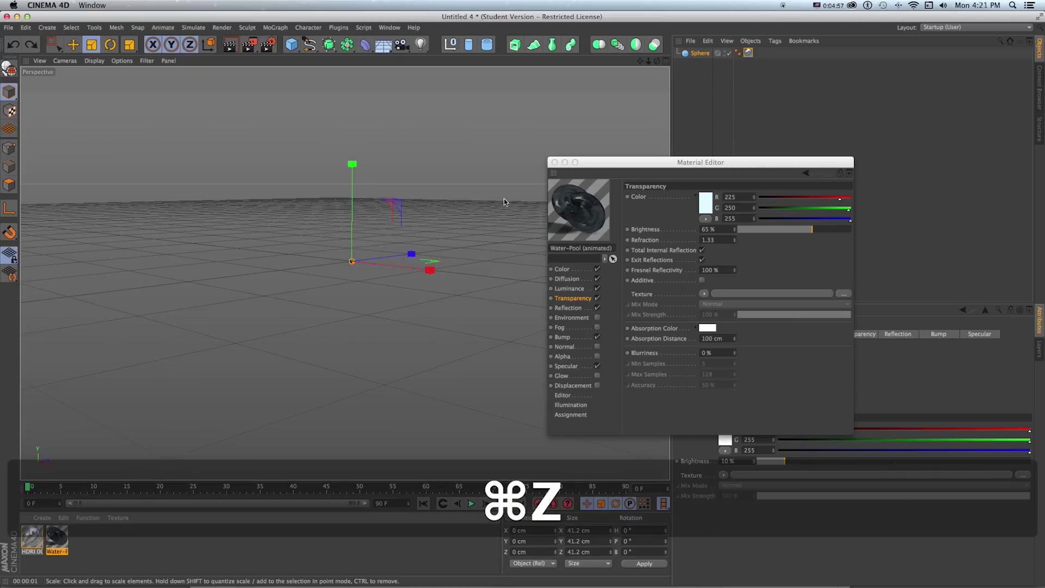
key("super+r")
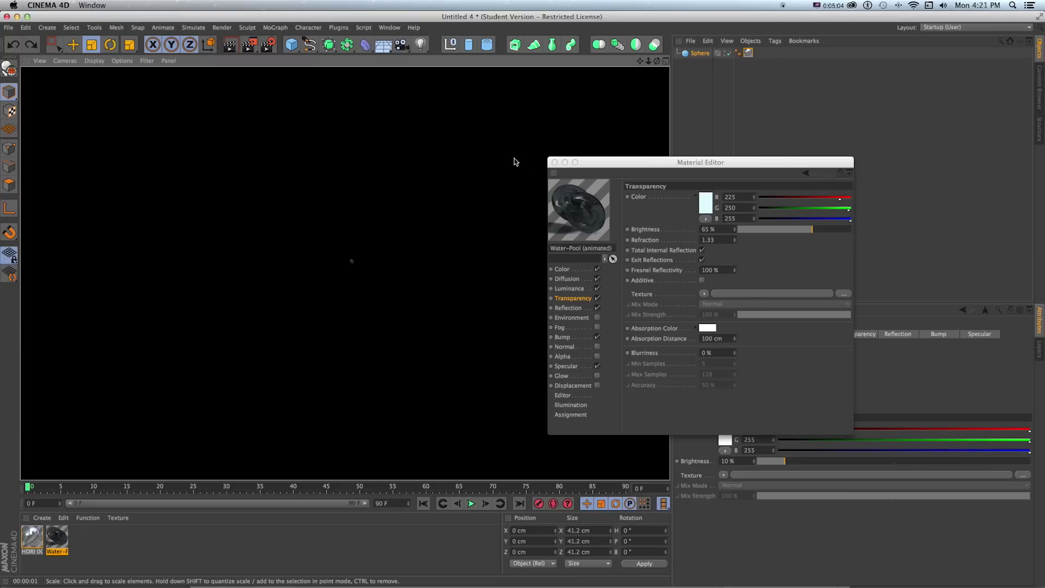
left_click(554, 162)
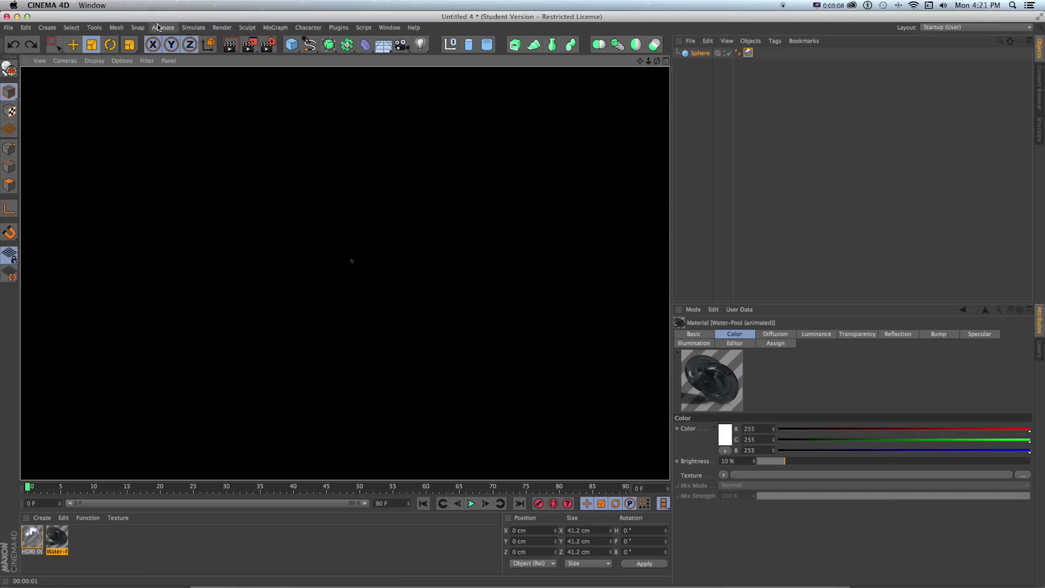
Step: Add a particle Emitter to the scene
left_click(194, 27)
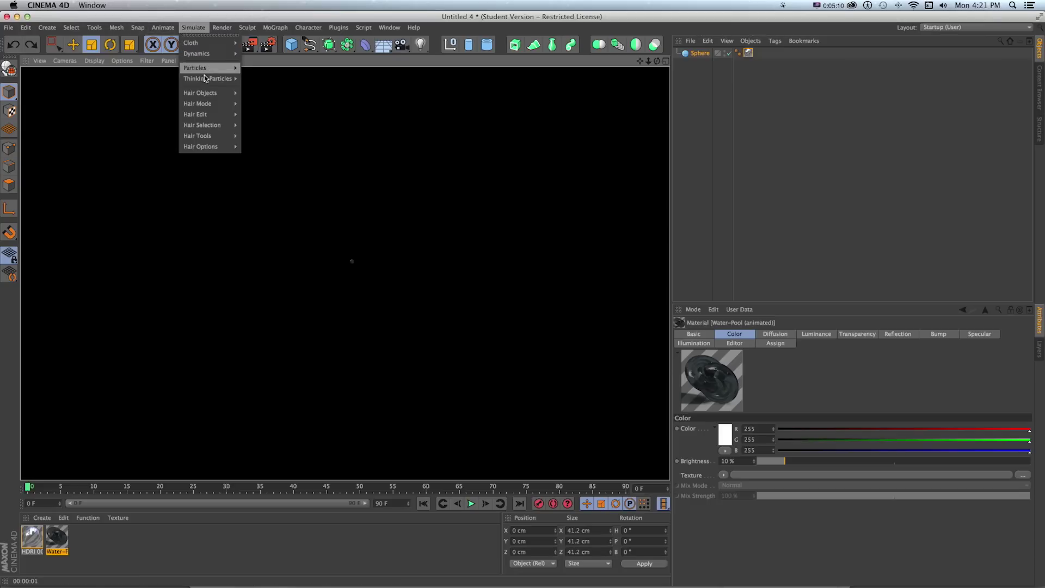
mouse_move(218, 67)
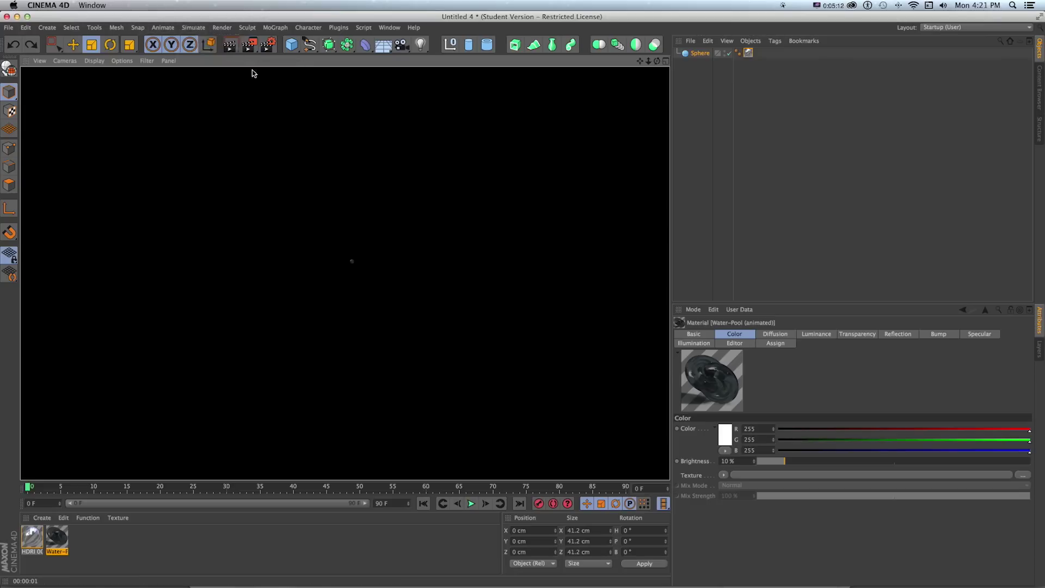
left_click(253, 71)
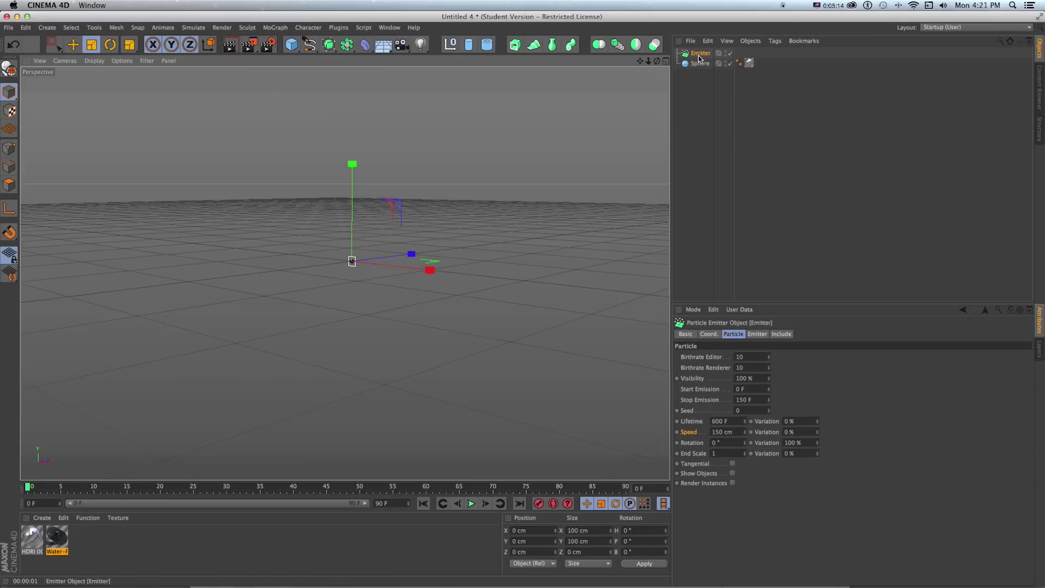
Step: Add a camera, look through it, and move it closer to the sphere, to about X 705, Y 69, Z -696 cm
left_click(402, 44)
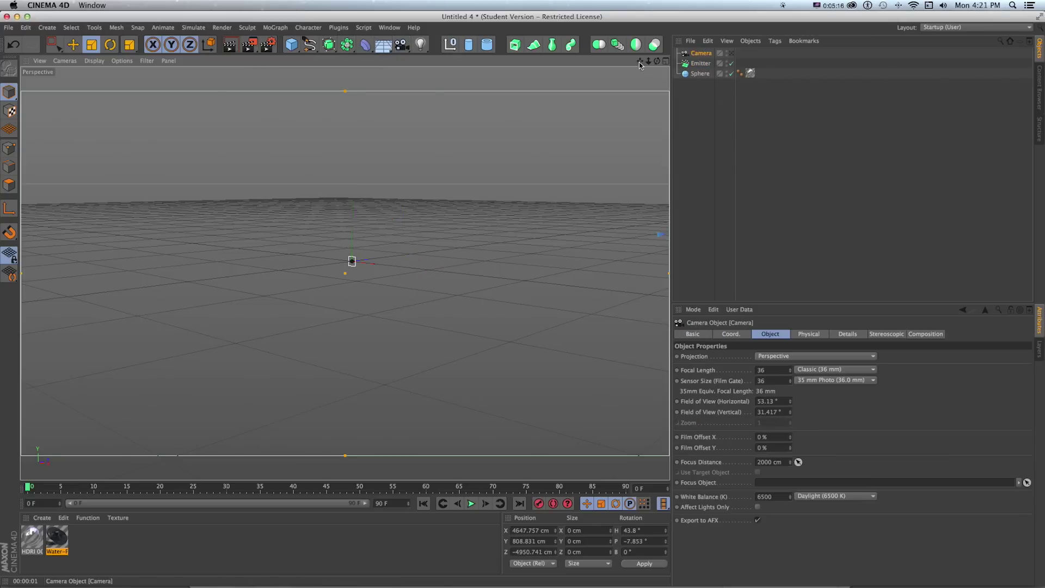
left_click(731, 53)
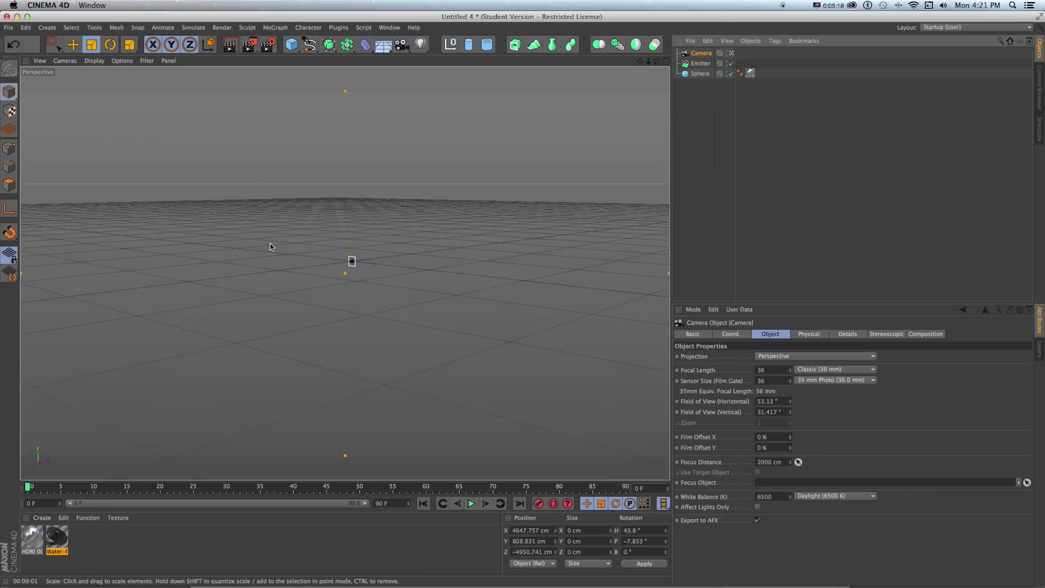
scroll(341, 286, "up", 8)
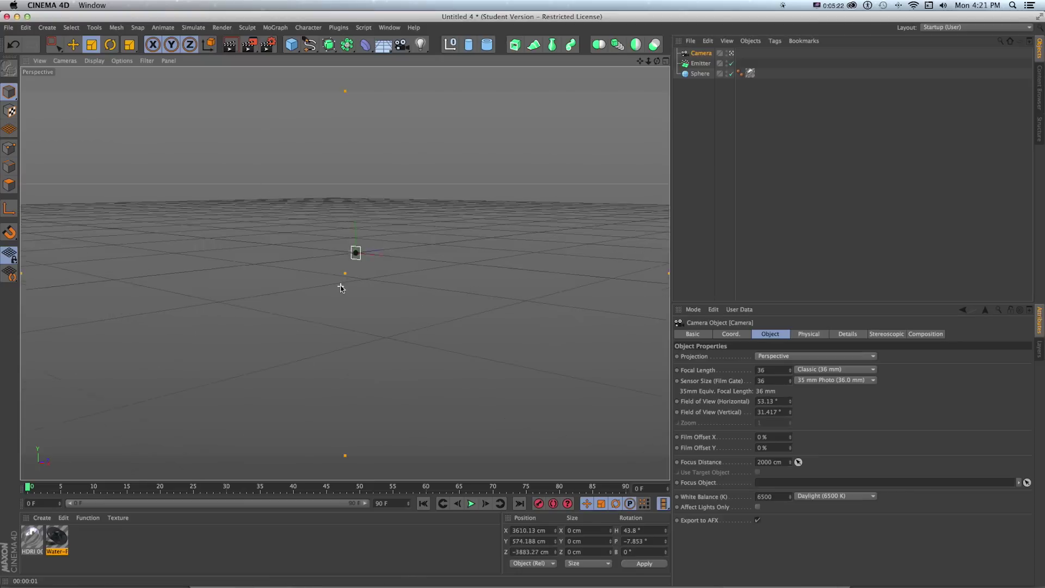
scroll(342, 278, "up", 10)
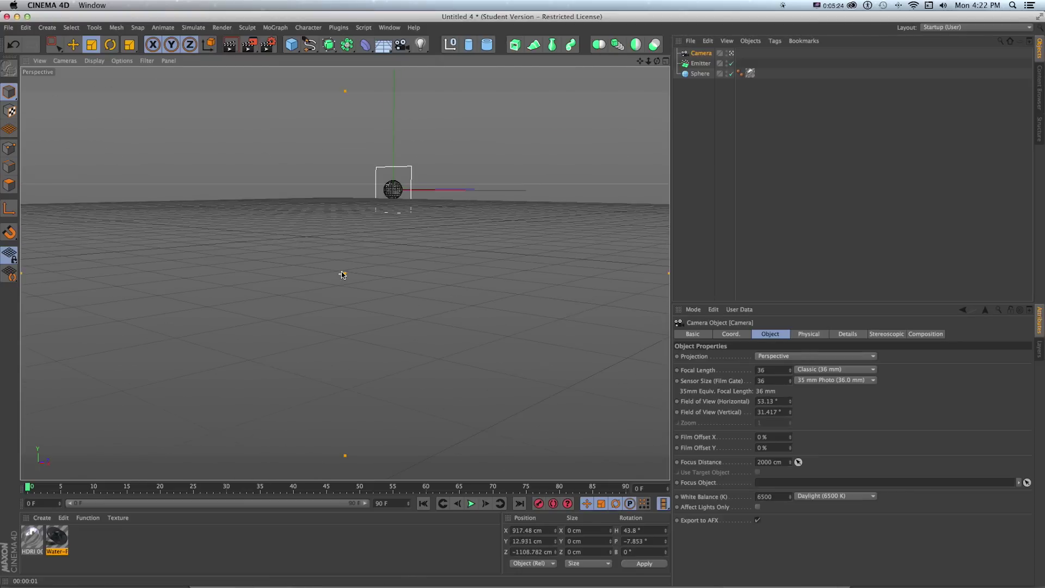
left_click_drag(53, 494, 39, 433)
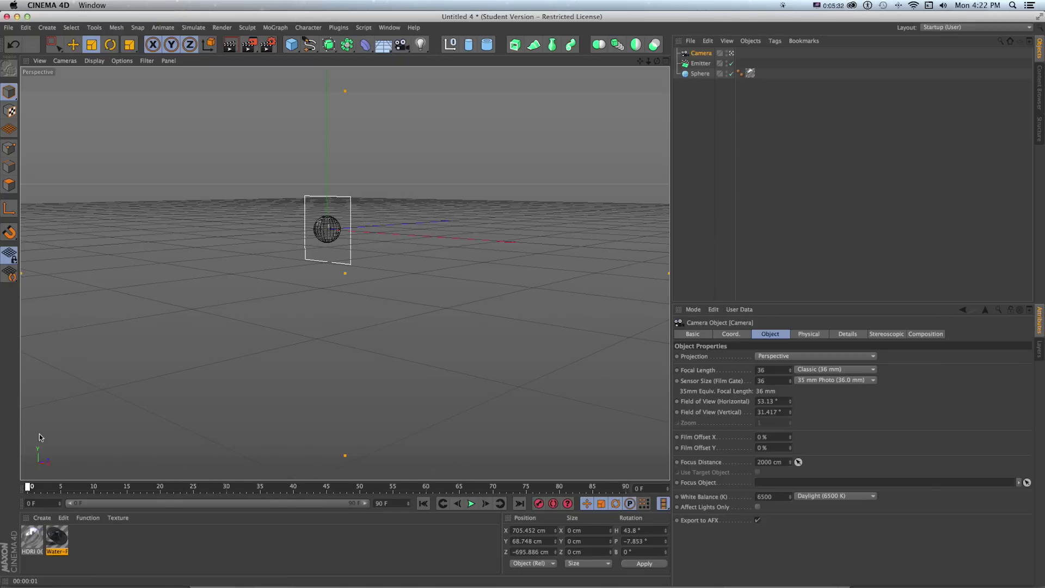
Step: Make the sphere a child of the Emitter
left_click(694, 65)
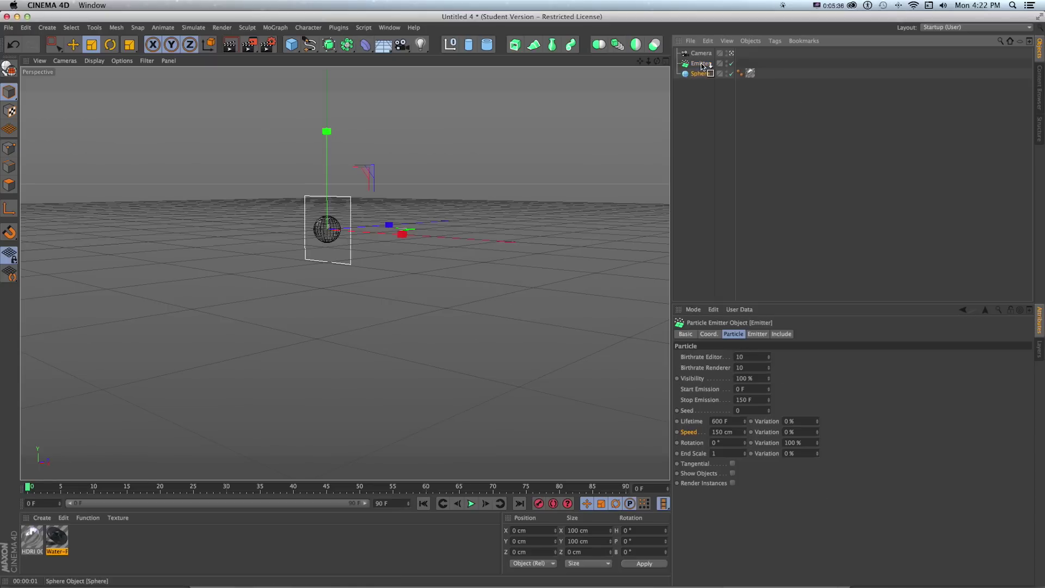
left_click_drag(702, 64, 703, 65)
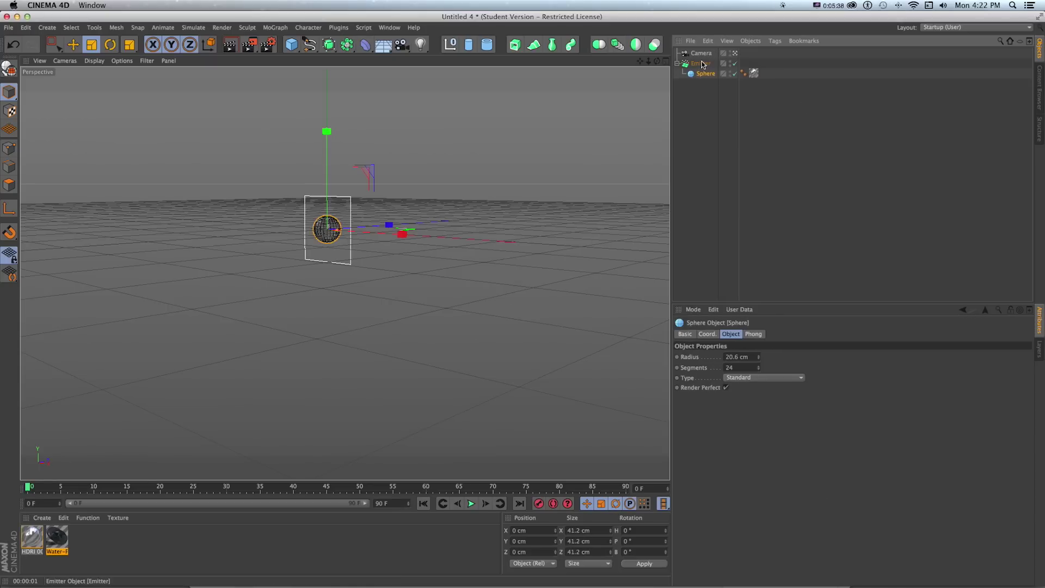
Step: Enable Show Objects and Render Instances on the Emitter, and scrub the timeline to frame 32
left_click(701, 64)
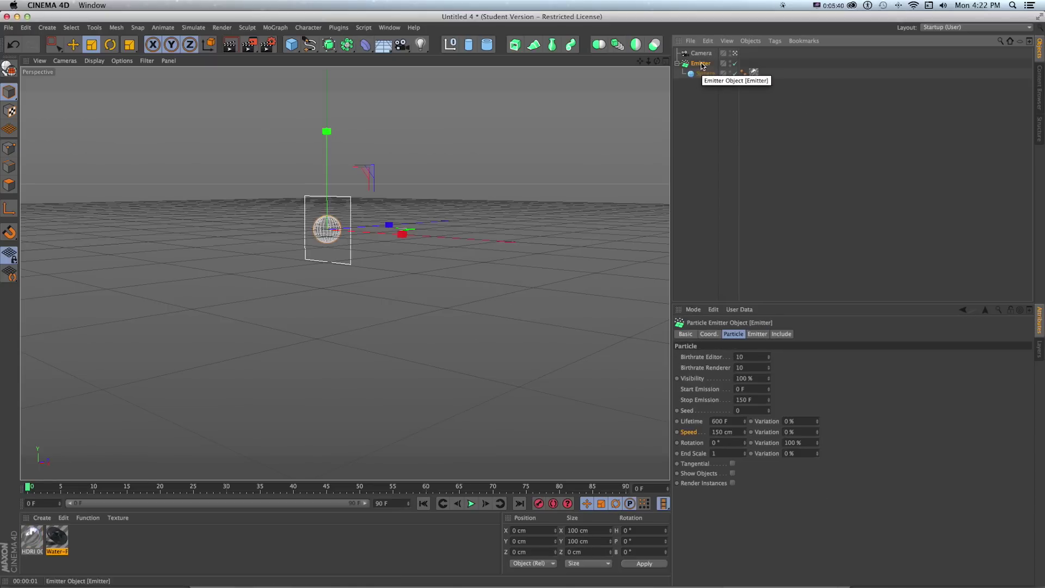
left_click(733, 474)
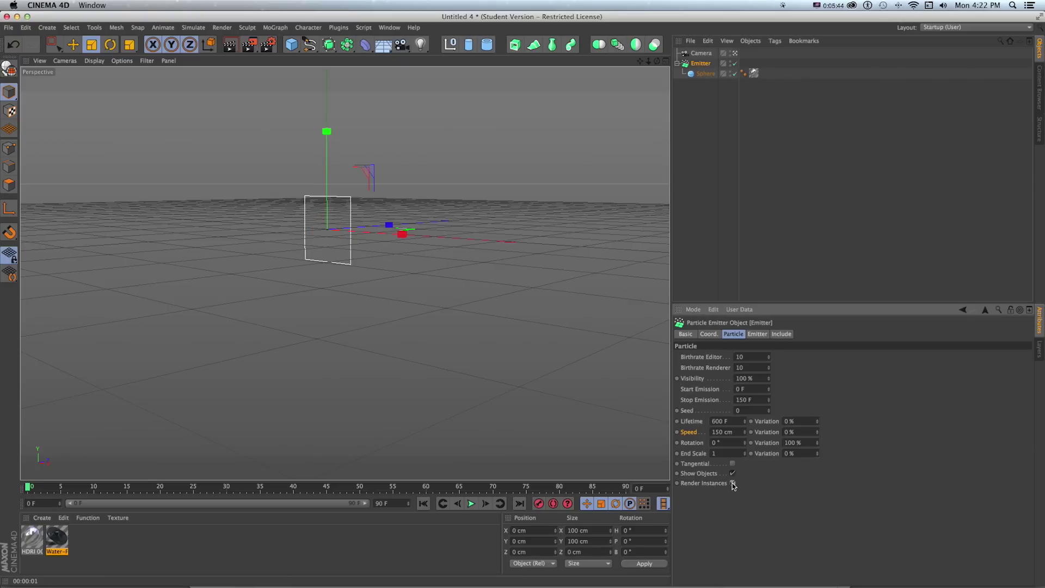
left_click_drag(28, 487, 239, 469)
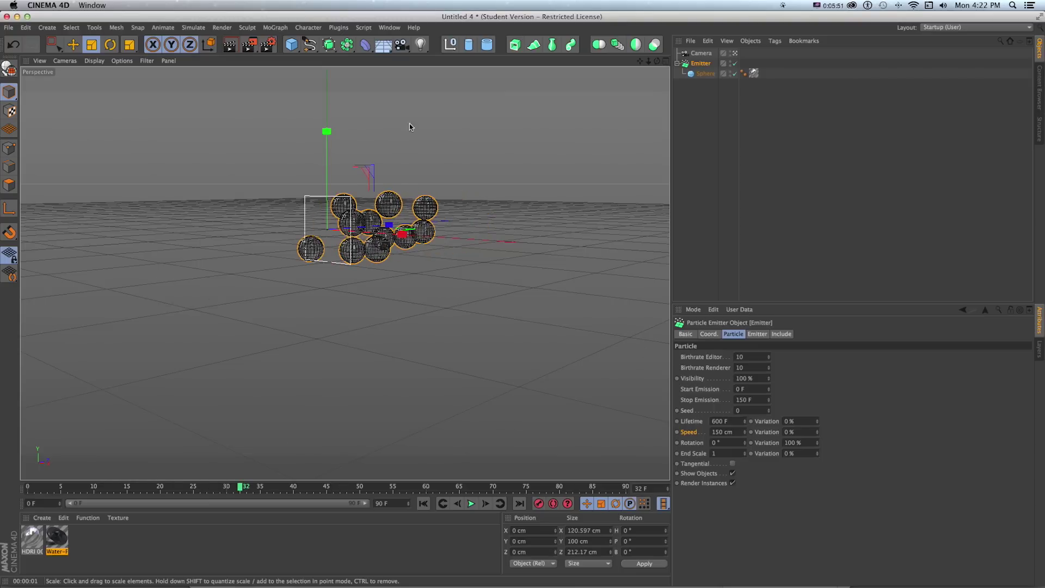
Step: Scale the Sphere down to about 3.2 cm and scrub the timeline to frame 56
left_click(703, 75)
key("t")
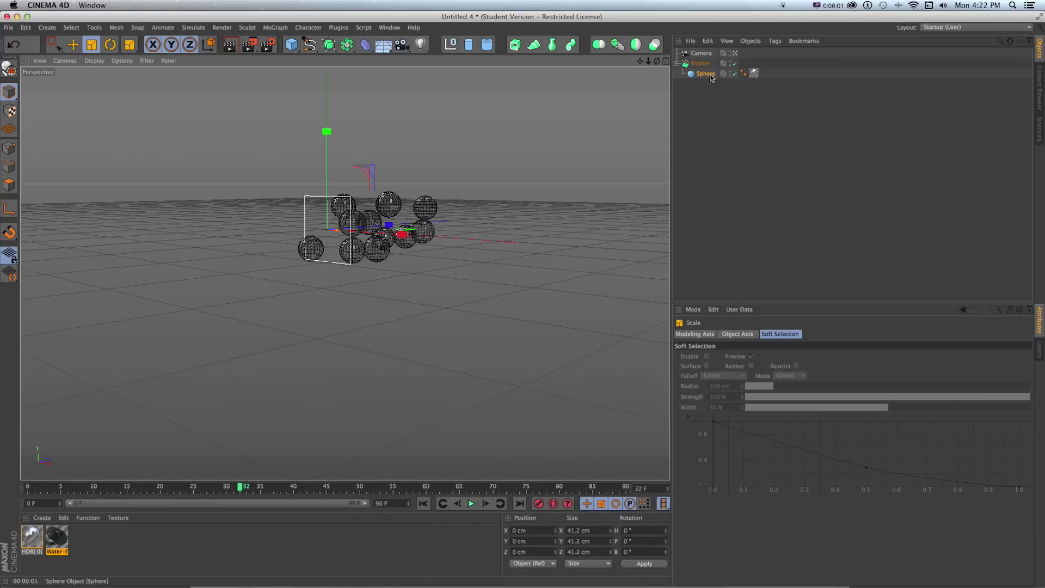
left_click_drag(566, 110, 45, 195)
left_click_drag(305, 205, 130, 215)
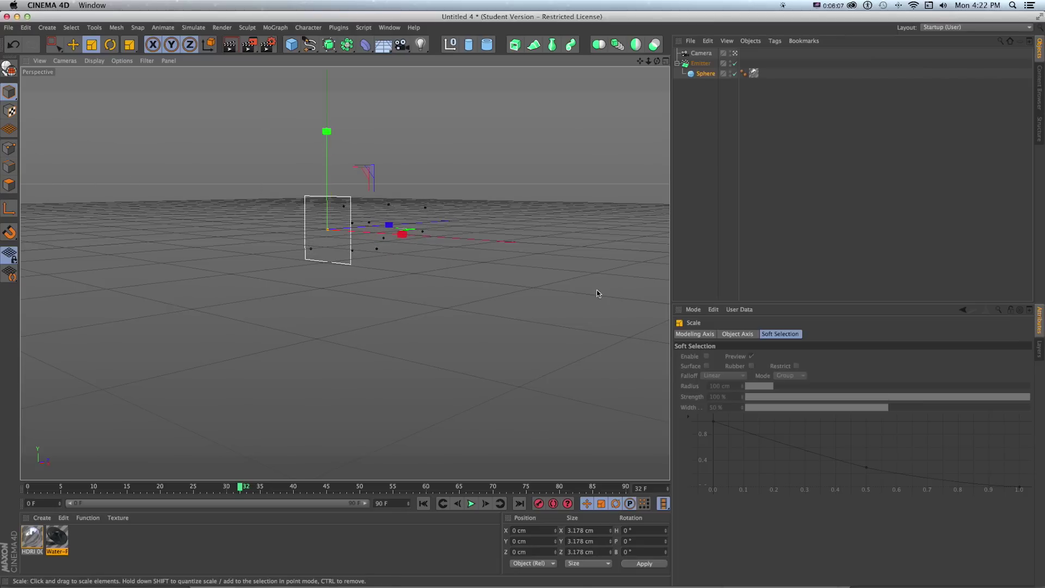
left_click_drag(46, 491, 398, 492)
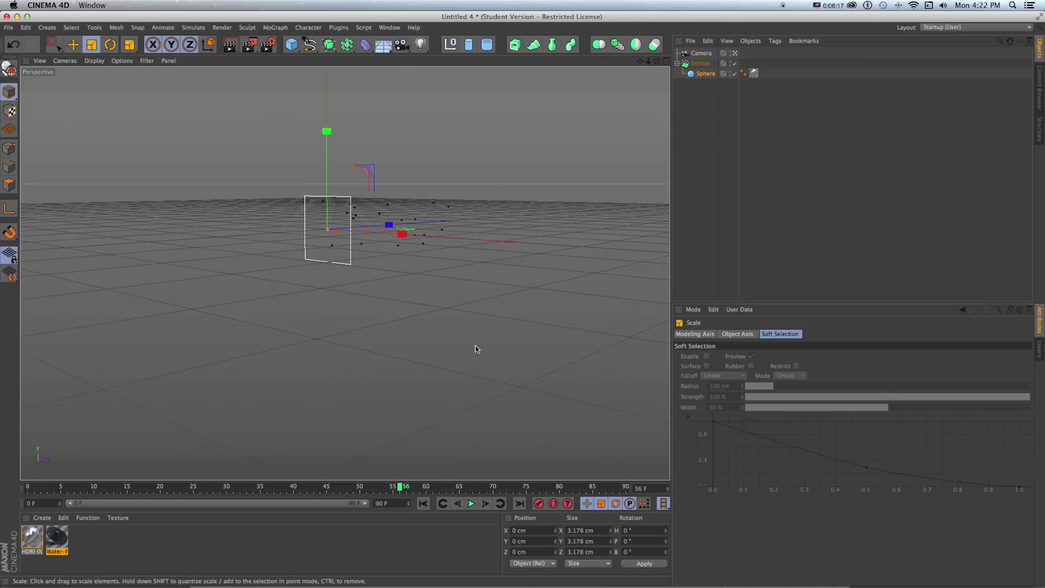
Step: Rotate the Emitter to a pitch of -90° so it emits particles straight down
left_click(701, 64)
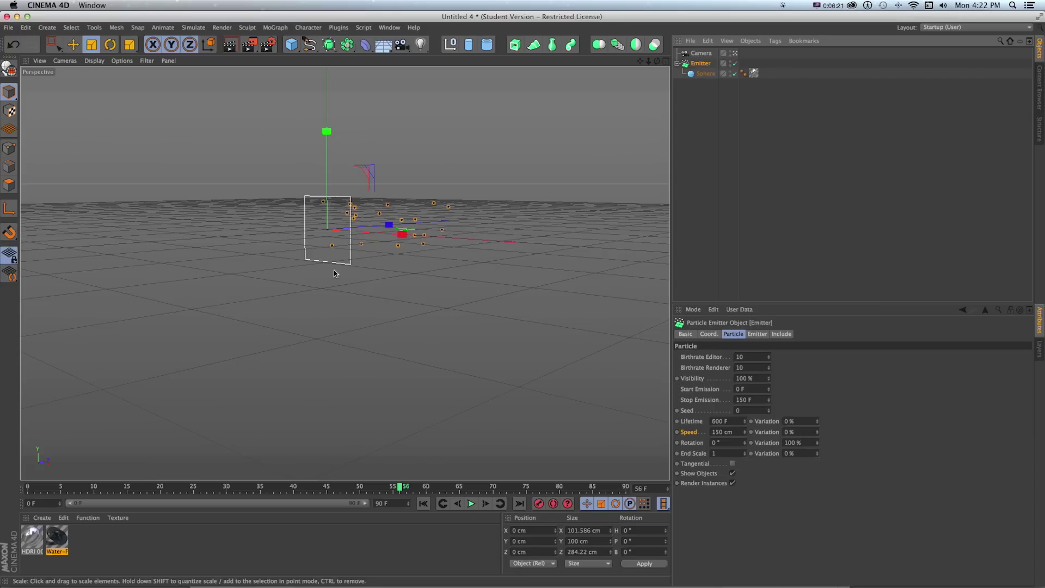
key("r")
left_click_drag(288, 264, 310, 210)
left_click(701, 63)
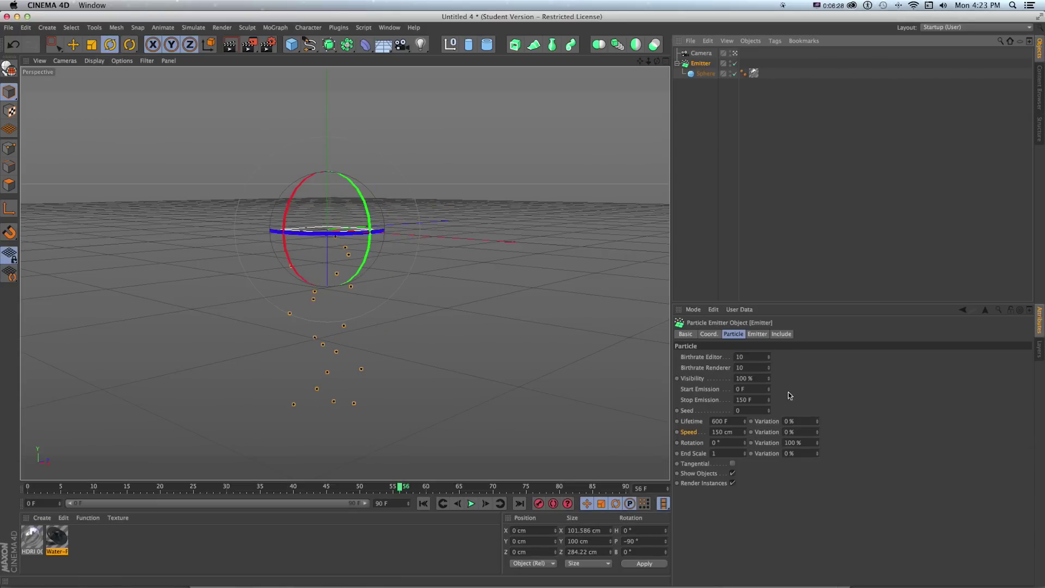
Step: Set the Emitter's X-Size and Y-Size to 2000 cm and play the animation from the start
left_click(757, 334)
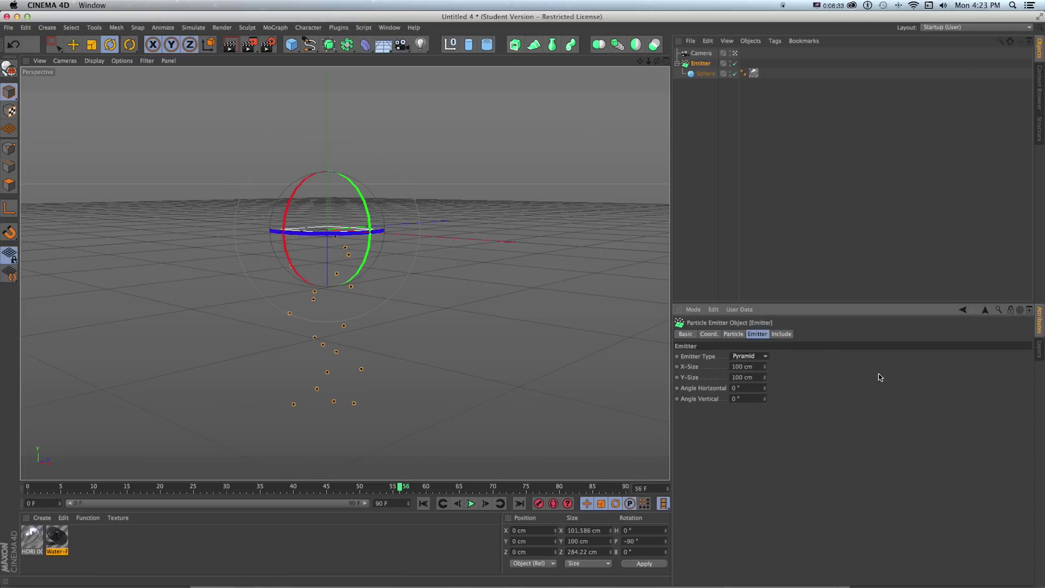
double_click(762, 366)
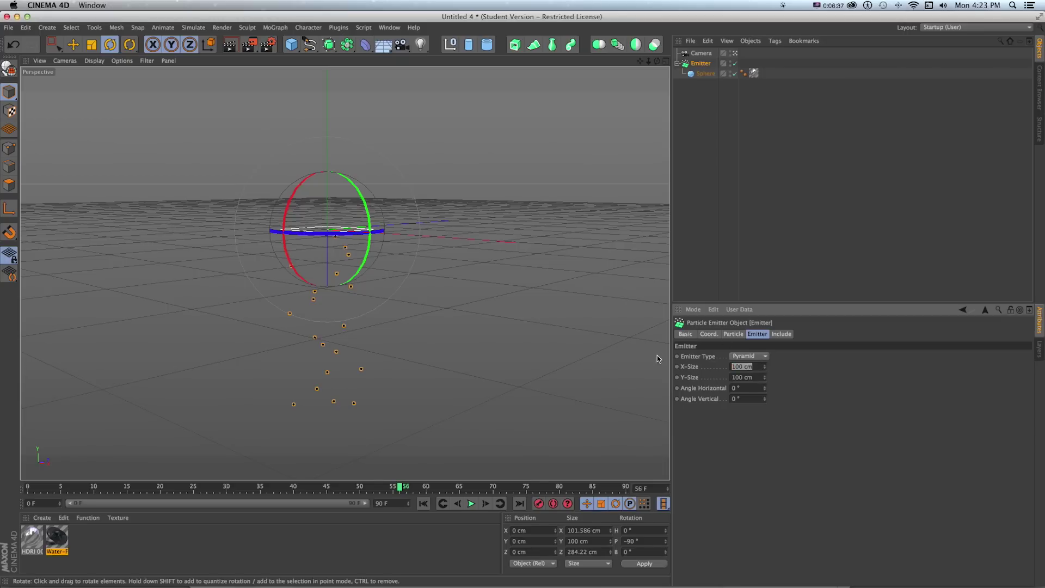
type("2000")
key("Tab")
type("2000")
key("KP_Enter")
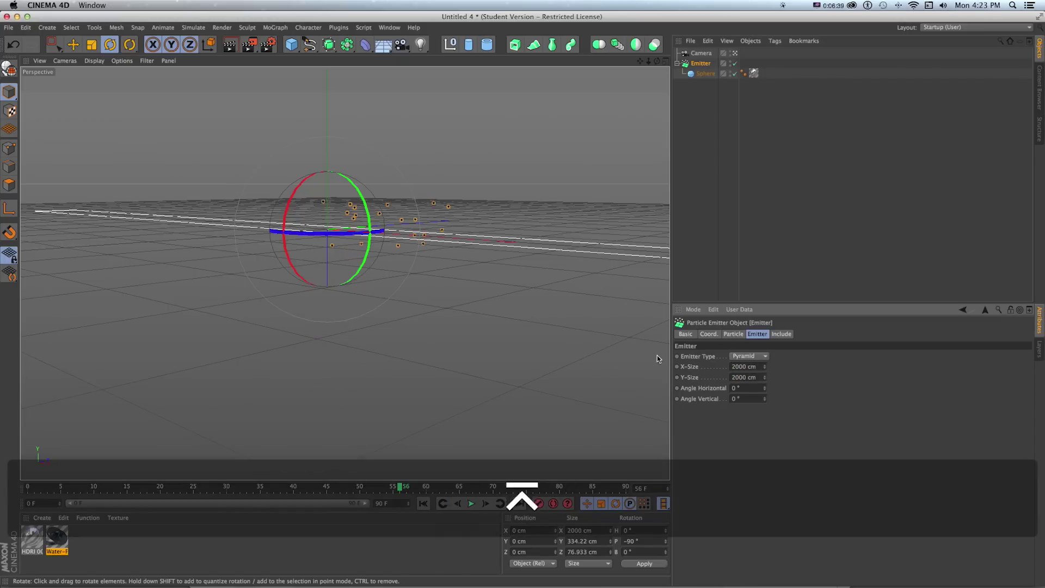
key("shift+f")
left_click(471, 504)
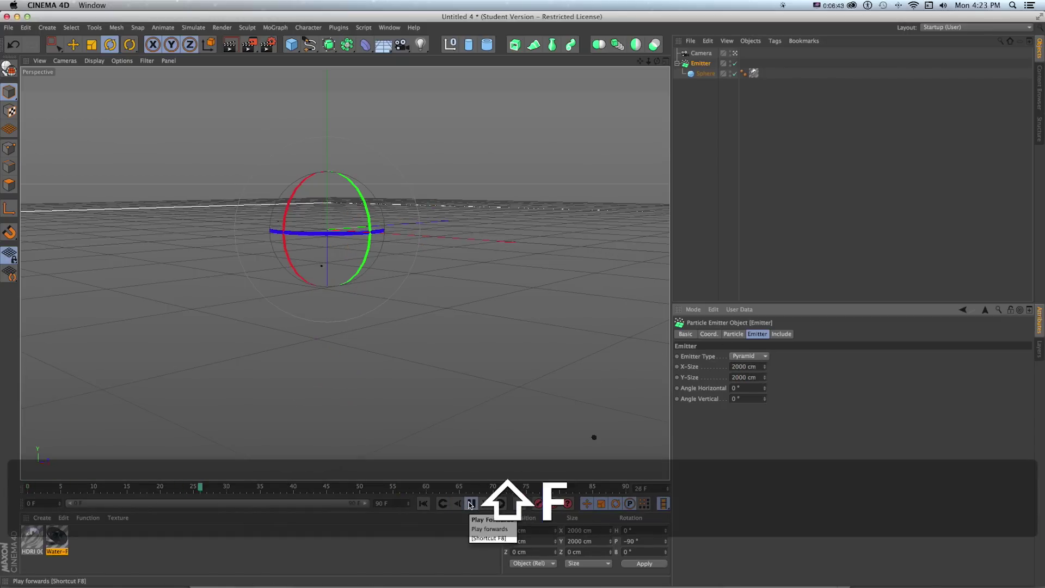
left_click(471, 504)
Step: Move the Emitter straight up to about Y 872 cm, above the camera's view
key("e")
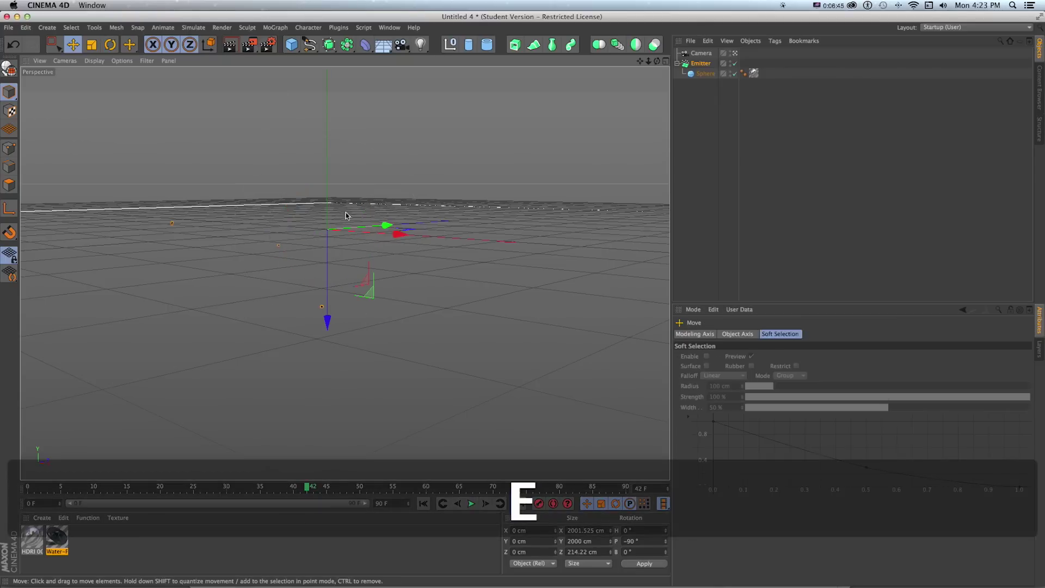
left_click_drag(331, 254, 331, 102)
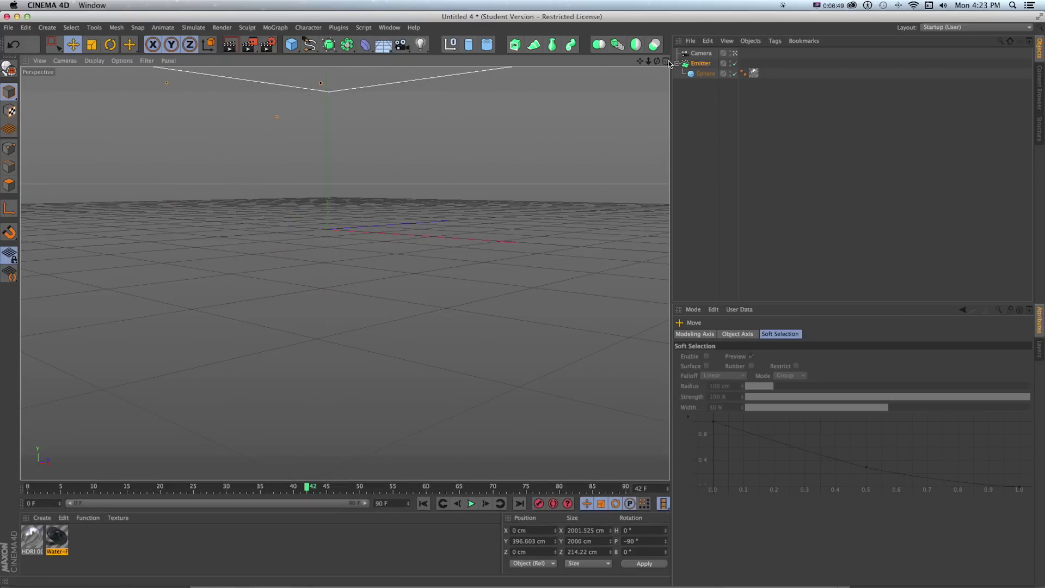
key("F5")
scroll(221, 396, "down", 3)
left_click_drag(205, 370, 209, 311)
key("F1")
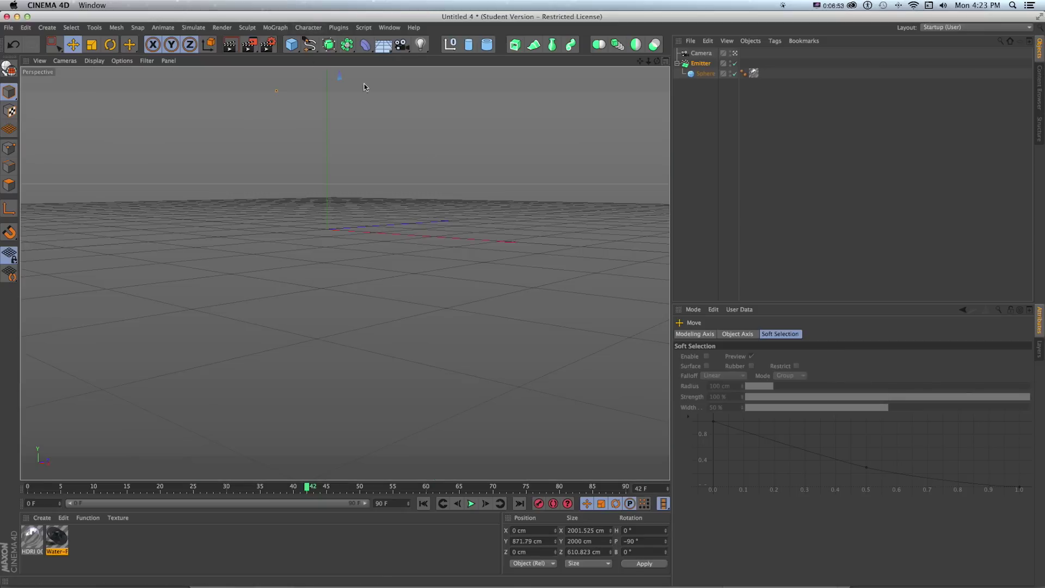
Step: Scrub the timeline to frame 86 to check how the particles fall into view
left_click(253, 486)
left_click_drag(218, 480, 492, 487)
left_click(154, 537)
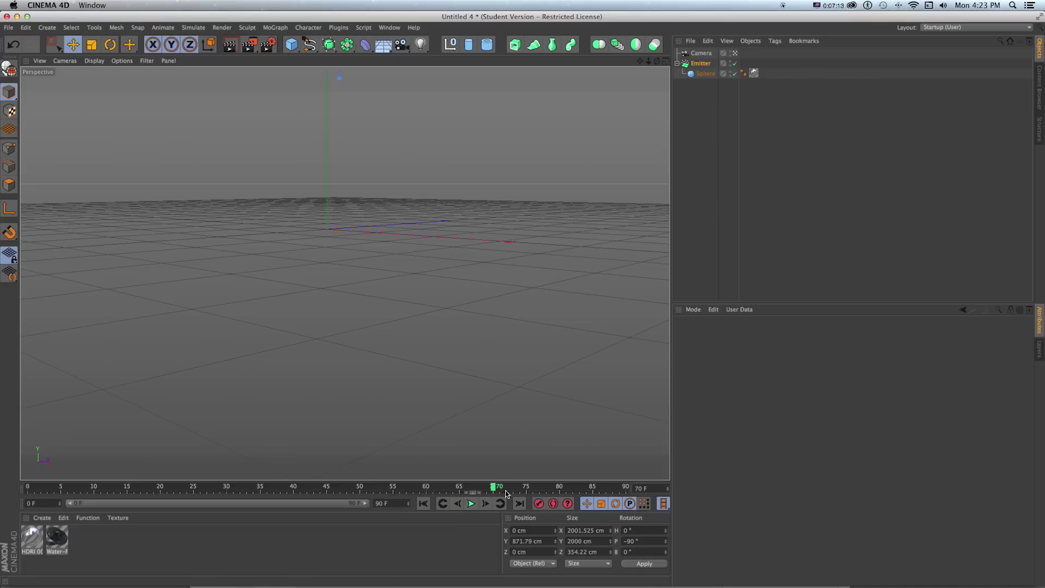
left_click_drag(459, 488, 598, 487)
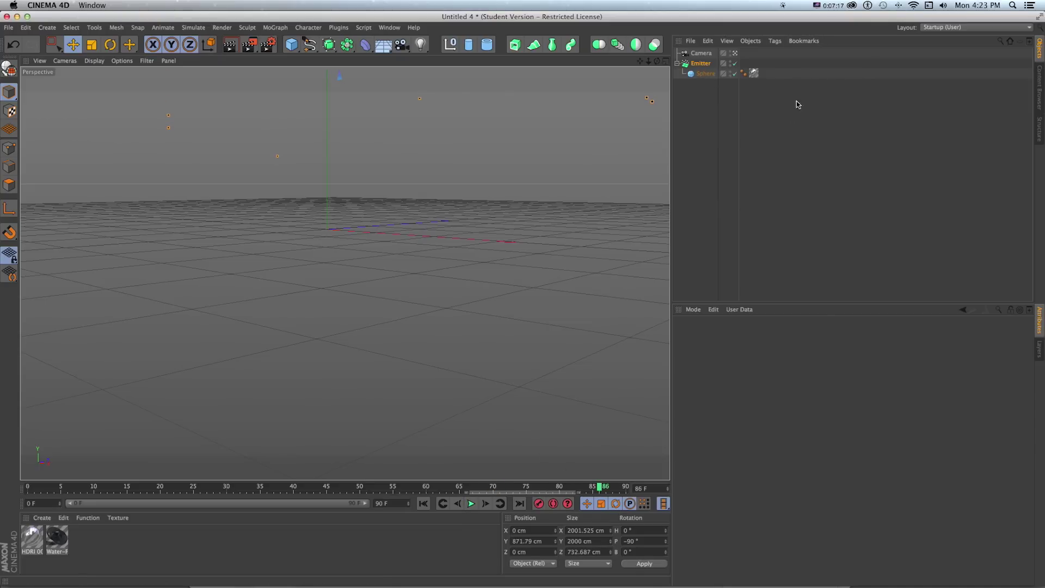
Step: Set the Emitter's Birthrate Editor and Birthrate Renderer to 8000
left_click(698, 64)
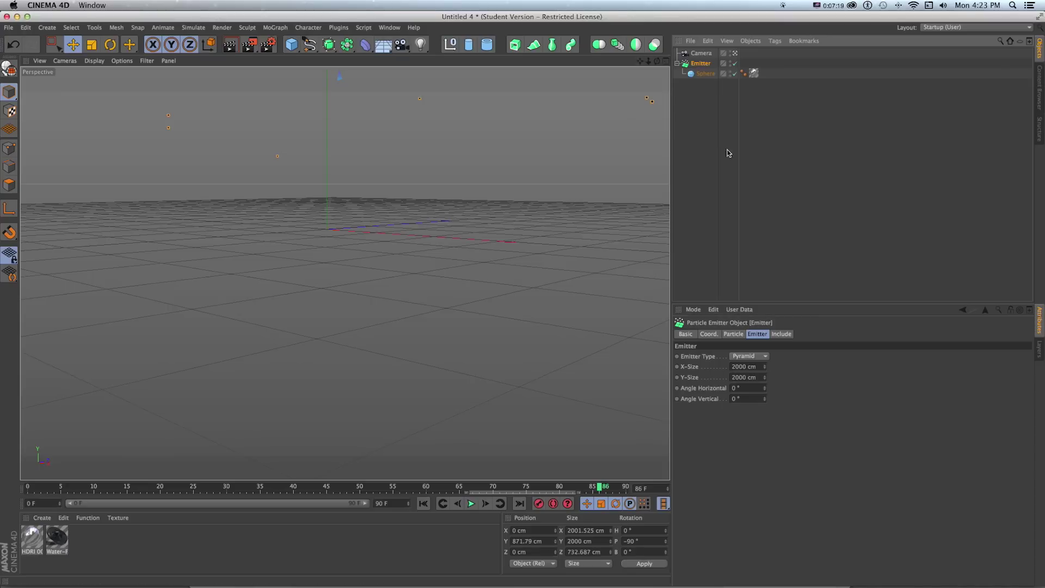
left_click(698, 119)
left_click(701, 63)
left_click(733, 334)
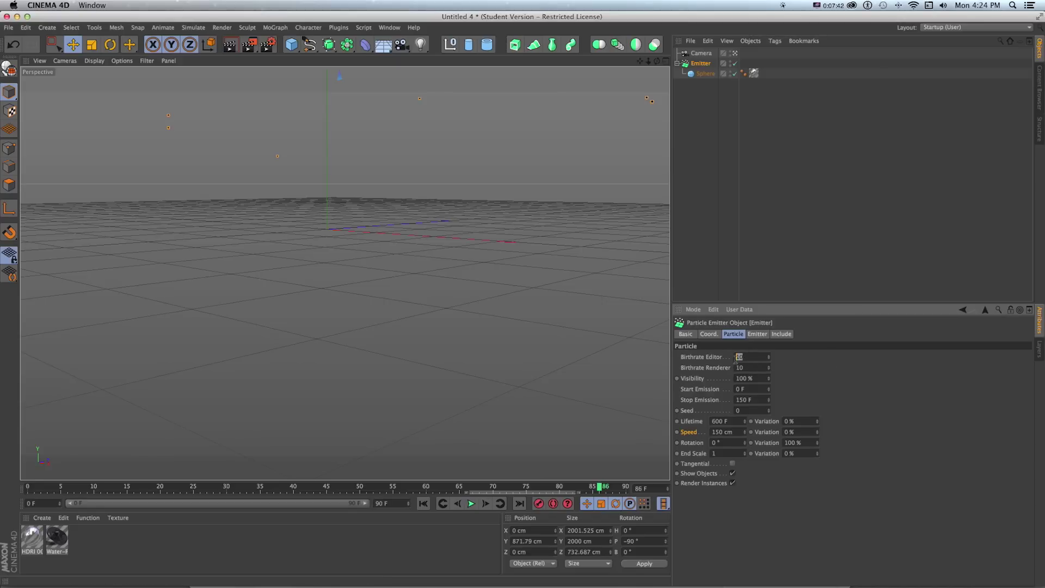
type("8000")
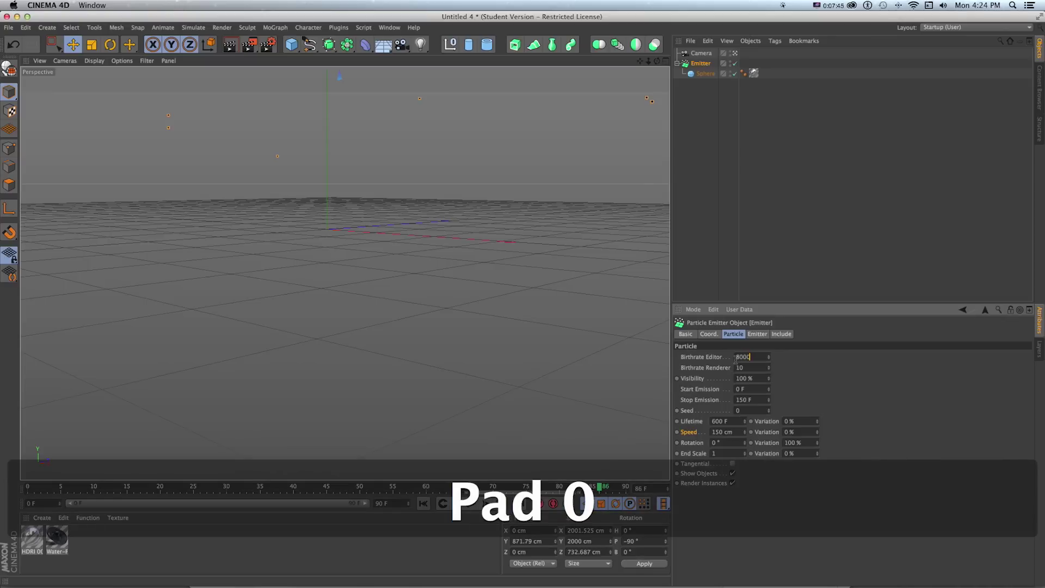
key("Tab")
type("8000")
key("KP_Enter")
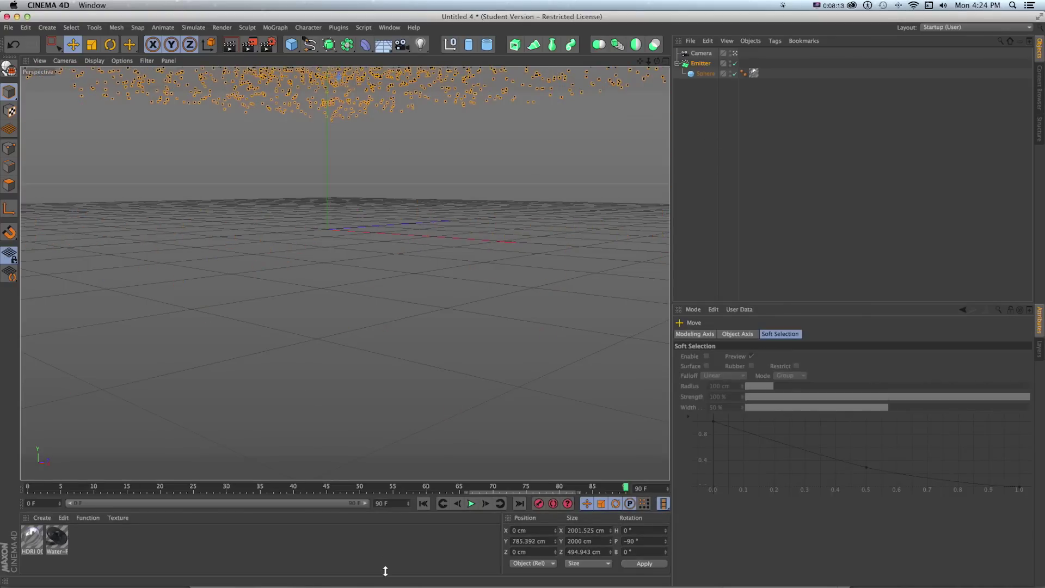
Step: Scrub to frame 86, render it to the Picture Viewer, and close the viewer
left_click_drag(374, 488, 432, 487)
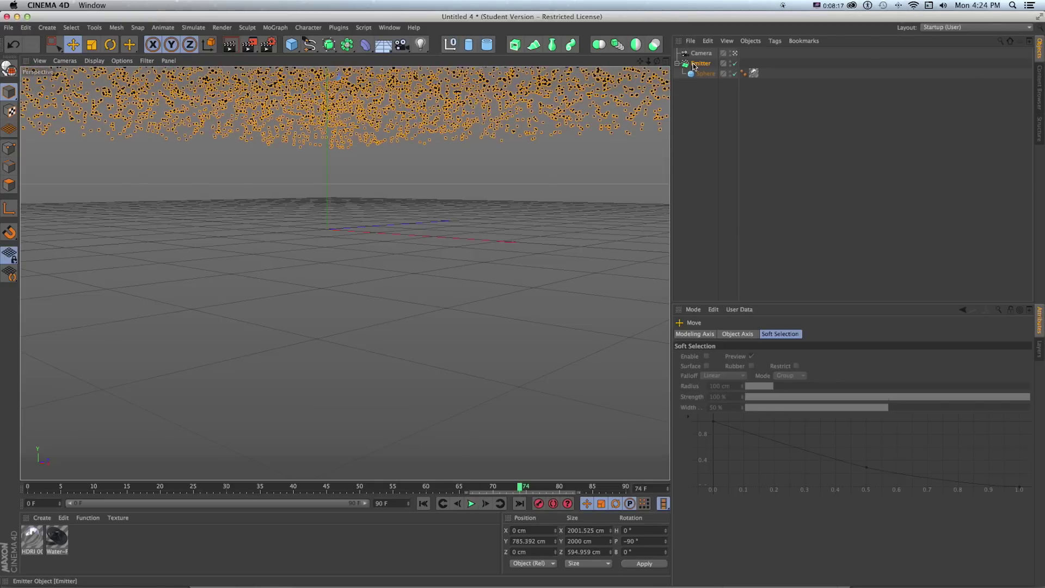
key("super+r")
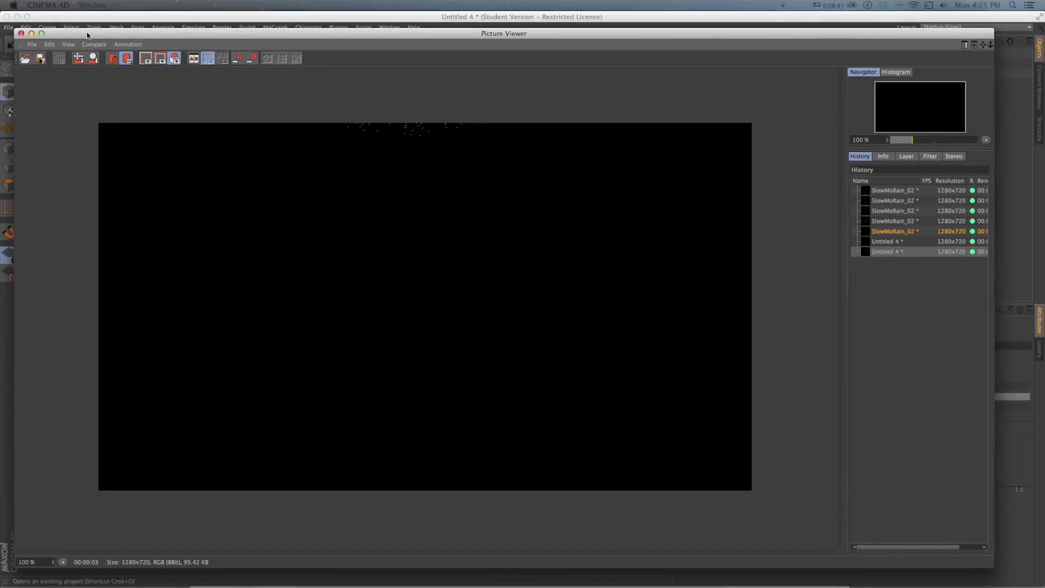
left_click(54, 24)
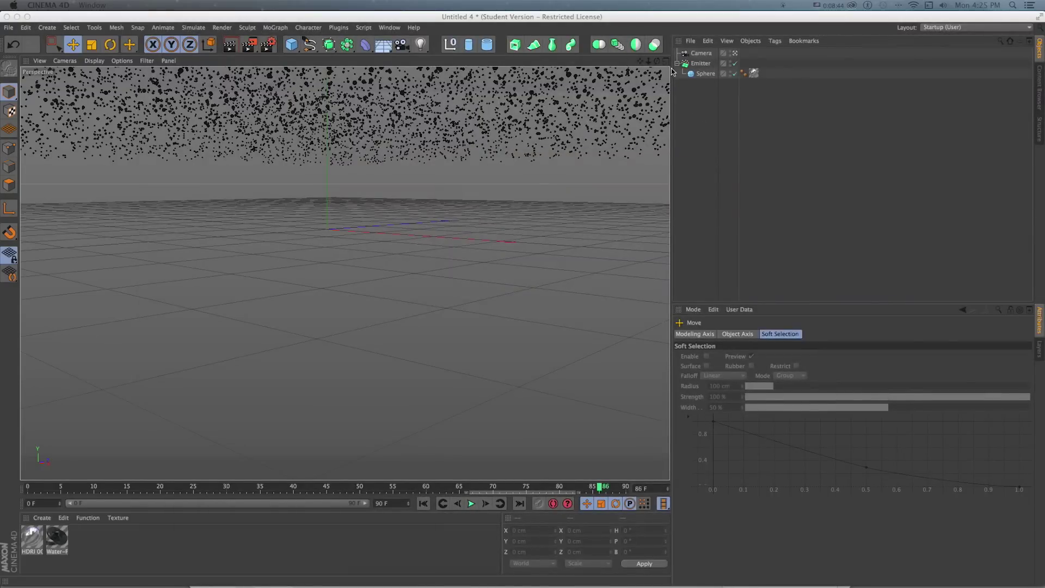
Step: Set the Emitter's particle Speed to 500 cm
left_click(700, 64)
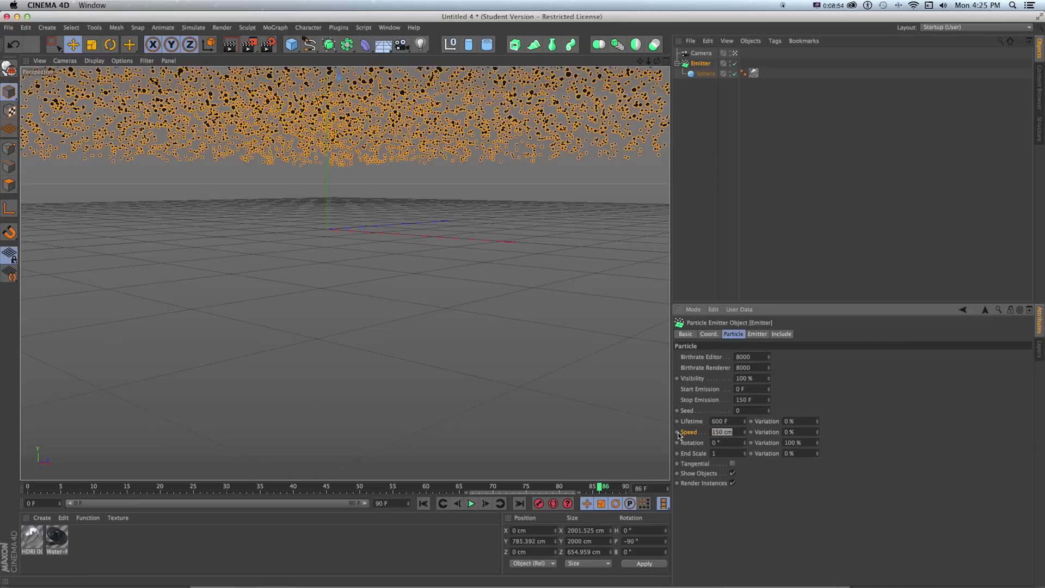
type("500")
key("KP_Enter")
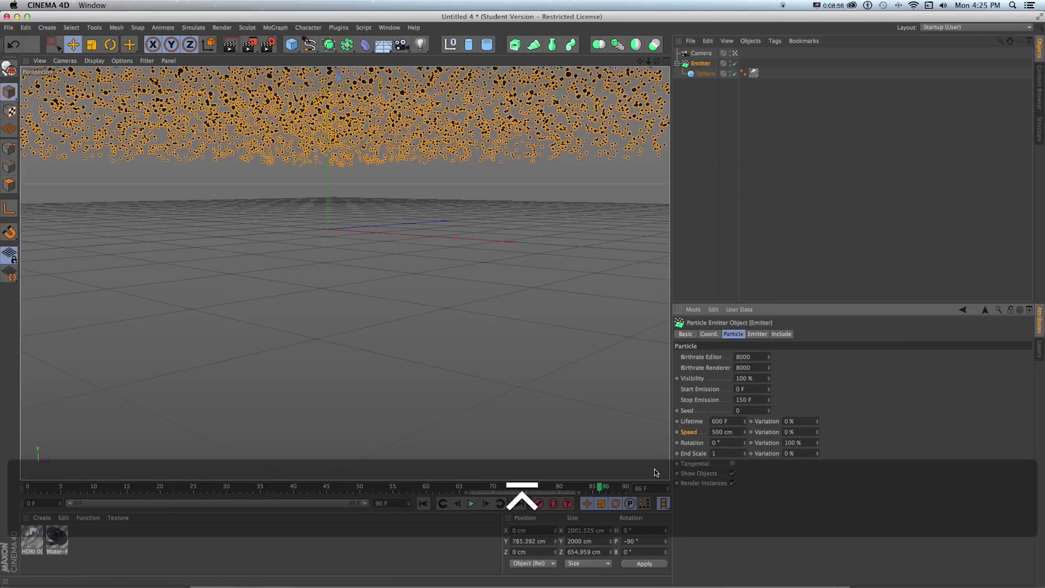
Step: Play the animation from the start, render frame 52 to the Picture Viewer, and close the viewer
key("shift+f")
left_click(470, 505)
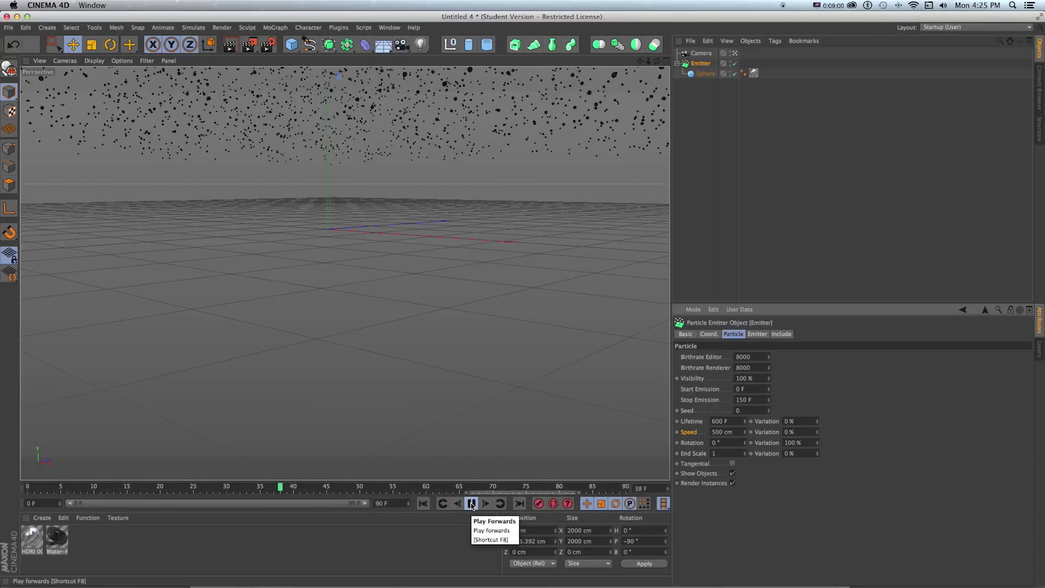
left_click(471, 505)
left_click(375, 488)
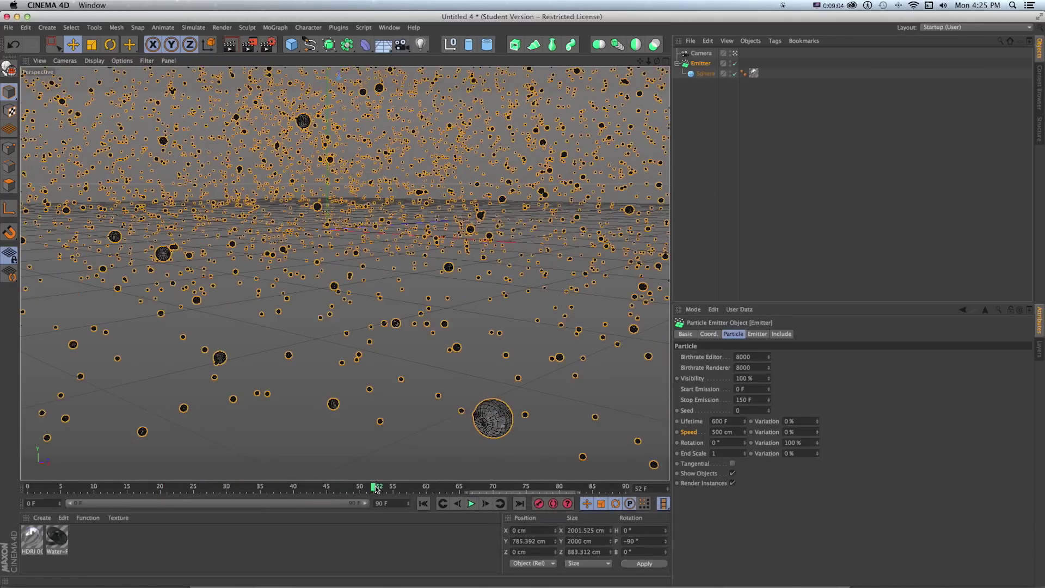
key("shift+r")
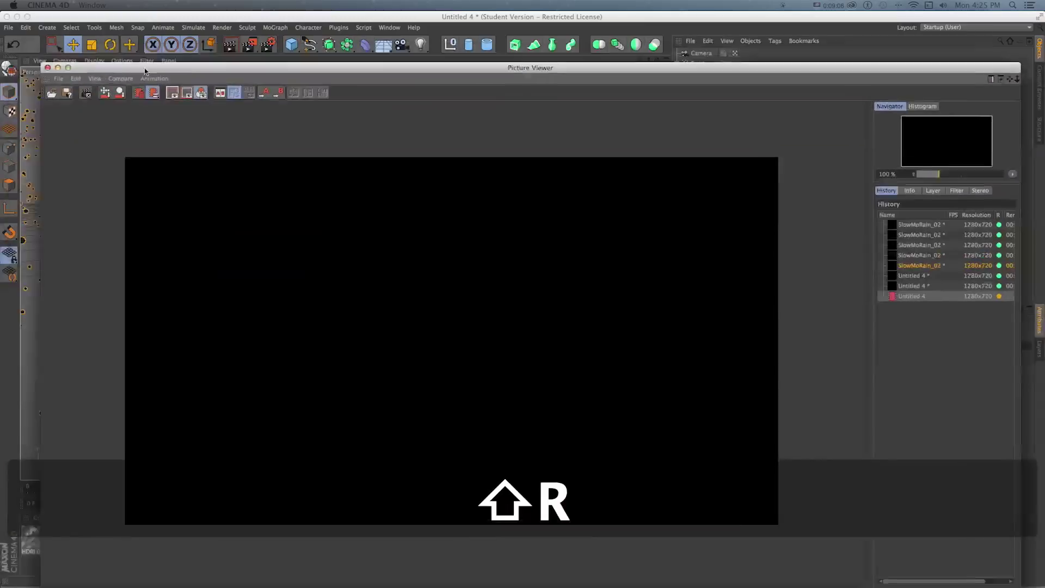
mouse_move(136, 70)
left_mouse_down()
mouse_move(544, 131)
mouse_move(171, 41)
mouse_move(126, 52)
left_mouse_up()
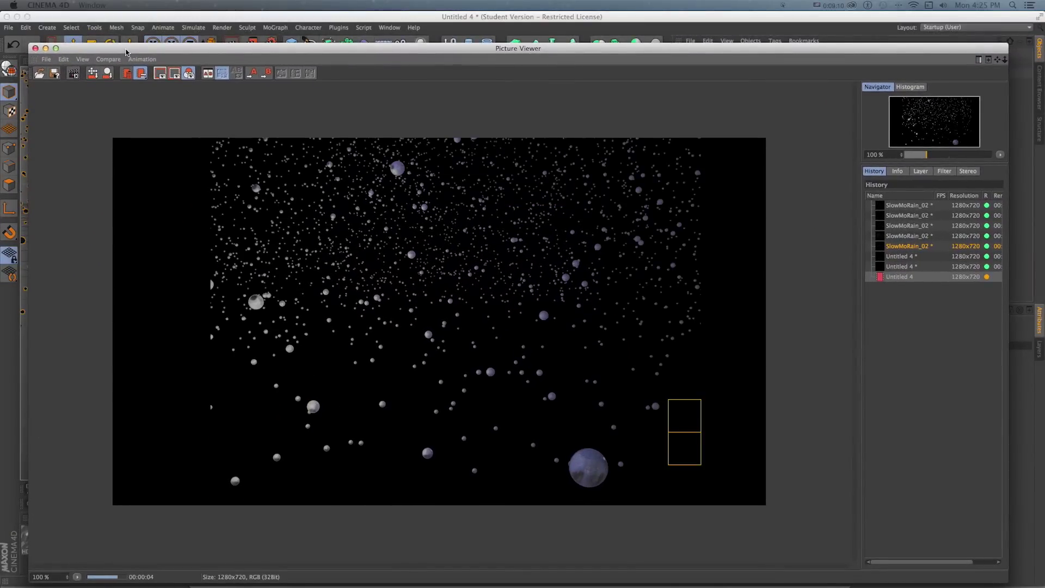
left_click(36, 48)
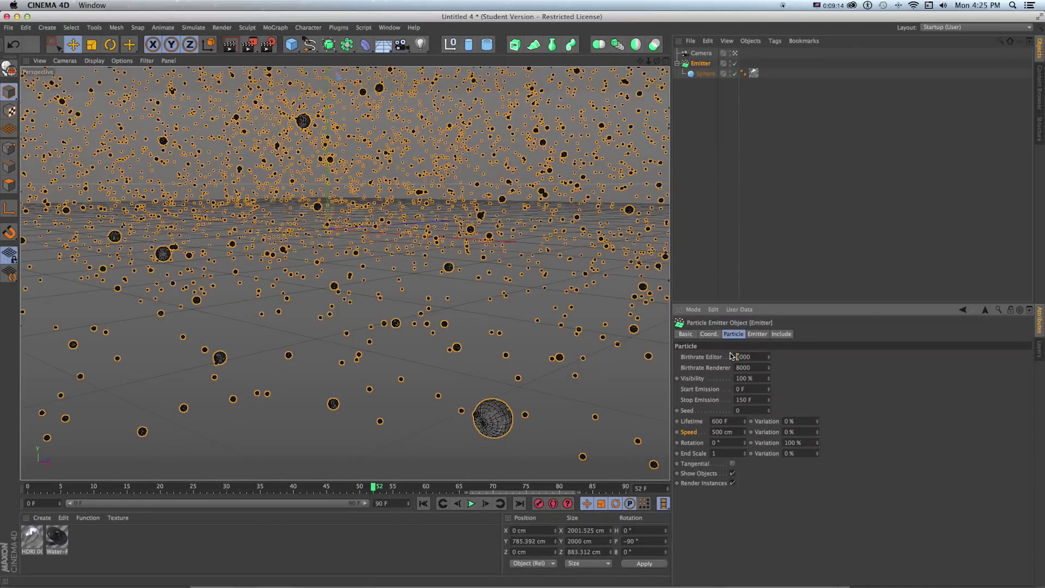
Step: Set the Emitter's Birthrate Editor to 300
type("3")
key("BackSpace")
key("Return")
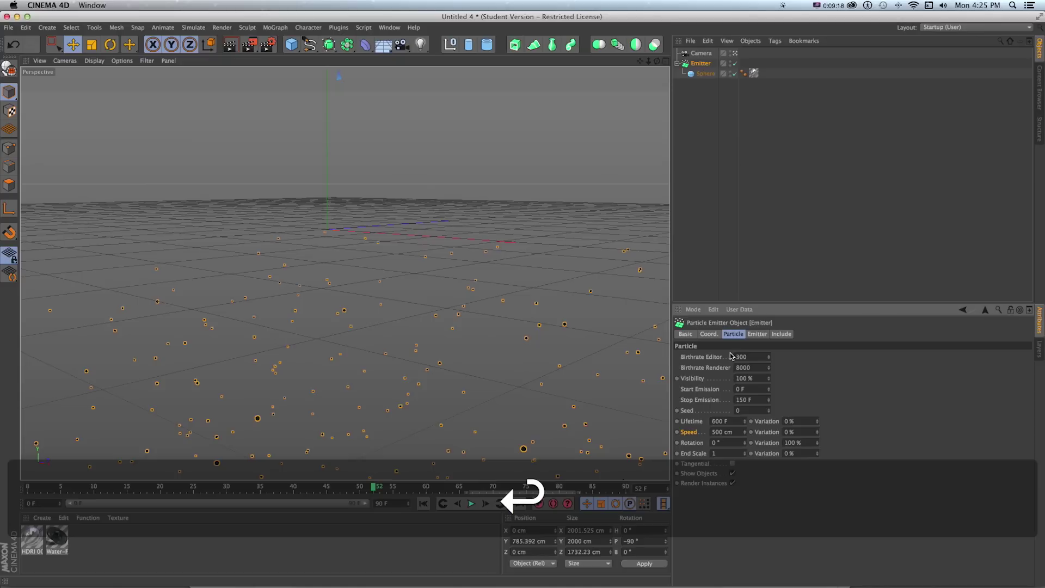
Step: Play the animation from the start, stop at frame 70, and render that frame to the Picture Viewer
key("shift+f")
left_click(470, 503)
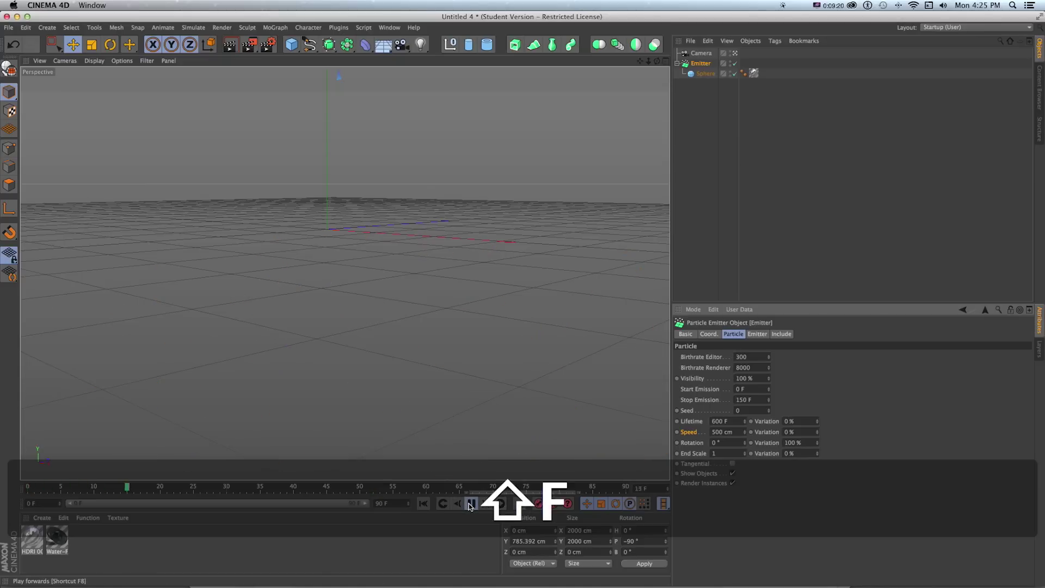
left_click(471, 504)
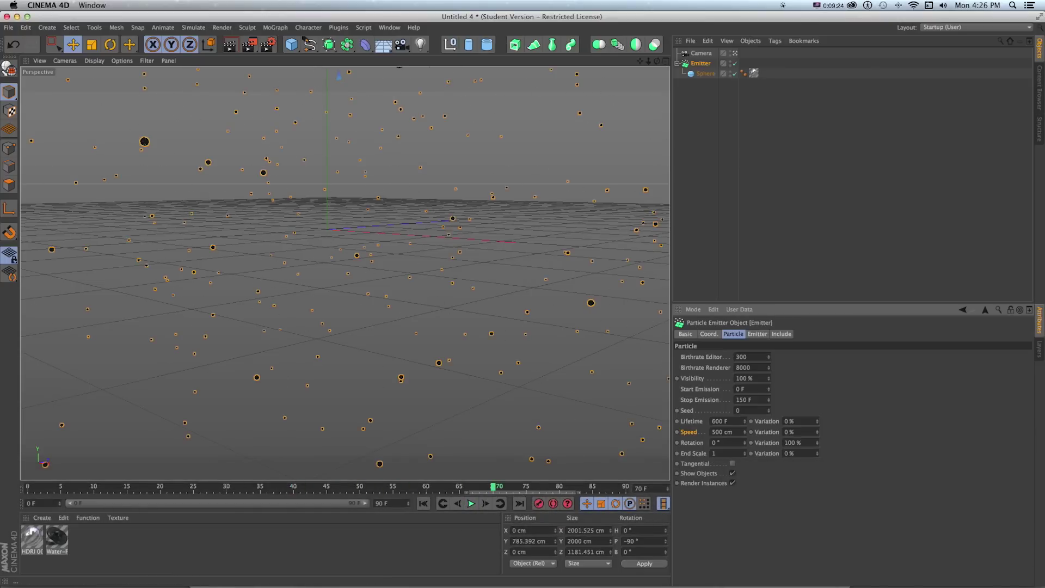
key("shift+r")
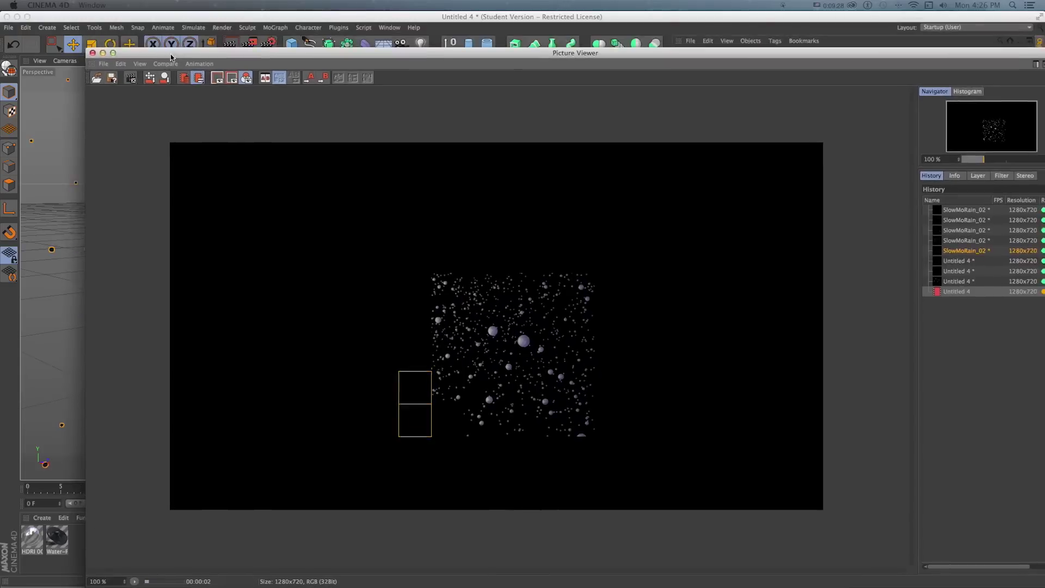
Step: Put away the Picture Viewer and set the Emitter's Speed Variation to 100 %
key("super+m")
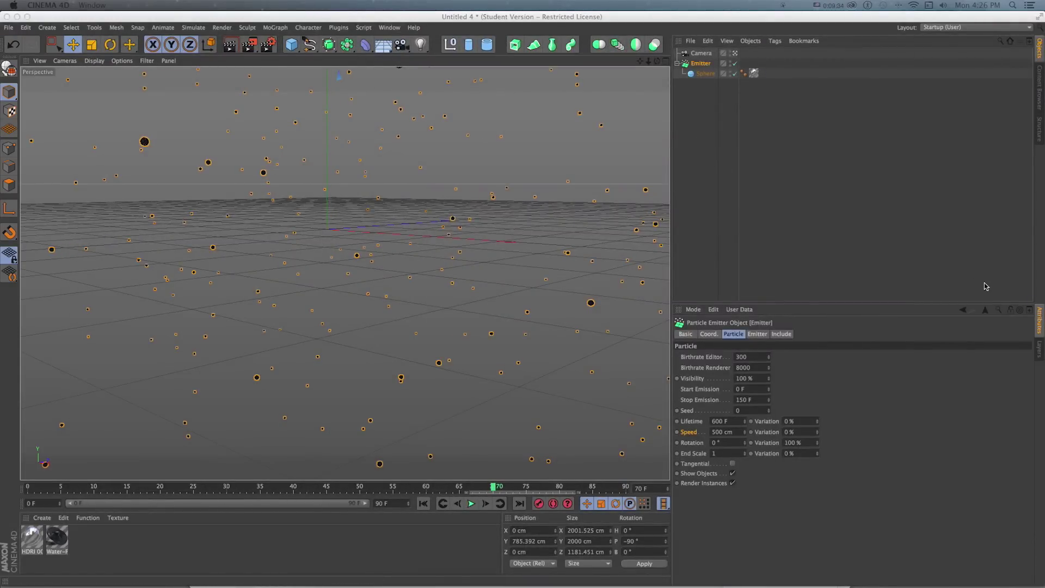
left_click(705, 73)
key("t")
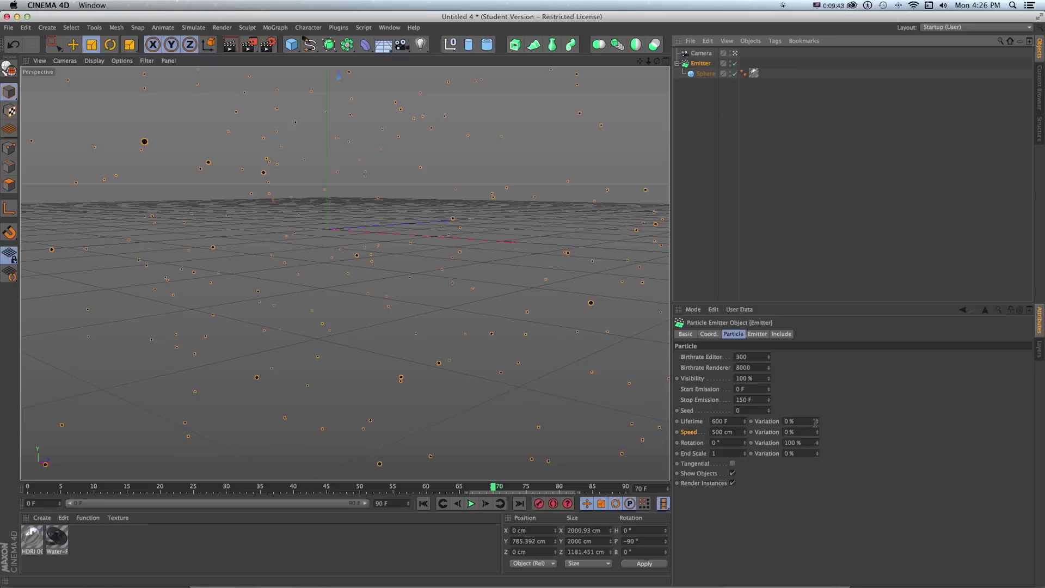
left_click_drag(817, 433, 849, 433)
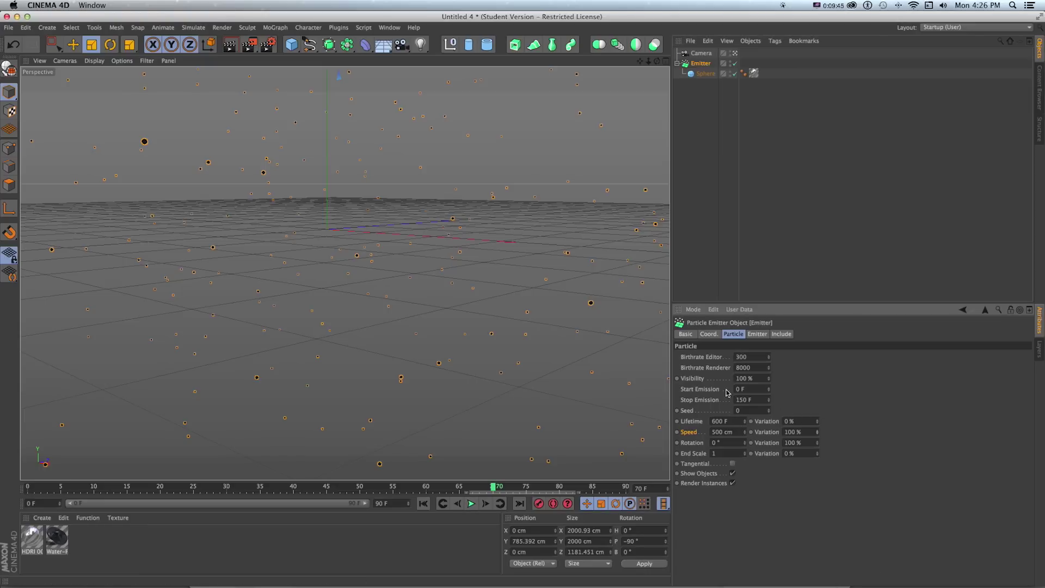
Step: Play the animation from the start, stop at frame 60, and render that frame to the Picture Viewer
key("shift+f")
left_click(471, 504)
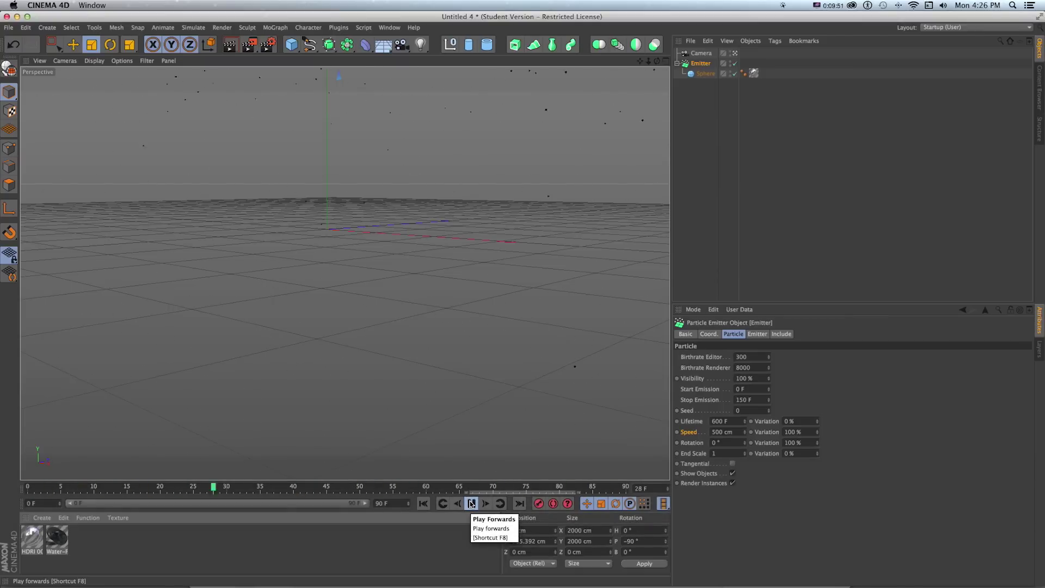
key("shift+r")
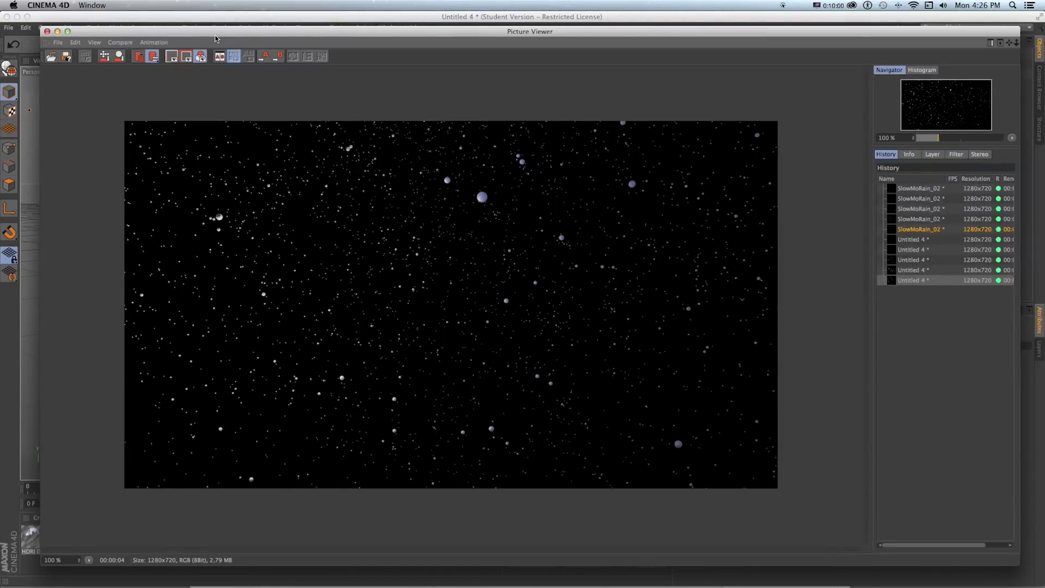
left_click_drag(216, 39, 273, 47)
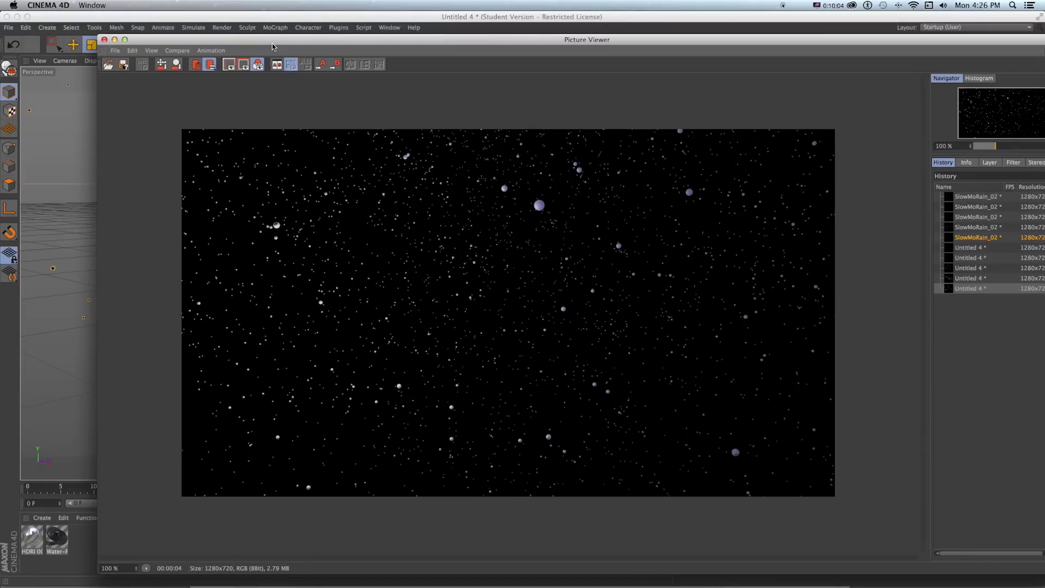
left_click_drag(273, 46, 390, 63)
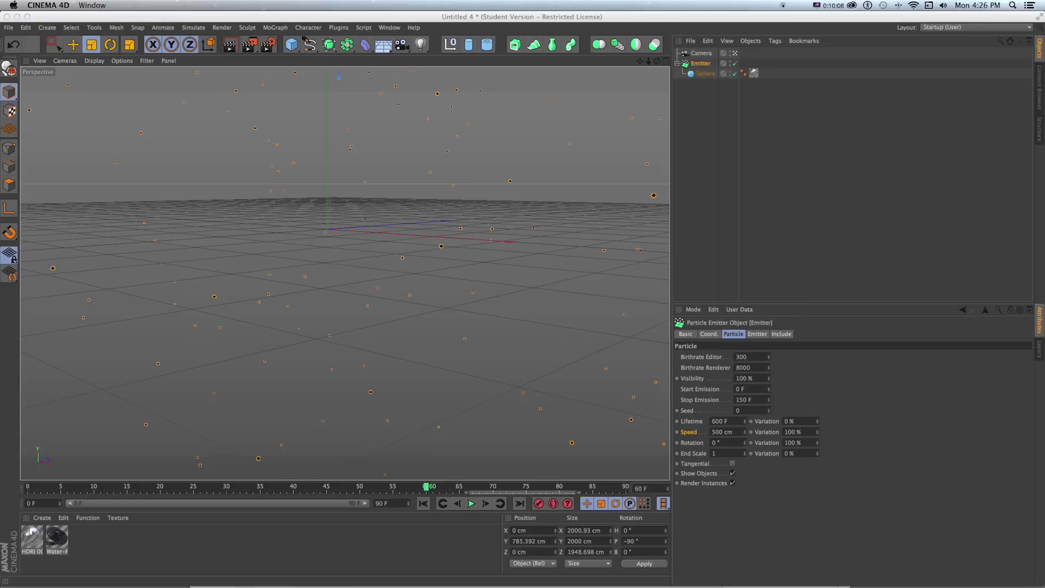
Step: Enable Motion Blur in the Physical render settings and render frame 60 to the Picture Viewer
left_click(268, 44)
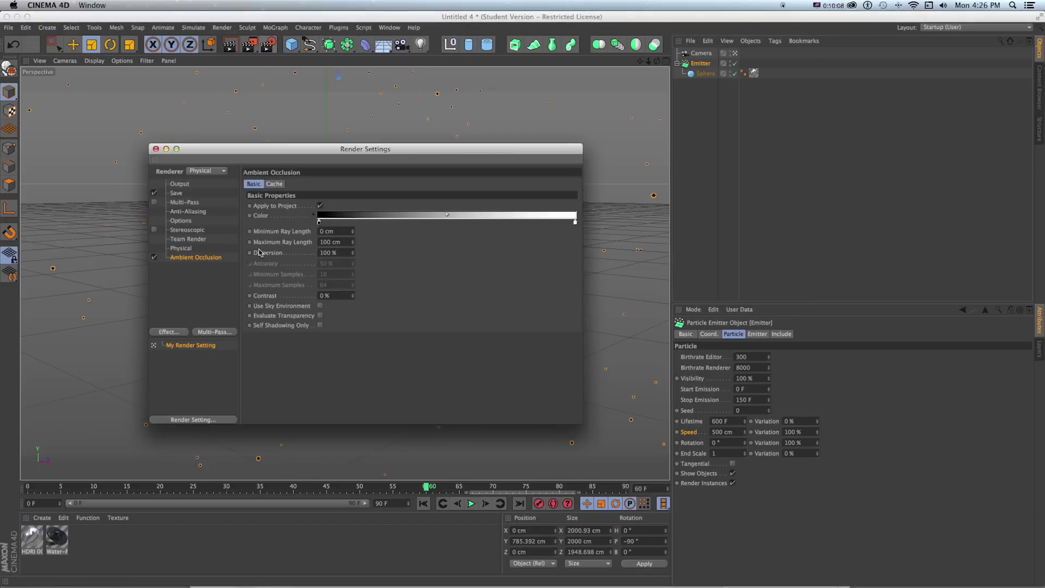
left_click(180, 248)
left_click(368, 219)
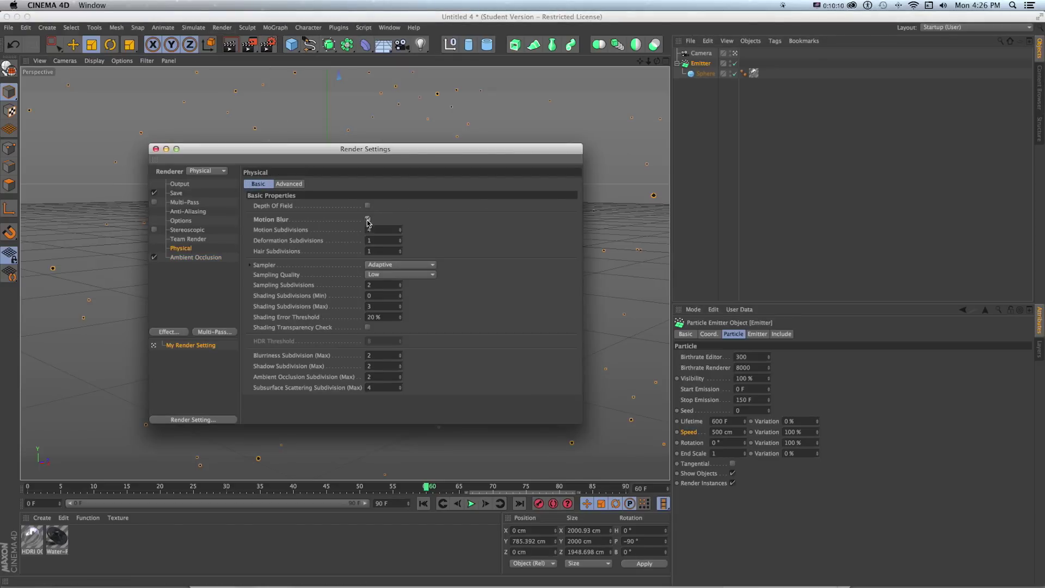
key("shift+r")
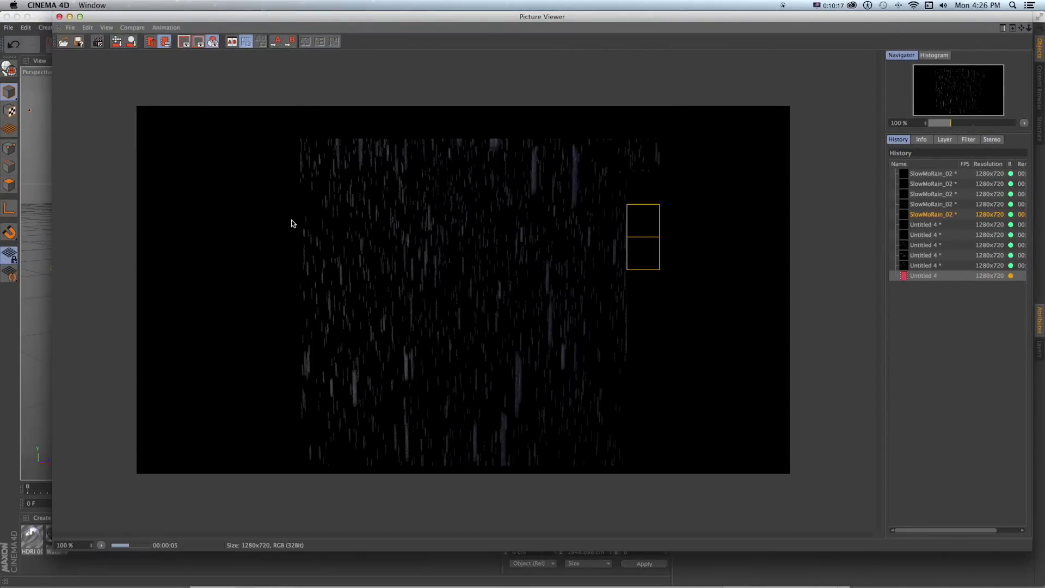
Step: Switch to QuickTime Player, scrub through SlowMoRain_01 (Converted).mov for comparison, and return to Cinema 4D
key("super+Tab")
key("super+Tab")
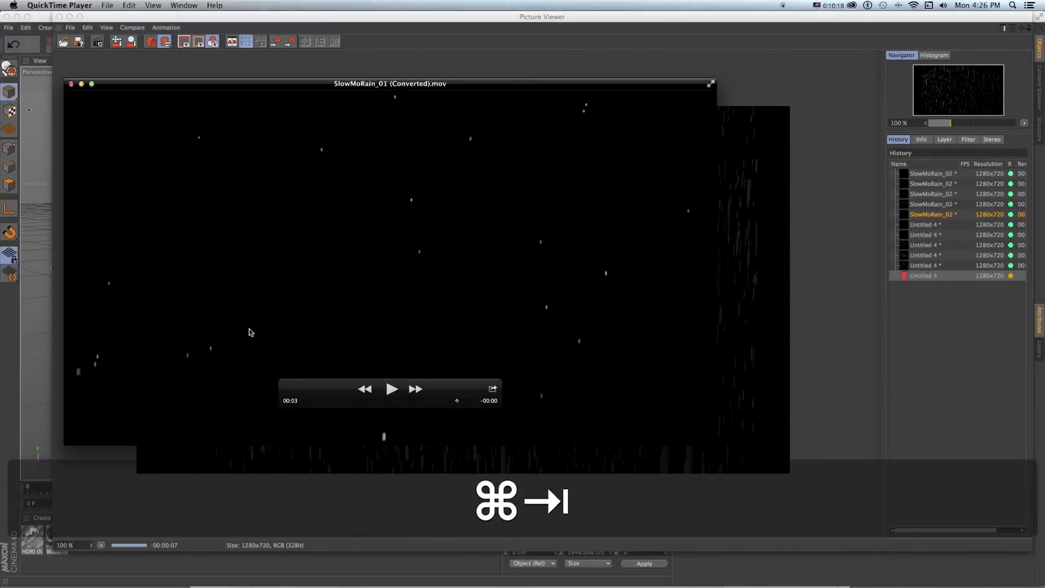
left_click_drag(313, 402, 361, 401)
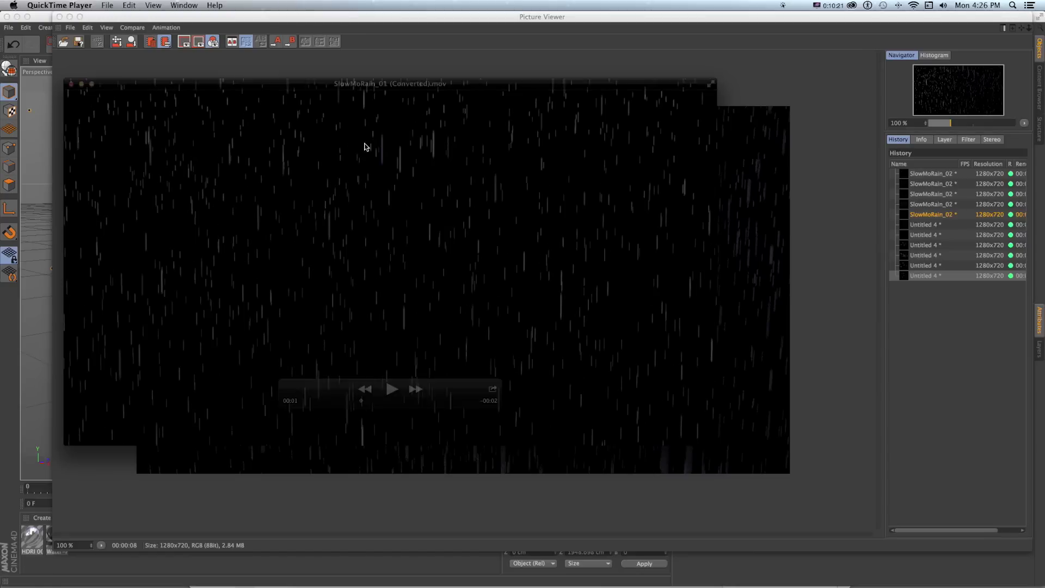
left_click(53, 93)
Step: Set the Physical renderer's Sampling Quality to High and render the frame again to the Picture Viewer
key("super+b")
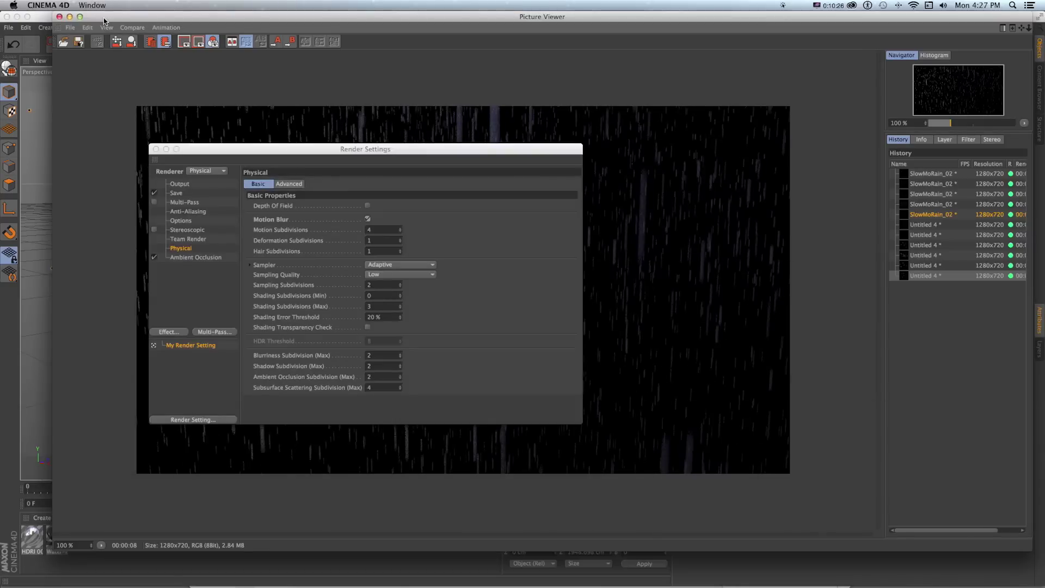
double_click(104, 19)
left_click_drag(185, 151, 44, 35)
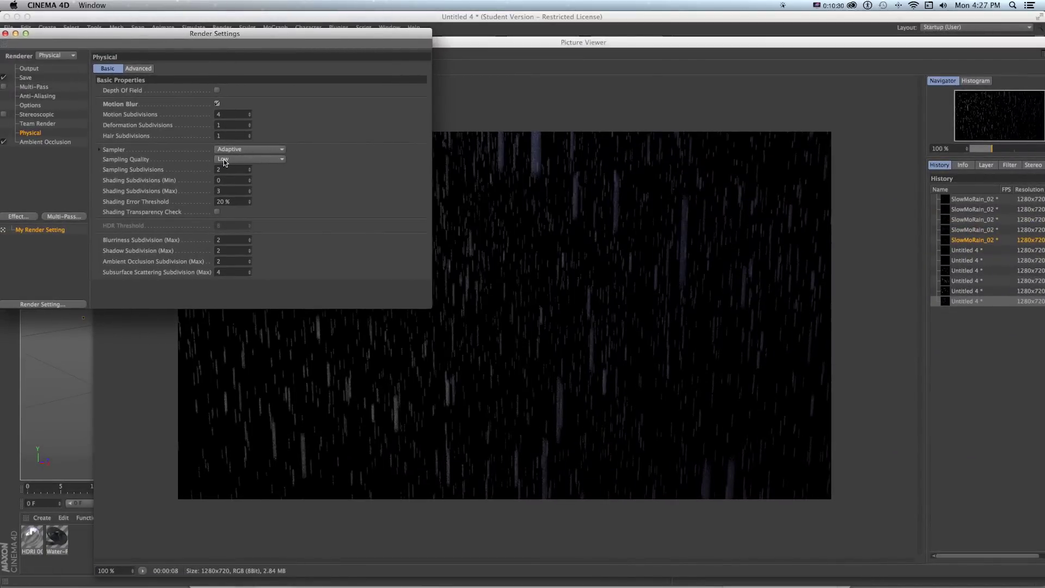
left_click(226, 159)
left_click(228, 193)
key("shift+r")
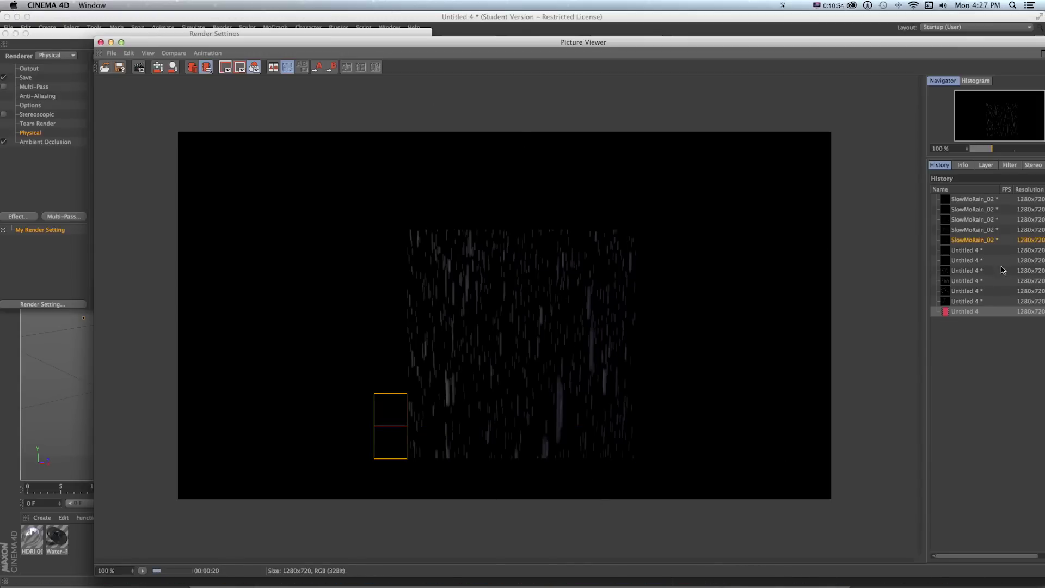
Step: Compare the previous render with the one in progress in the history, and stop the rendering
left_click(962, 302)
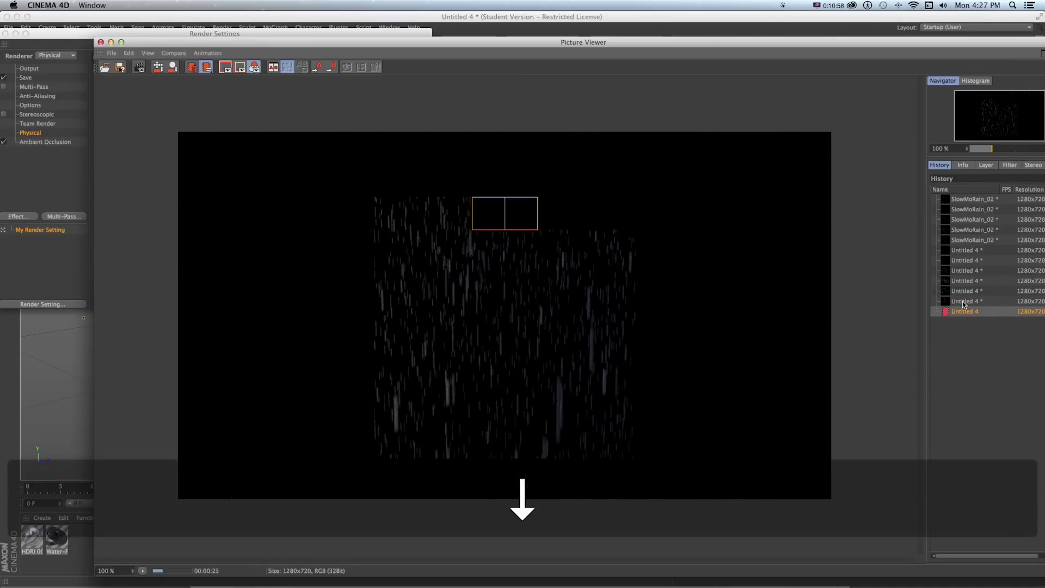
left_click(963, 311)
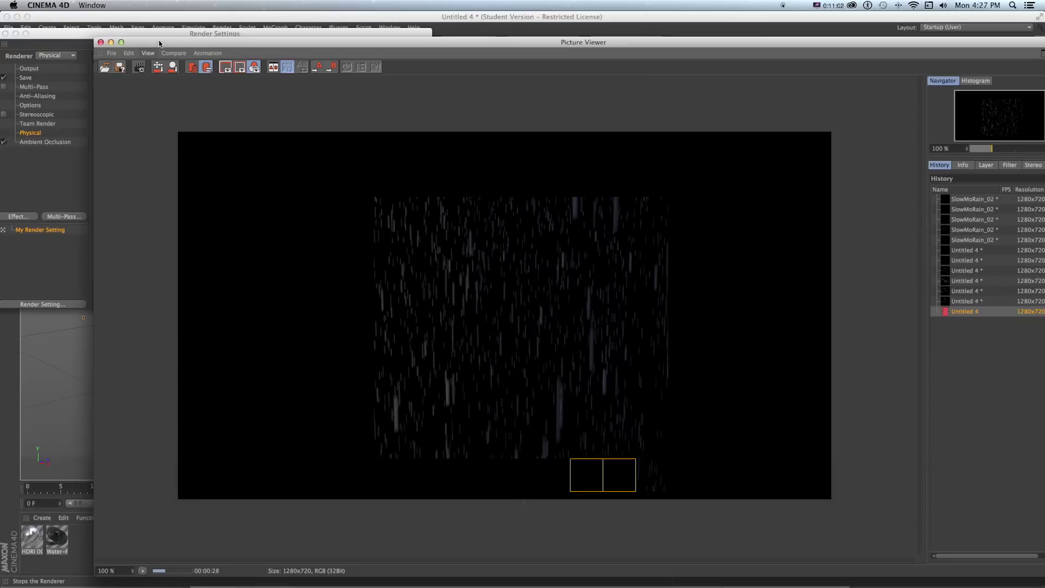
left_click_drag(161, 43, 100, 29)
left_click(71, 38)
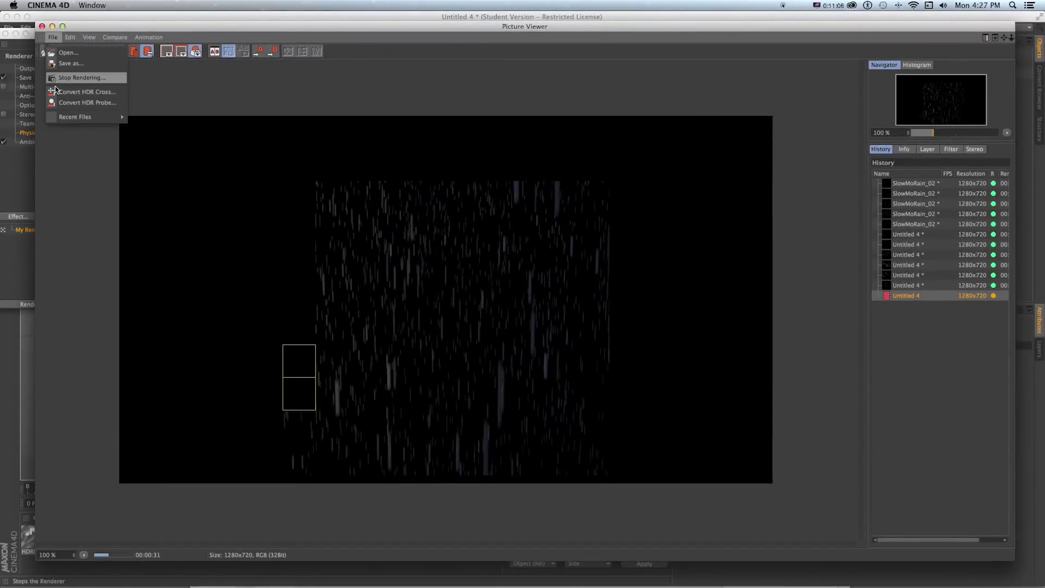
left_click(81, 79)
left_click(598, 199)
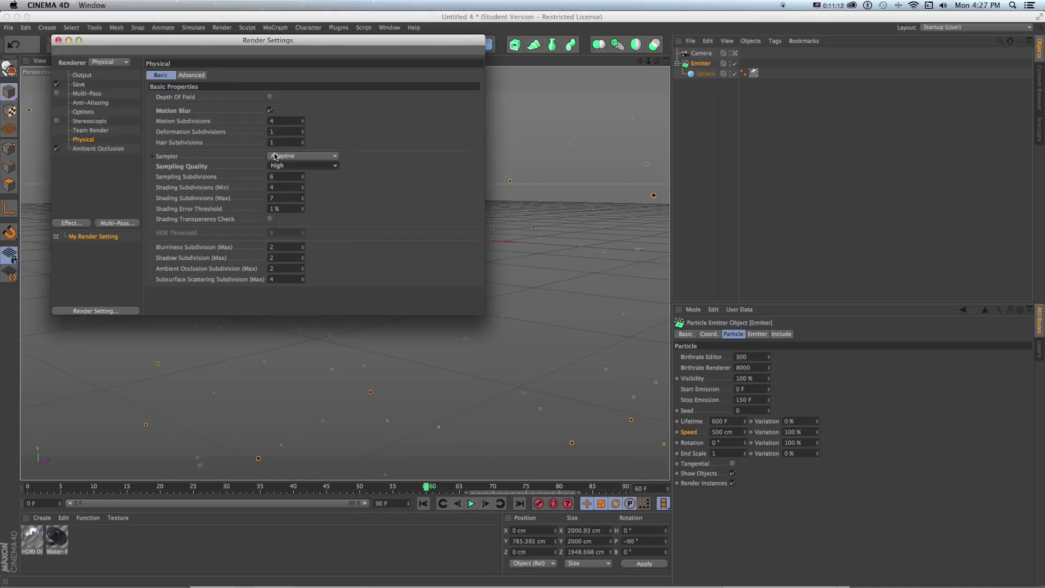
Step: Set the Sampling Quality back to Low and close the Render Settings
left_click(280, 166)
left_click(284, 177)
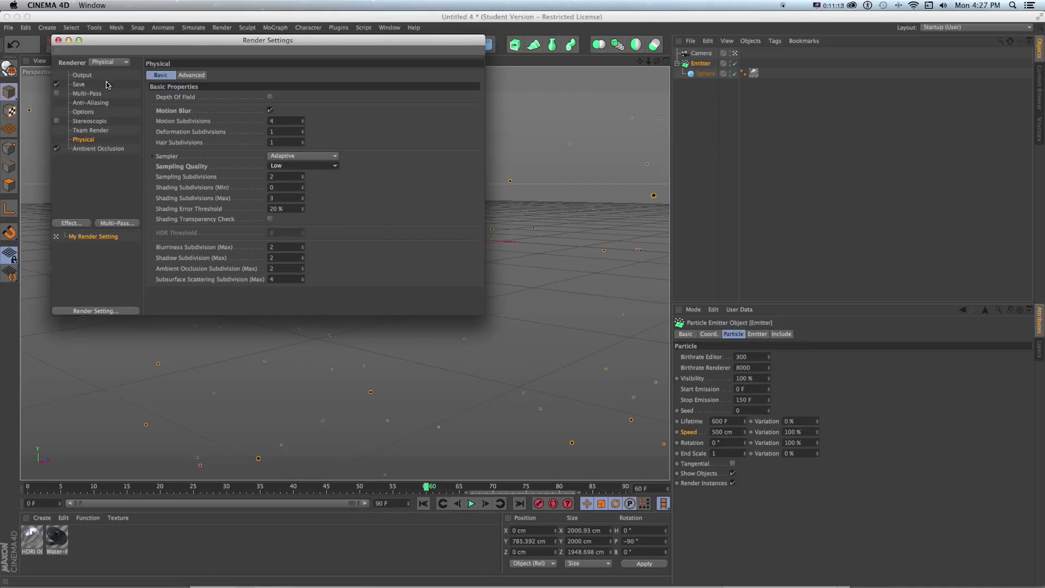
left_click(58, 40)
Step: Play the animation from the start and stop at frame 88
key("shift+f")
left_click(470, 503)
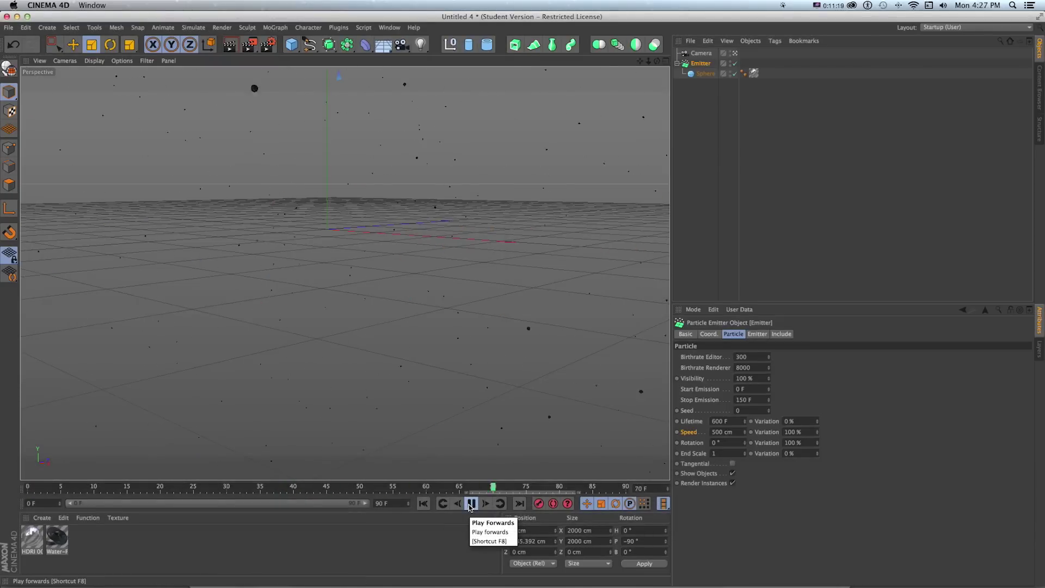
left_click(470, 504)
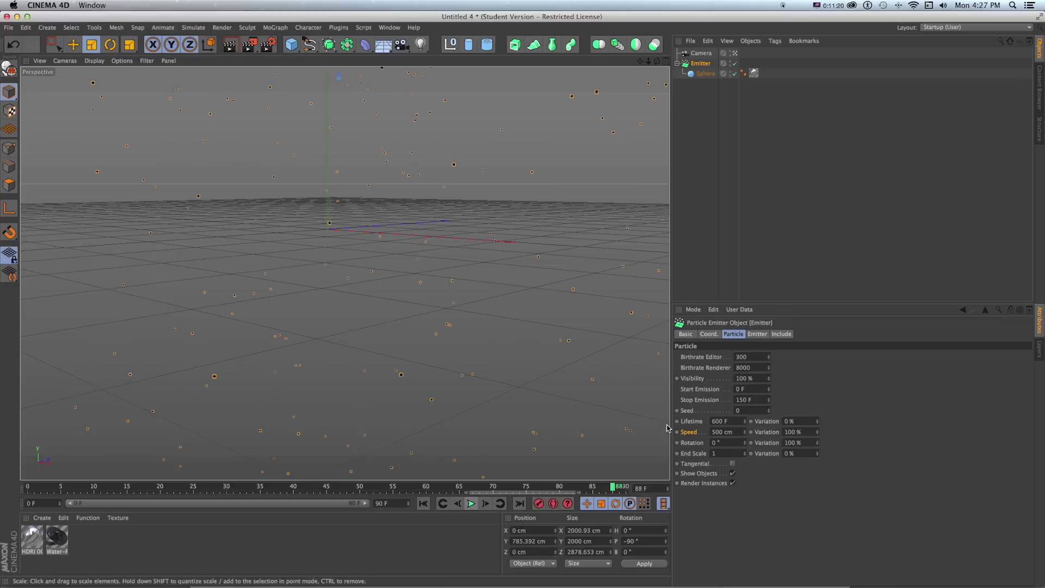
Step: Set the Emitter's particle Speed to 800 cm
left_click(724, 429)
type("8")
key("KP_Enter")
Step: Play the animation from the start, stop at frame 50, and keyframe the Emitter's Speed there
key("shift+f")
left_click(470, 504)
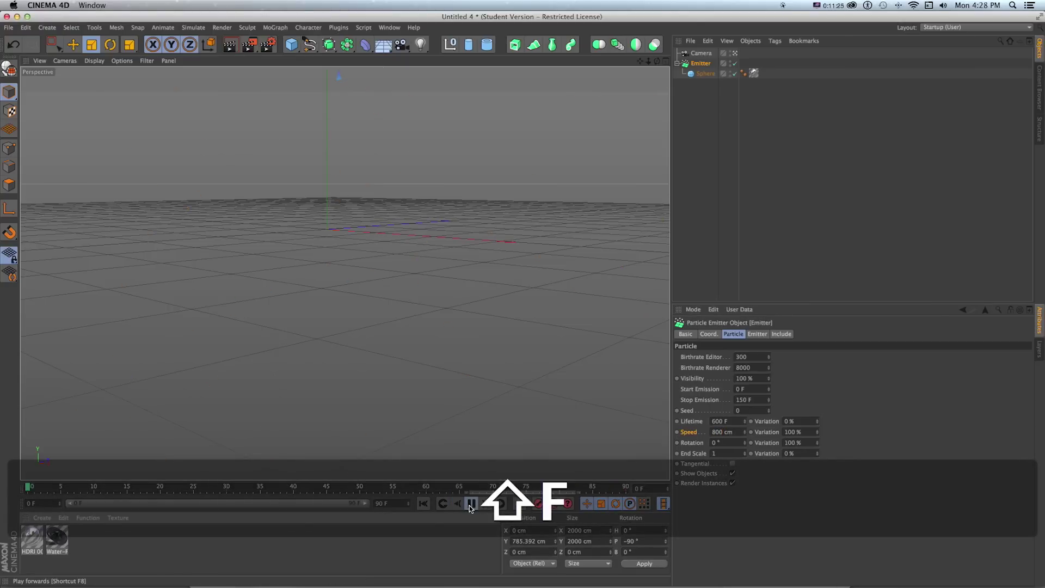
left_click(470, 504)
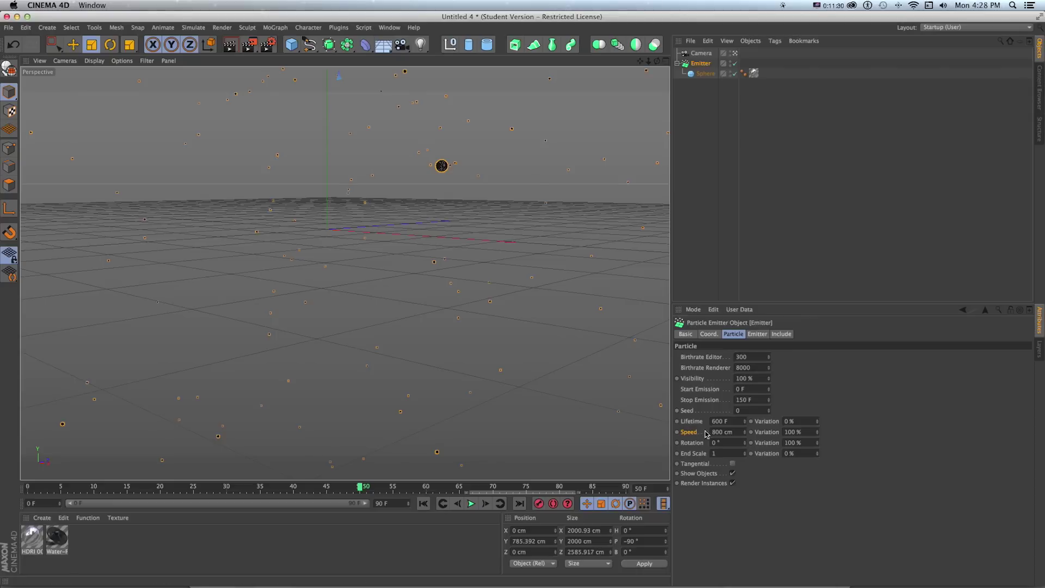
left_click(677, 432, "super")
Step: Keyframe the Emitter's Speed at 25 cm on frame 65 and play the animation from the start
left_click_drag(362, 492, 460, 493)
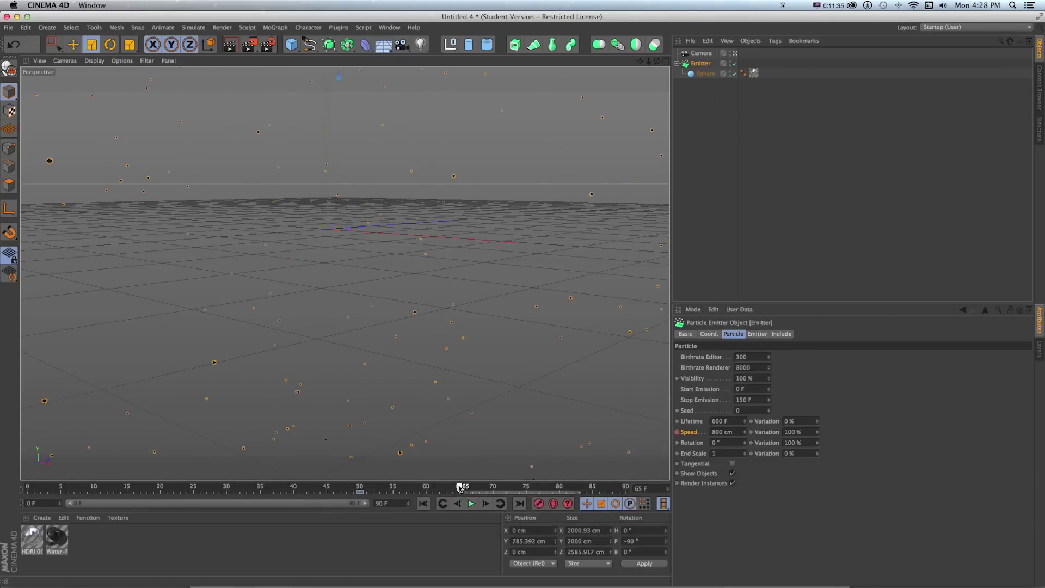
double_click(723, 432)
type("0")
key("Return")
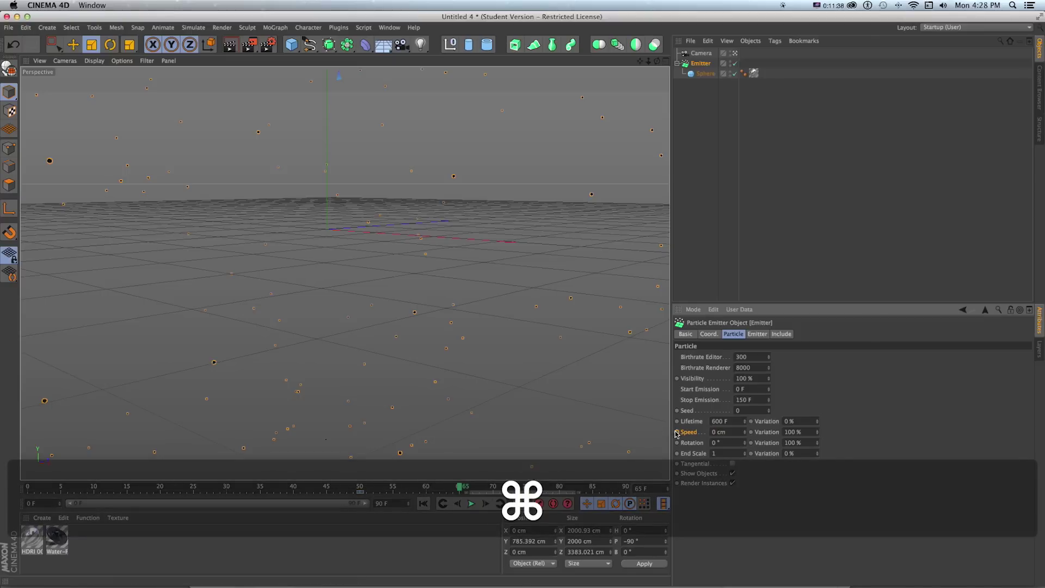
type("25")
key("Return")
key("shift+f")
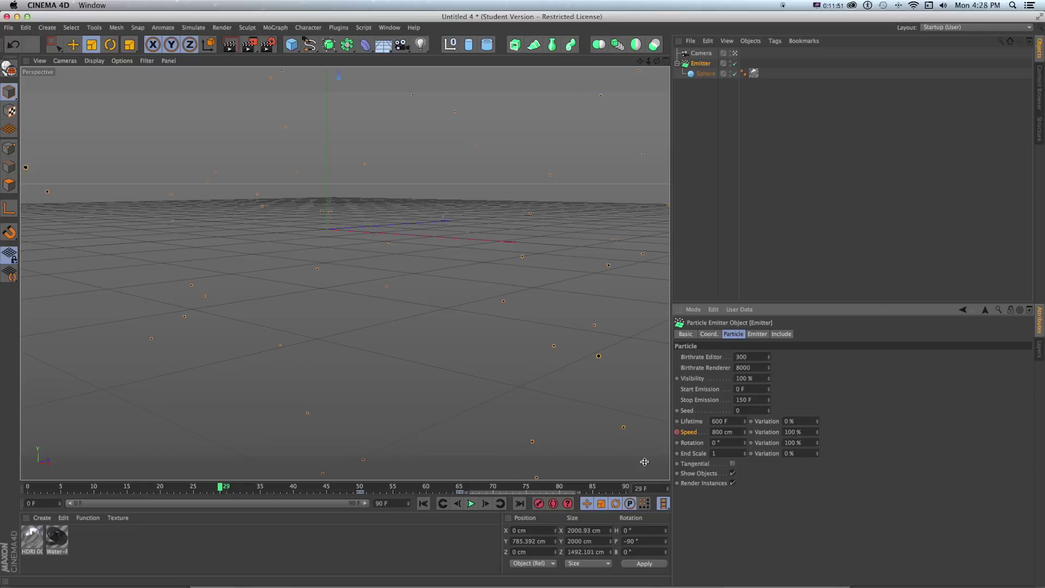
double_click(653, 488)
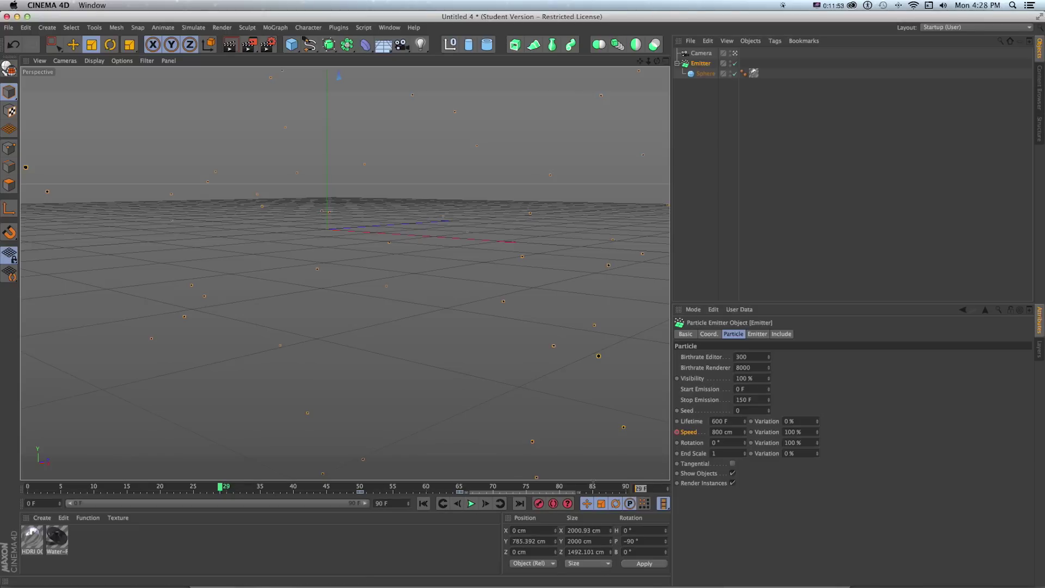
type("300")
key("Return")
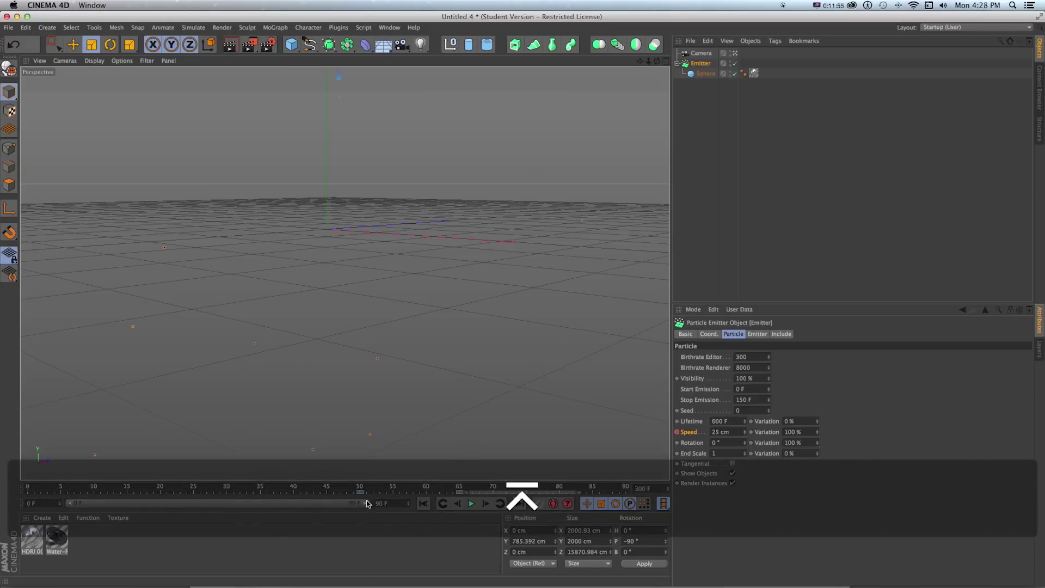
left_click(622, 488)
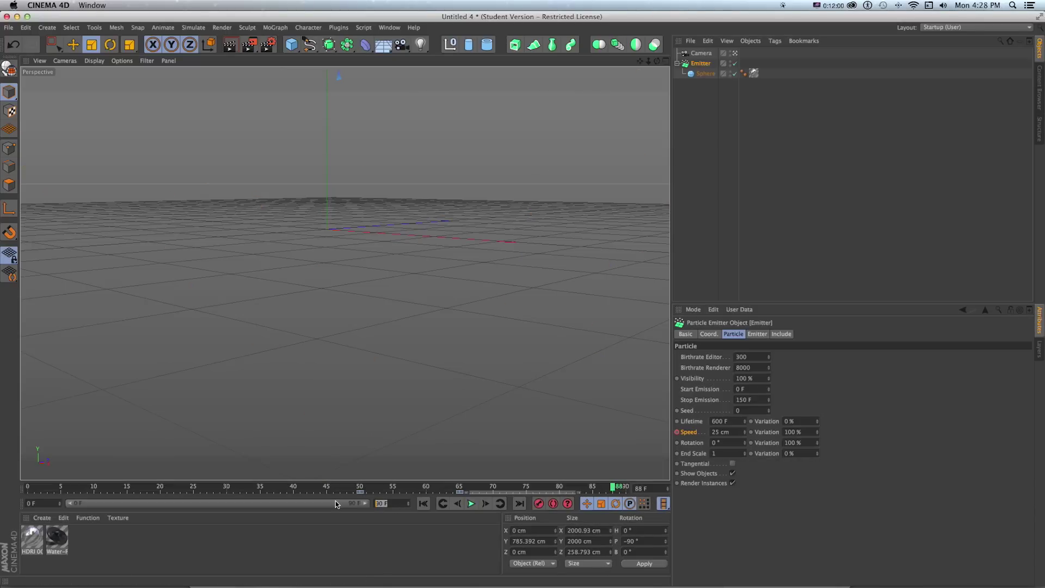
Step: Set the animation's end frame to 300 F with the preview range spanning all of it, and play from the start
type("300")
key("Return")
double_click(154, 505)
key("shift+f")
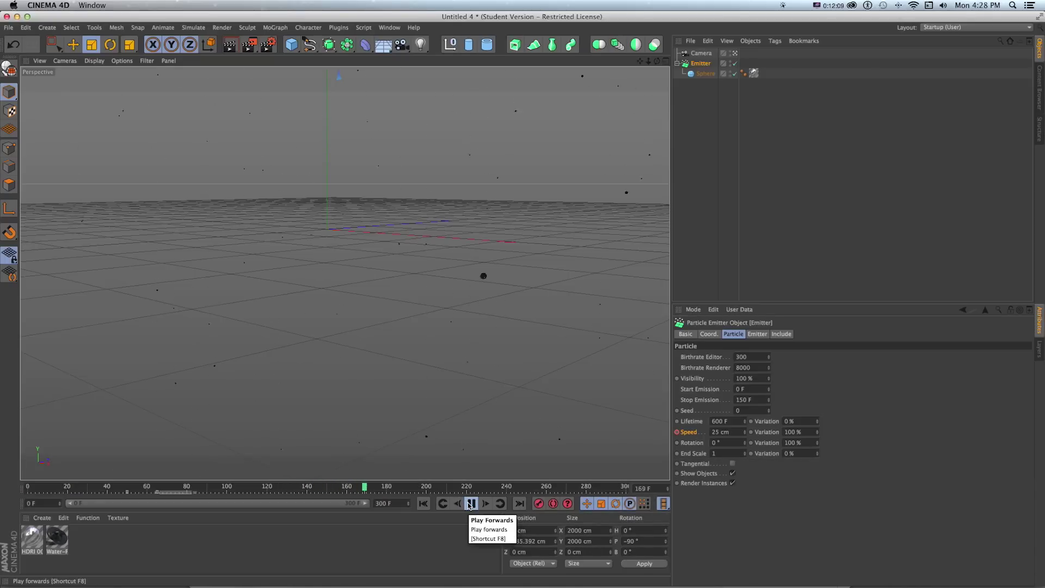
left_click(471, 503)
Step: Change the Emitter's Speed keyframe at frame 65 to 2 cm and replay the animation from the start
left_click(158, 487)
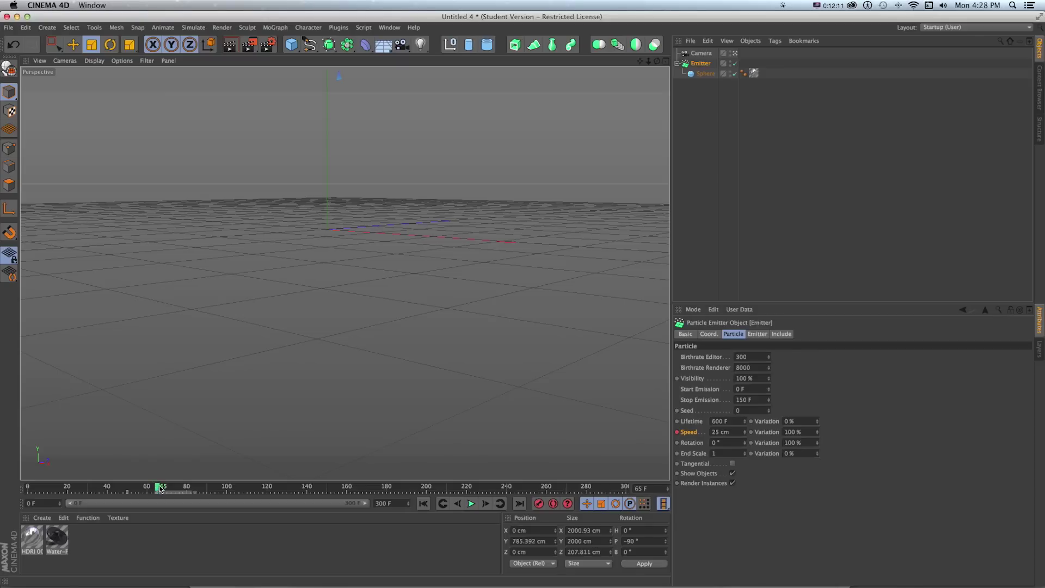
left_click(723, 432)
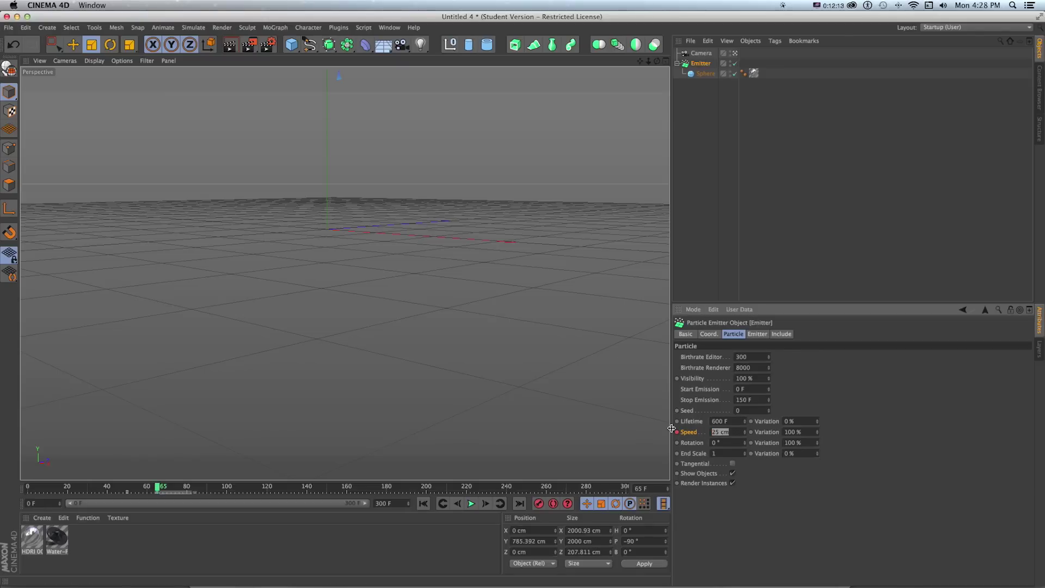
type("2")
key("Return")
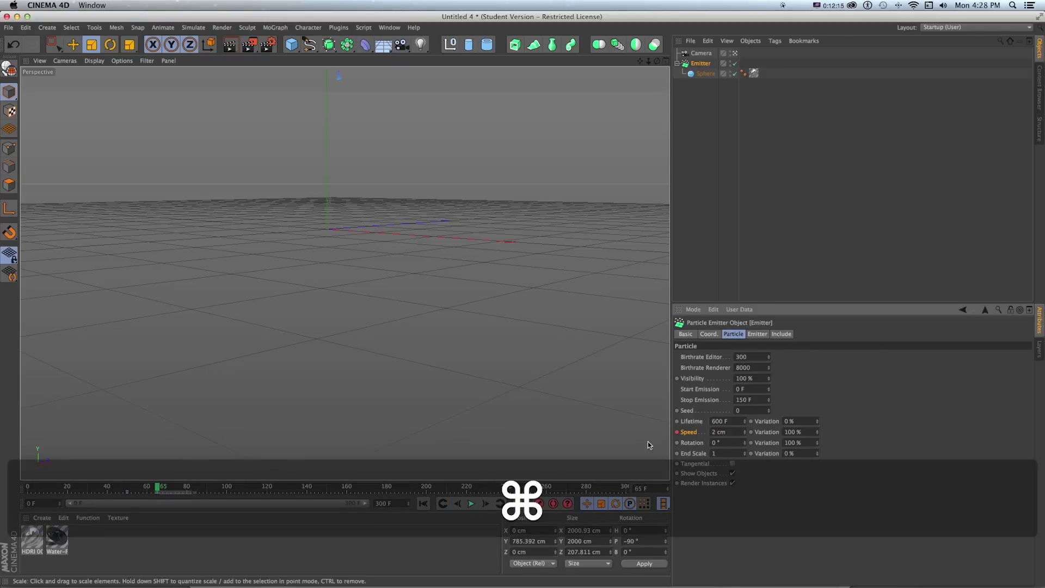
key("shift+f")
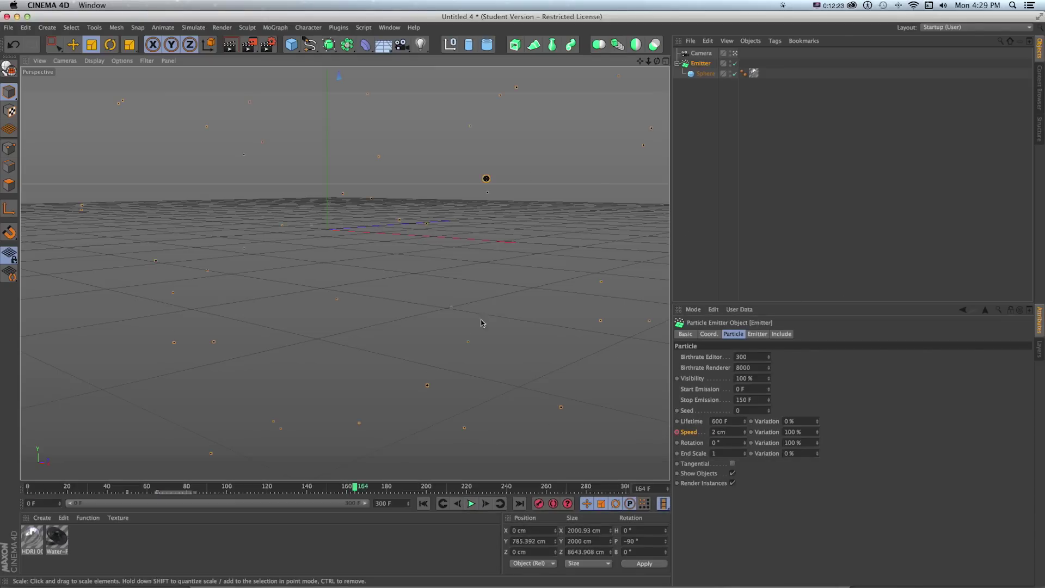
Step: Return the animation to the start and move the playhead to frame 50
key("shift+f")
left_click(158, 485)
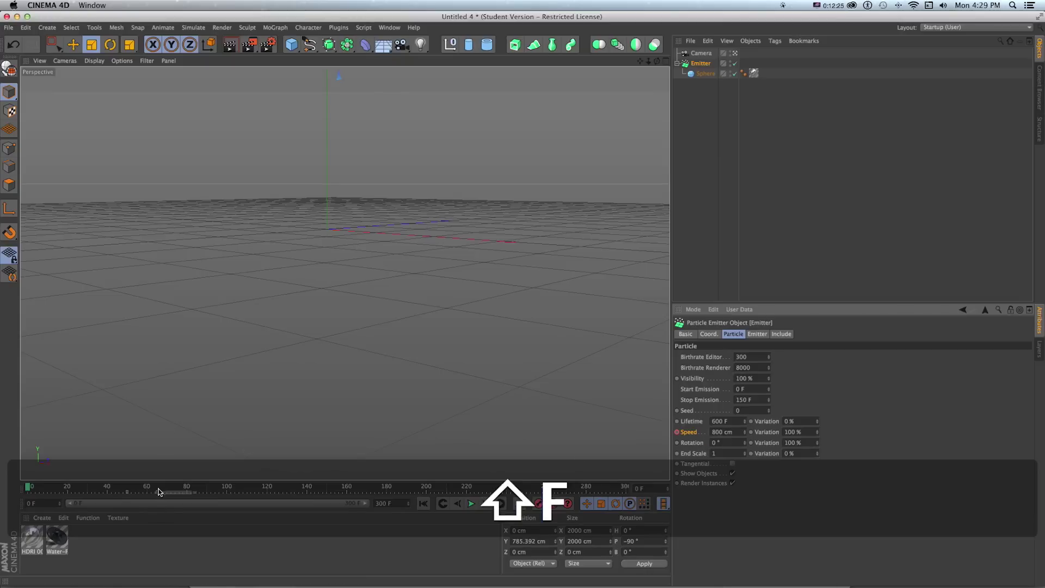
left_click(126, 486)
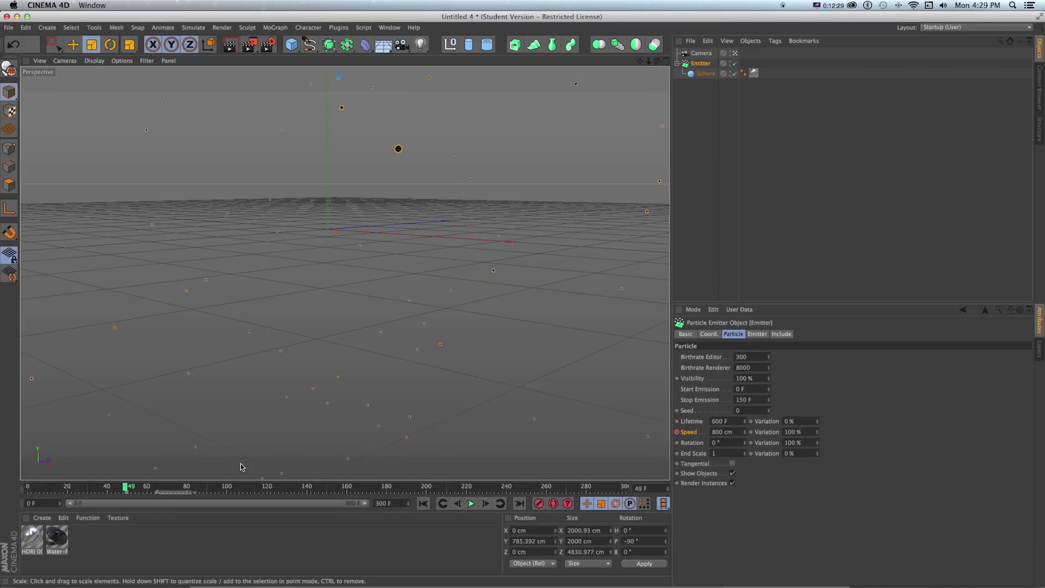
left_click(127, 487)
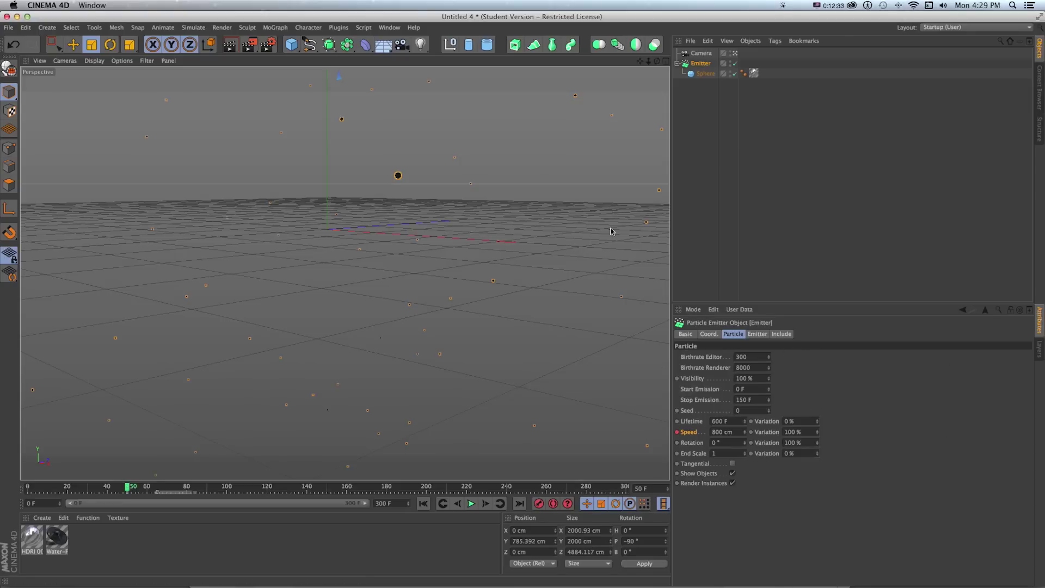
Step: Add a Gravity particle modifier to the scene and play the animation from the start
left_click(193, 27)
mouse_move(194, 55)
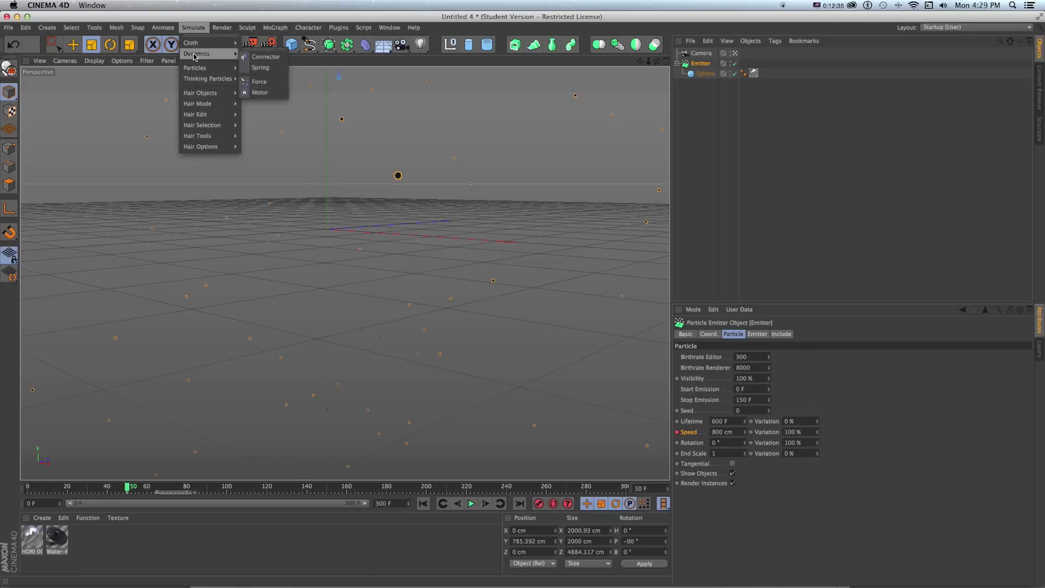
mouse_move(308, 27)
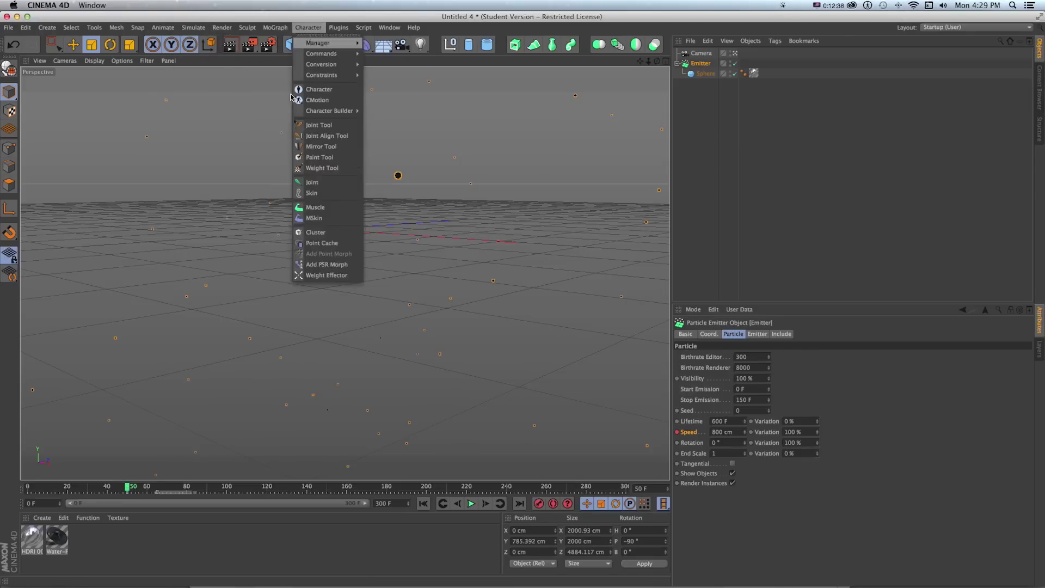
mouse_move(193, 27)
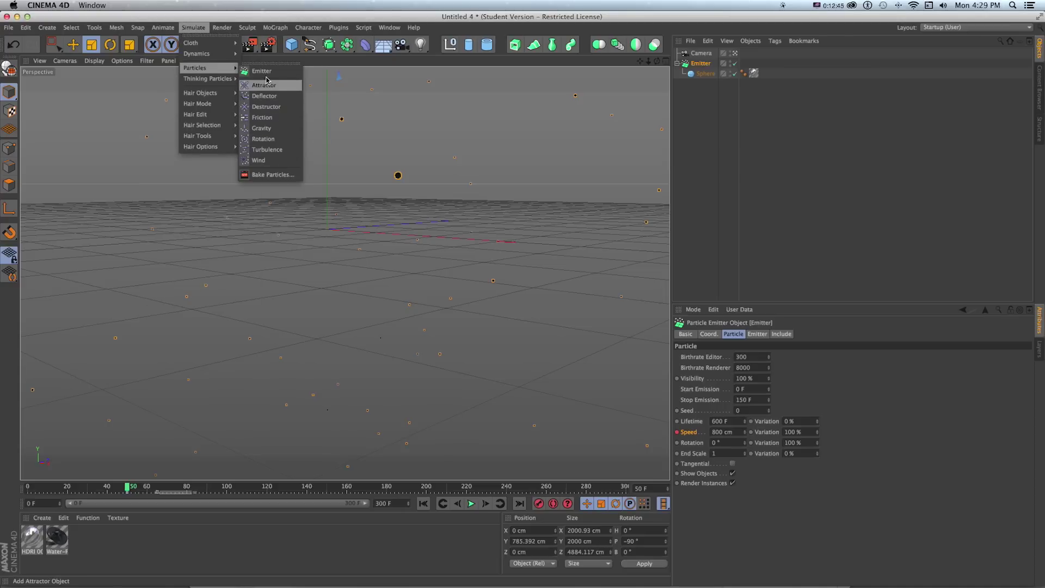
left_click(261, 128)
key("e")
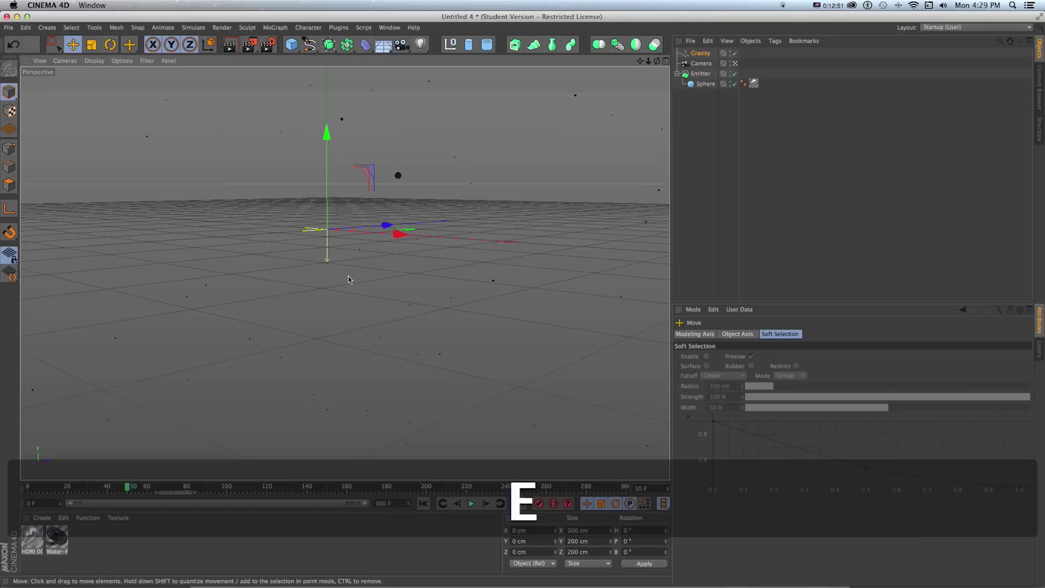
key("shift+f")
left_click(470, 503)
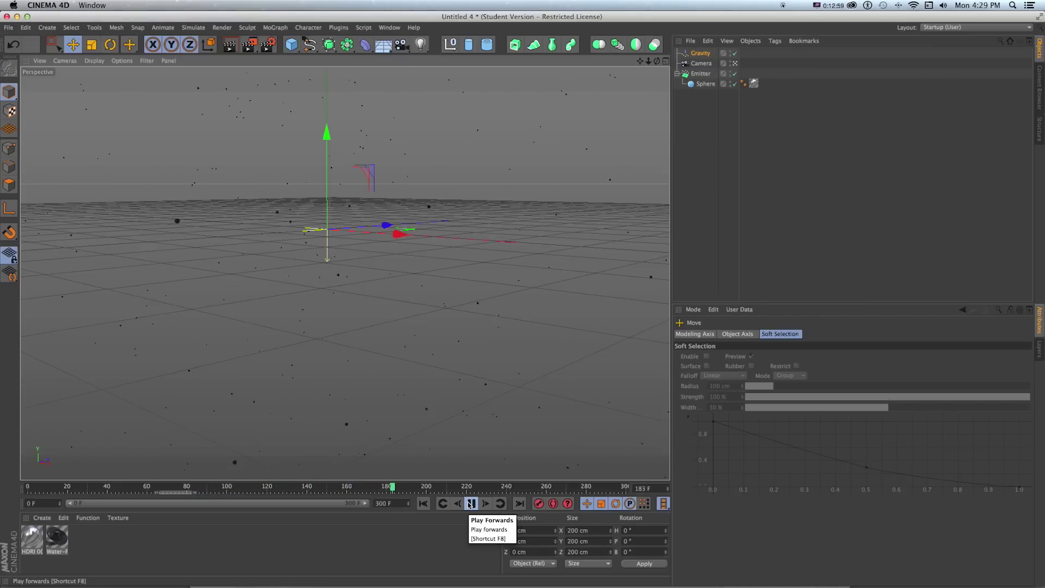
left_click(469, 505)
Step: Delete the animation track from the Emitter's Speed
left_click(699, 76)
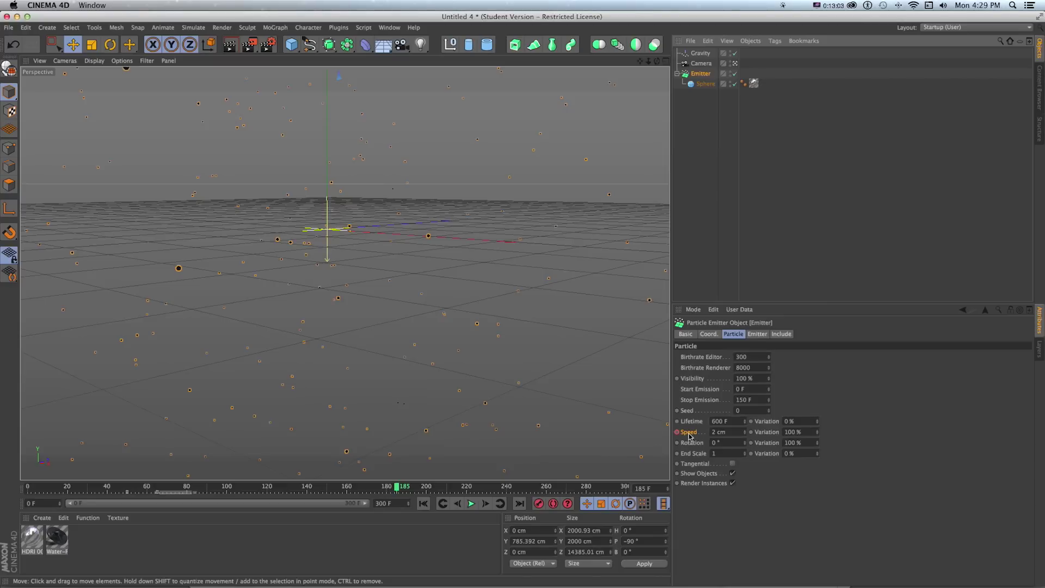
right_click(688, 434)
mouse_move(718, 422)
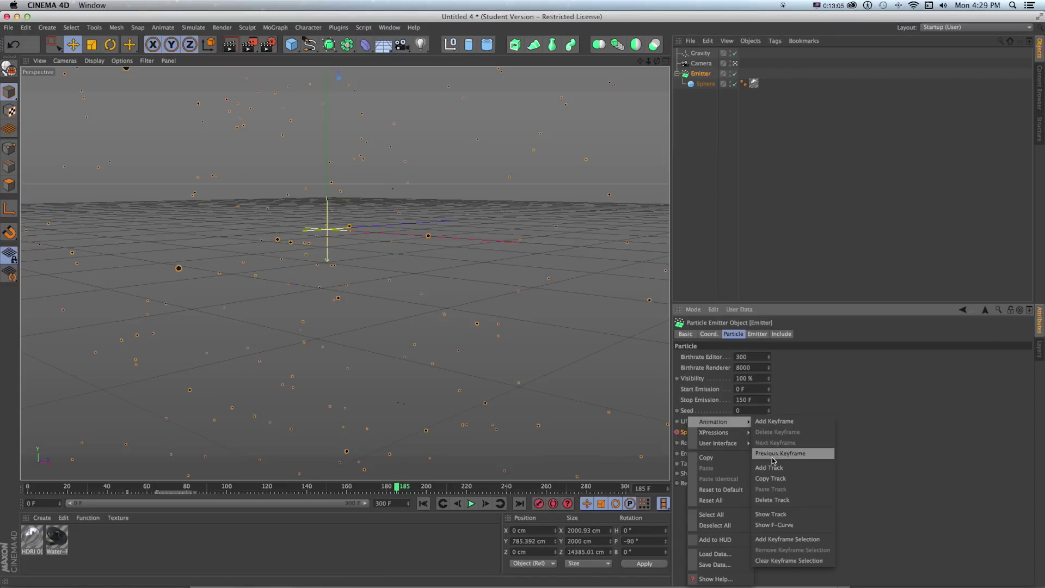
left_click(771, 500)
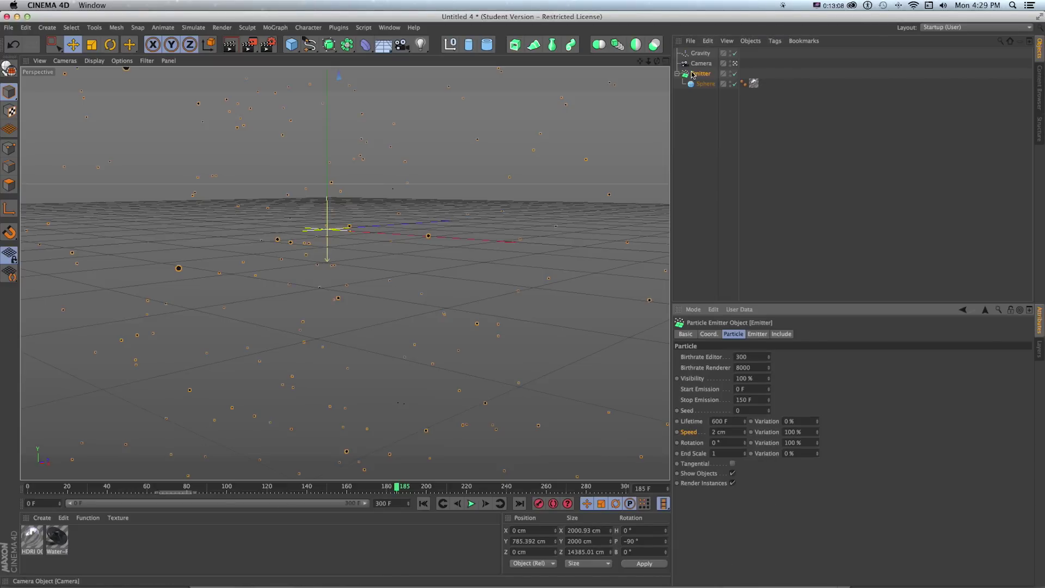
Step: Rotate the Gravity object to a pitch of 90° and play the animation from the start
left_click(700, 53)
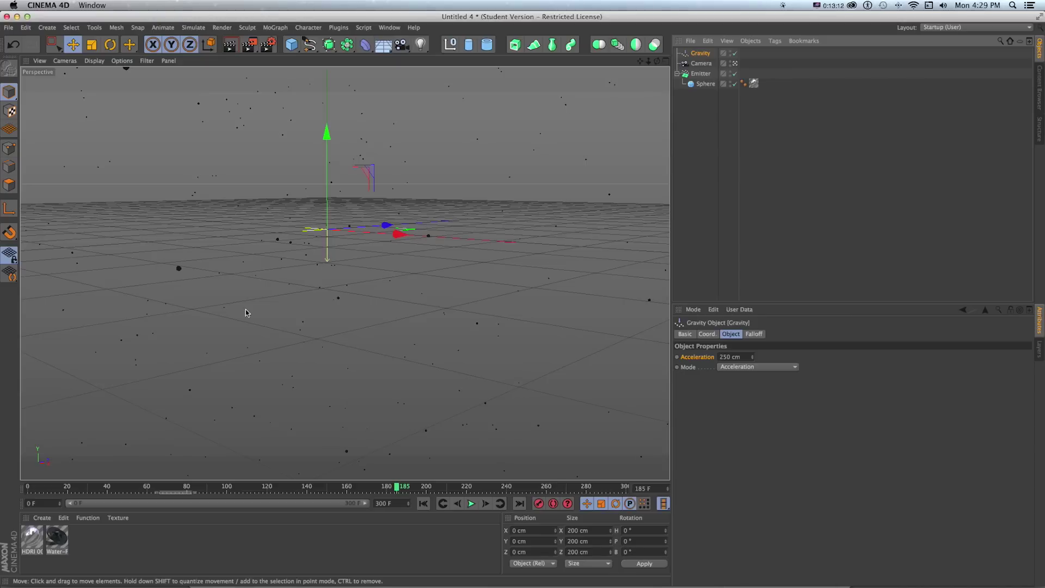
key("r")
left_click_drag(284, 199, 302, 323)
key("shift+f")
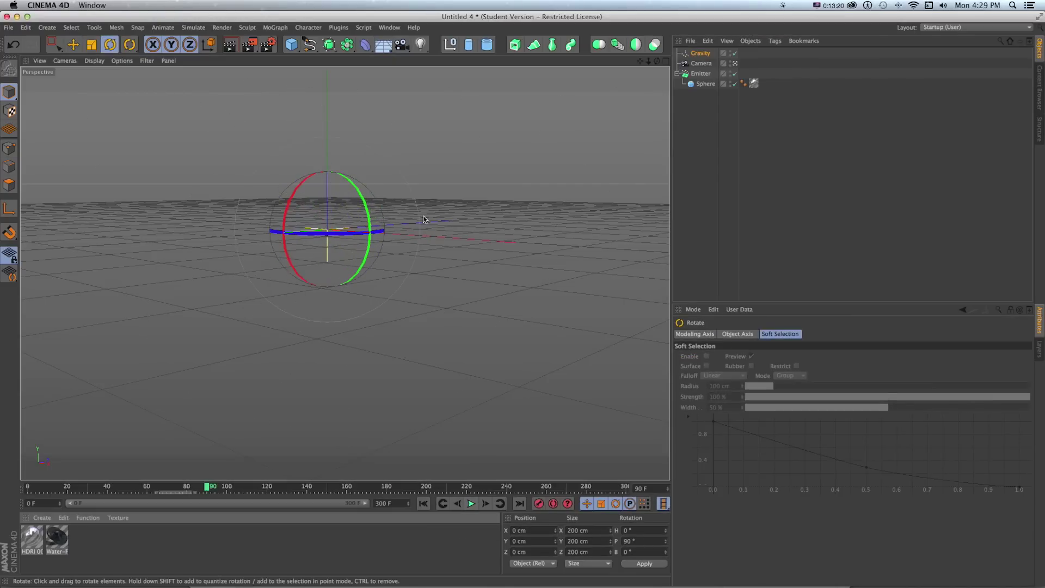
key("1")
left_click_drag(425, 211, 323, 297)
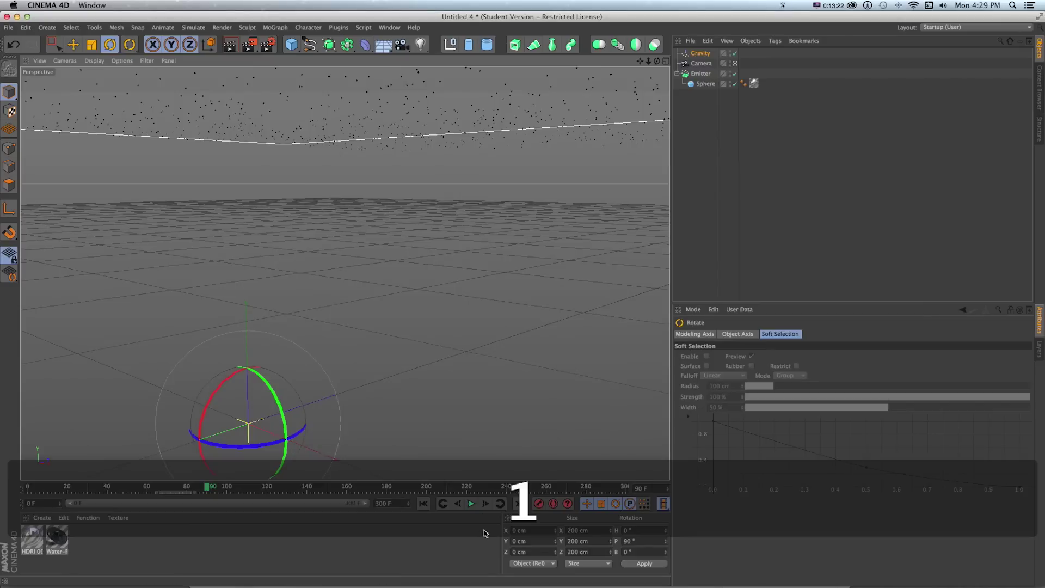
left_click(471, 503)
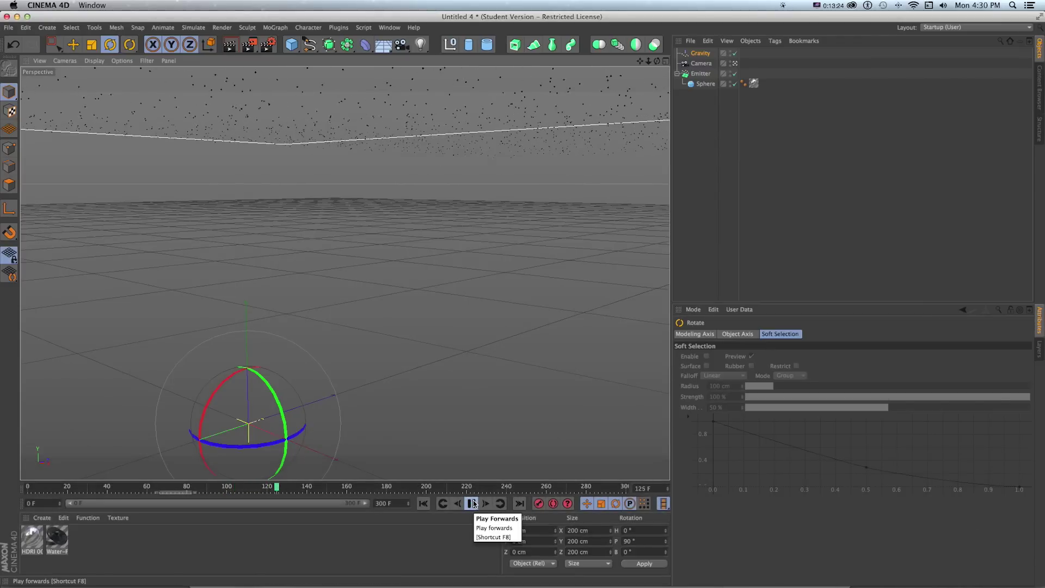
left_click(472, 504)
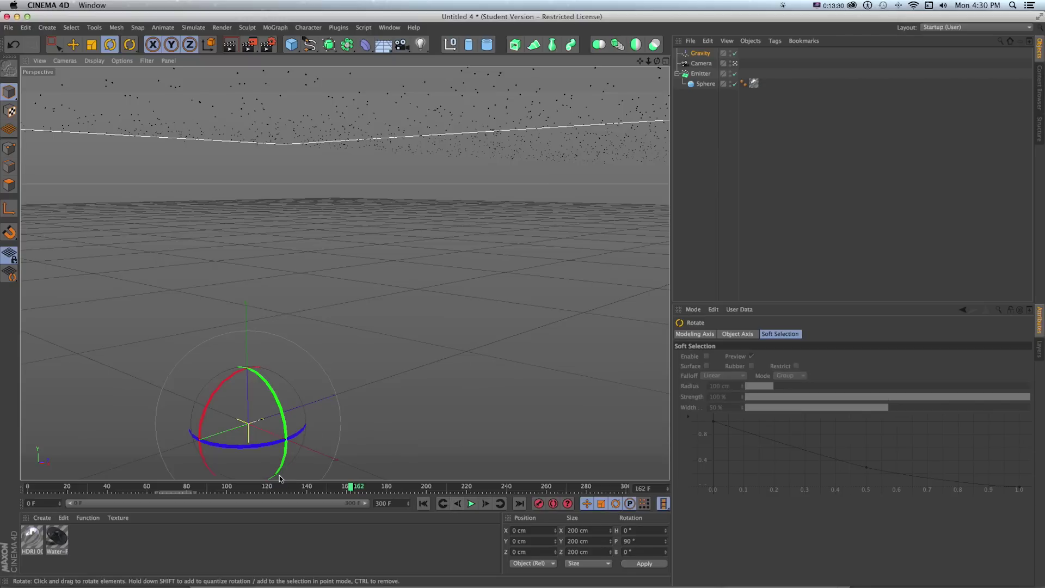
Step: Try a further rotation of the Gravity object with a playback, and undo it
left_click_drag(211, 409, 234, 362)
left_click(471, 504)
left_click(471, 503)
key("super+z")
key("shift+f")
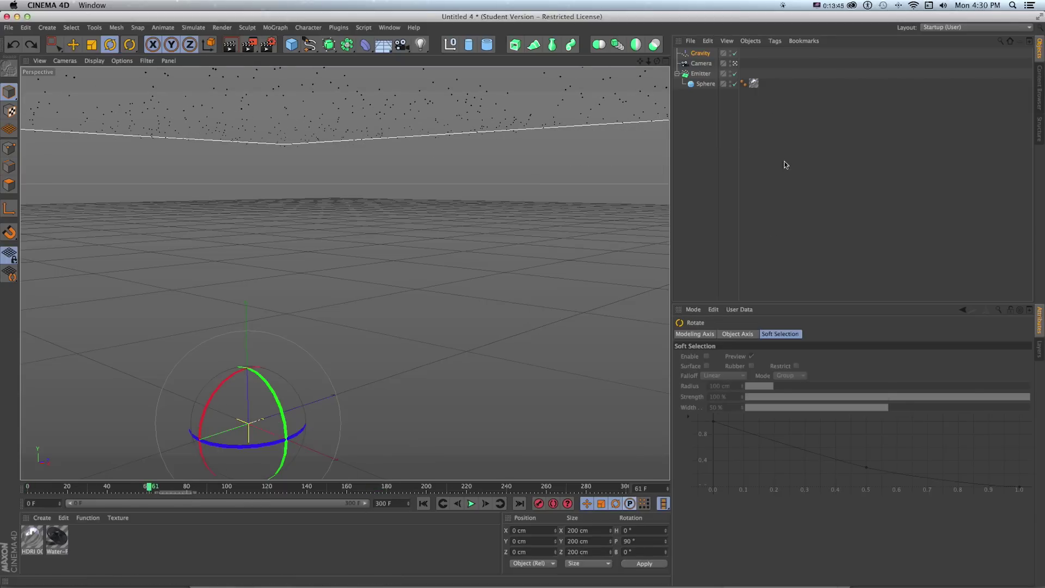
Step: Keyframe the Gravity object's pitch at 90° on frame 61 and 0° on frame 100, and play the animation from the start
left_click(701, 52)
left_click(707, 334)
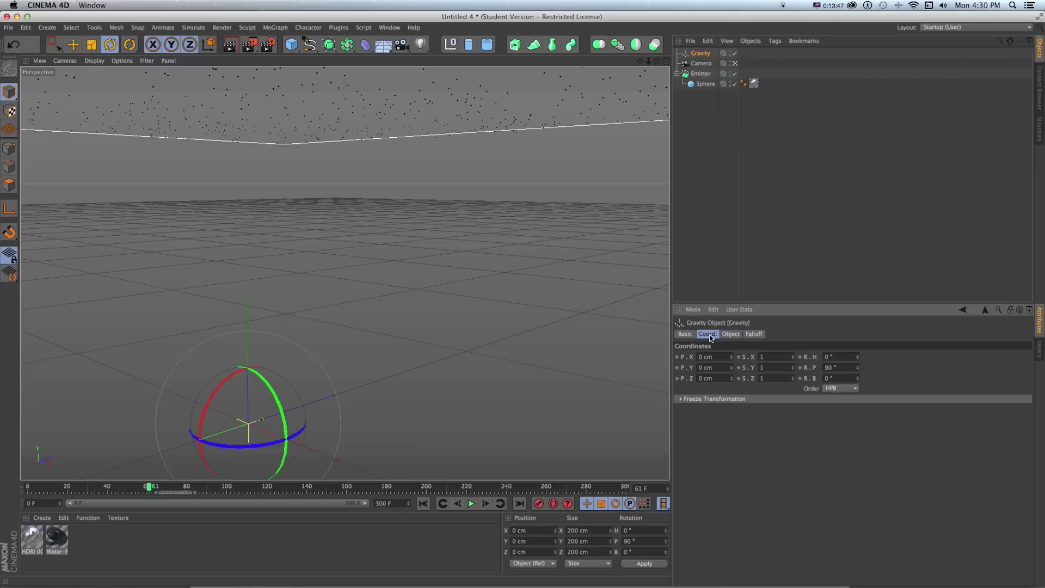
key("super+z")
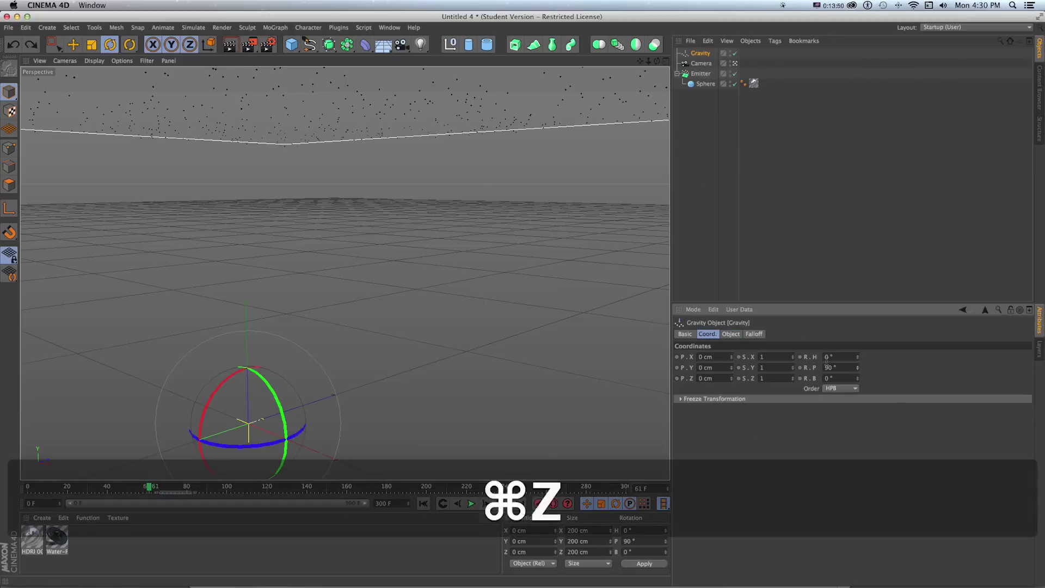
left_click(229, 487)
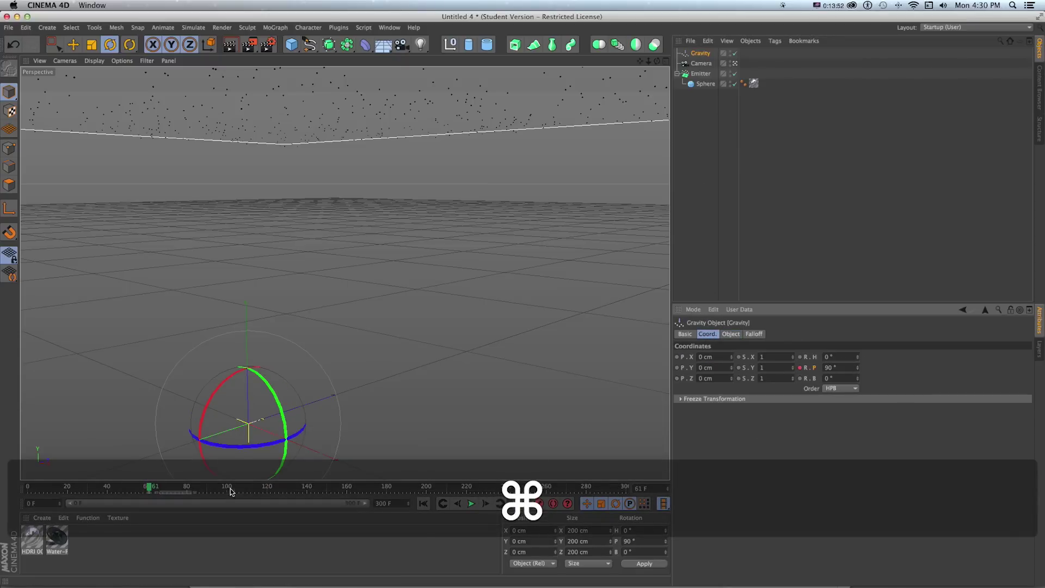
key("super+z")
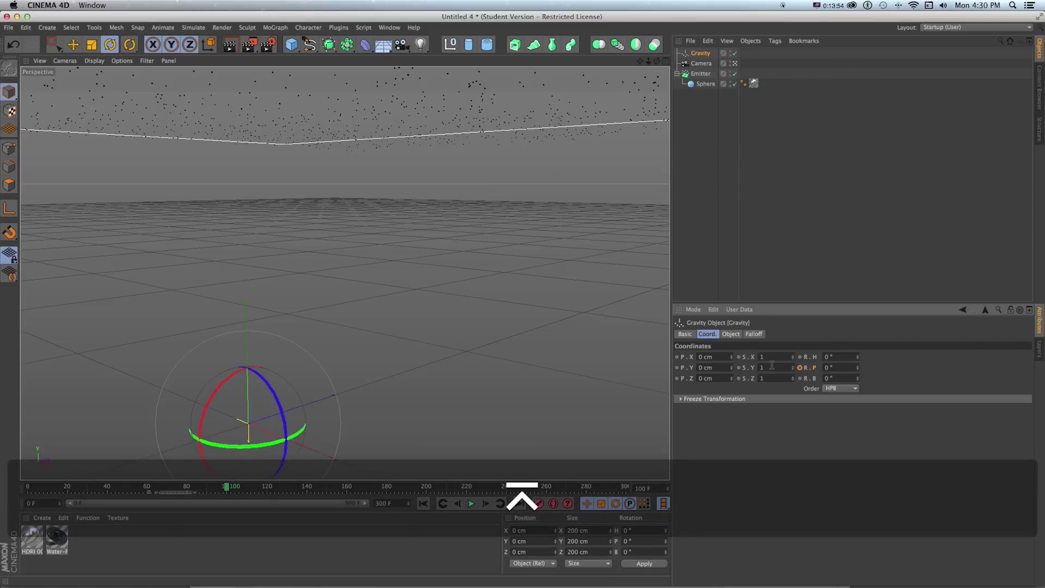
key("shift+f")
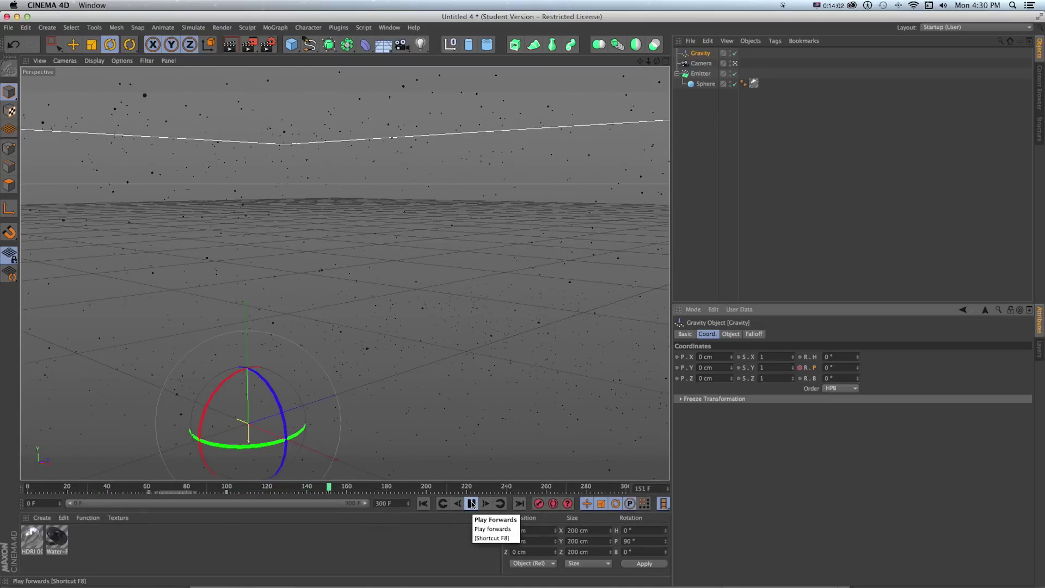
left_click(471, 504)
Step: Delete the animation track from the Gravity object's pitch and replay the animation from the start
left_click(154, 487)
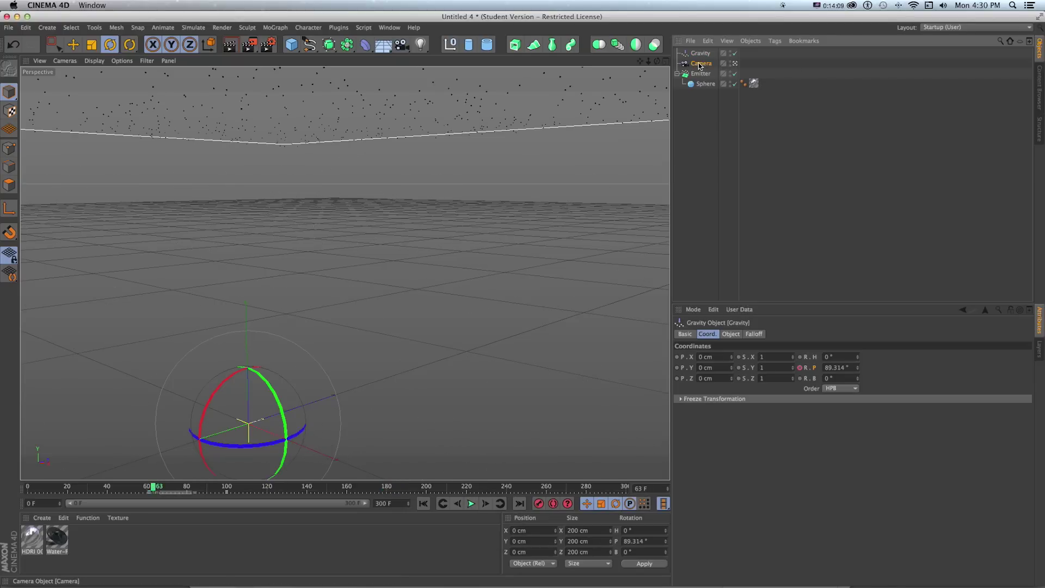
left_click(699, 63)
key("1")
left_click_drag(249, 422, 373, 322)
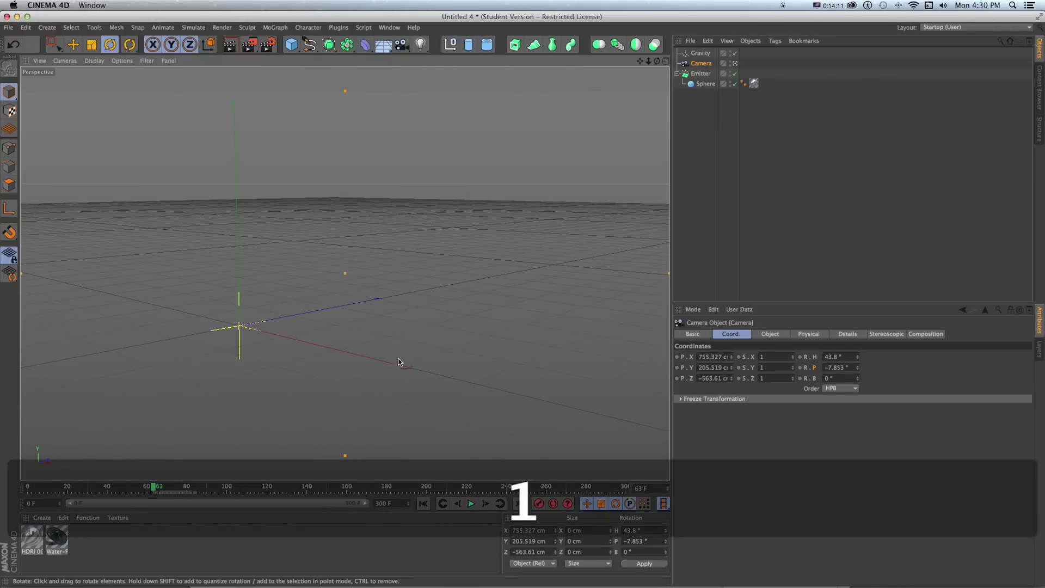
left_click(700, 53)
right_click(809, 369)
mouse_move(838, 369)
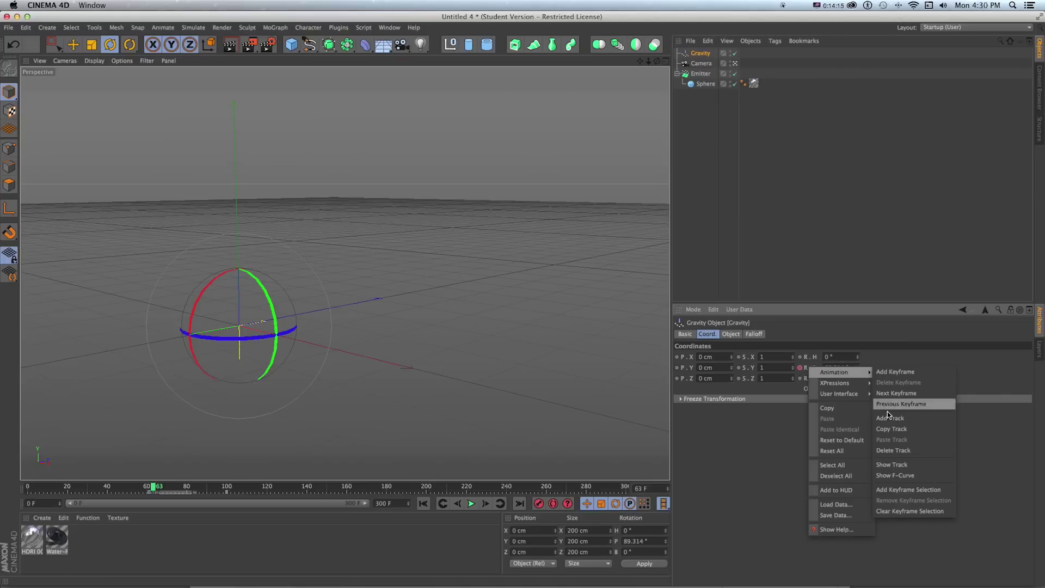
left_click(925, 450)
key("shift+f")
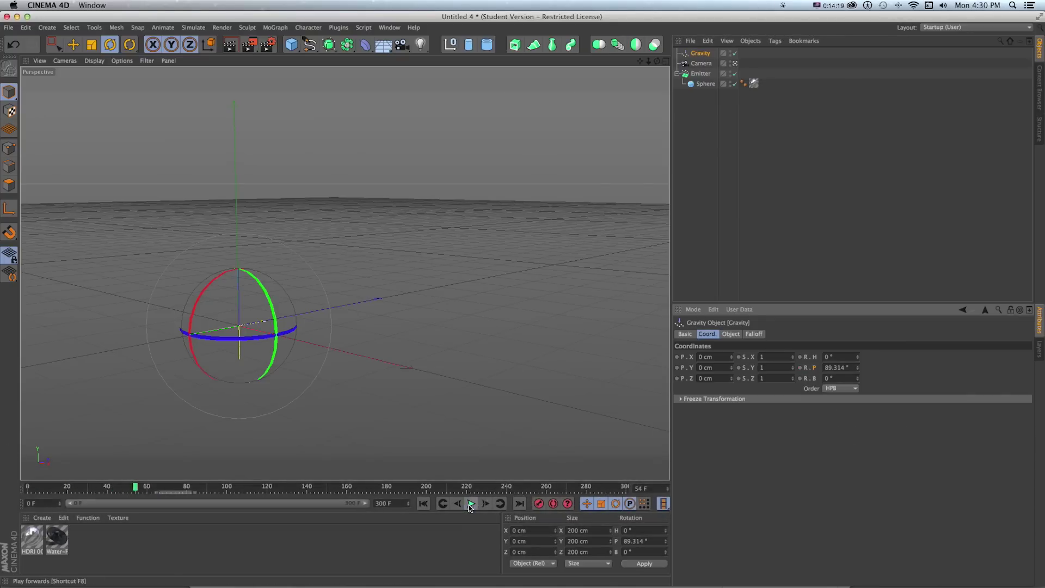
left_click(470, 504)
Step: Rotate the Gravity object back to a pitch of about -0.7° and play the animation from the start
key("r")
left_click_drag(190, 312, 256, 265)
key("shift+f")
left_click(471, 505)
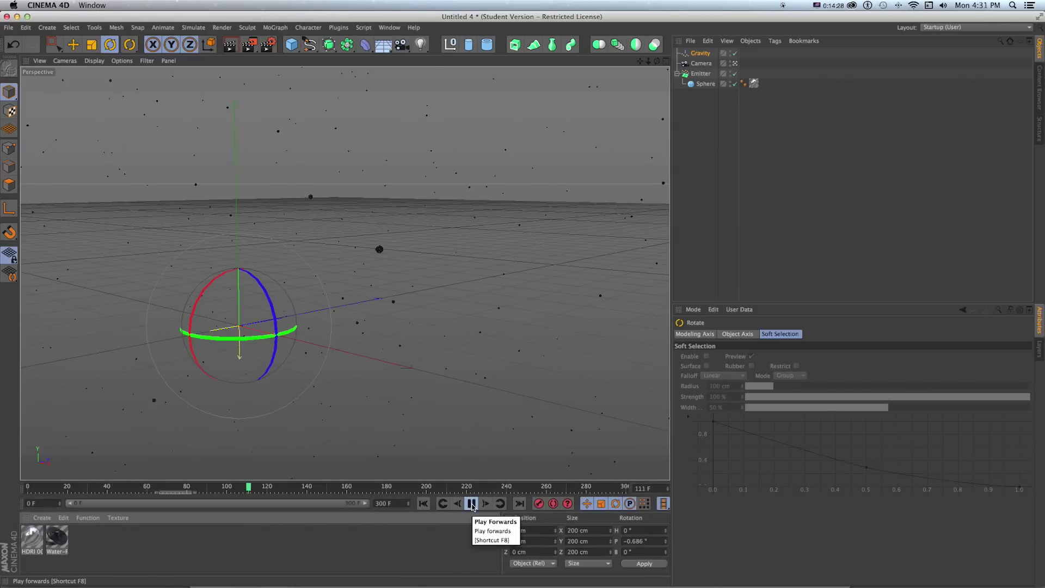
left_click(471, 504)
Step: Keyframe the Gravity object's Acceleration at 250 cm on frame 60
left_click(702, 53)
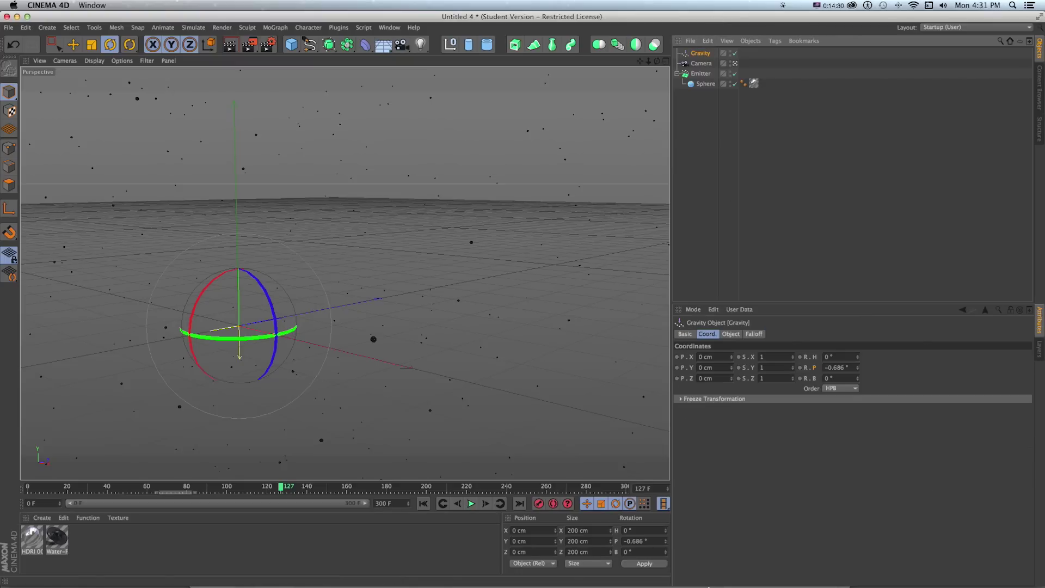
left_click(731, 334)
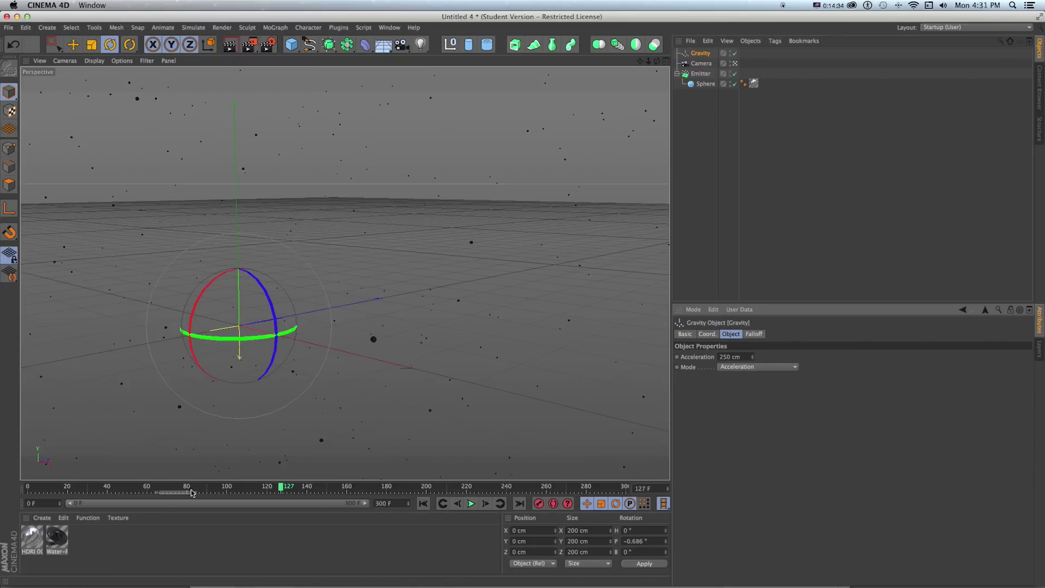
left_click_drag(189, 489, 146, 488)
left_click(677, 357, "super")
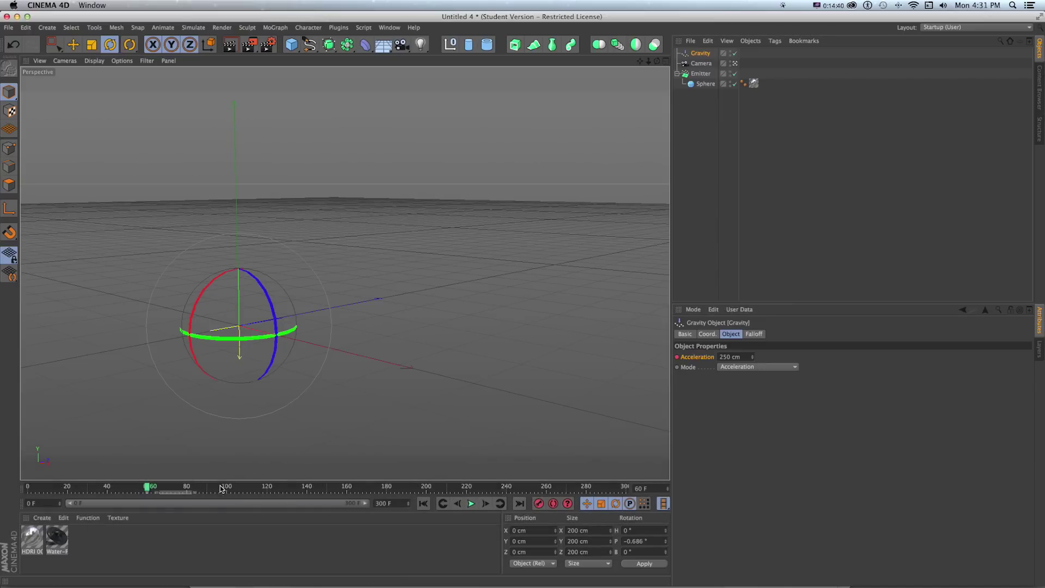
Step: Keyframe the Gravity object's Acceleration at -200 cm on frame 99 and play the animation from the start
left_click(226, 488)
left_click(745, 356)
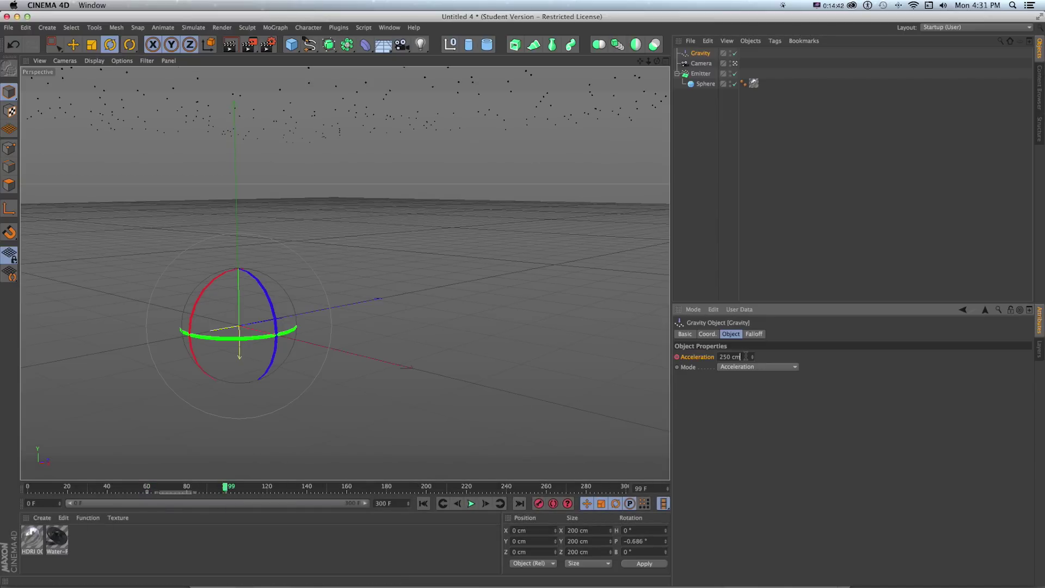
type("-200")
key("Return")
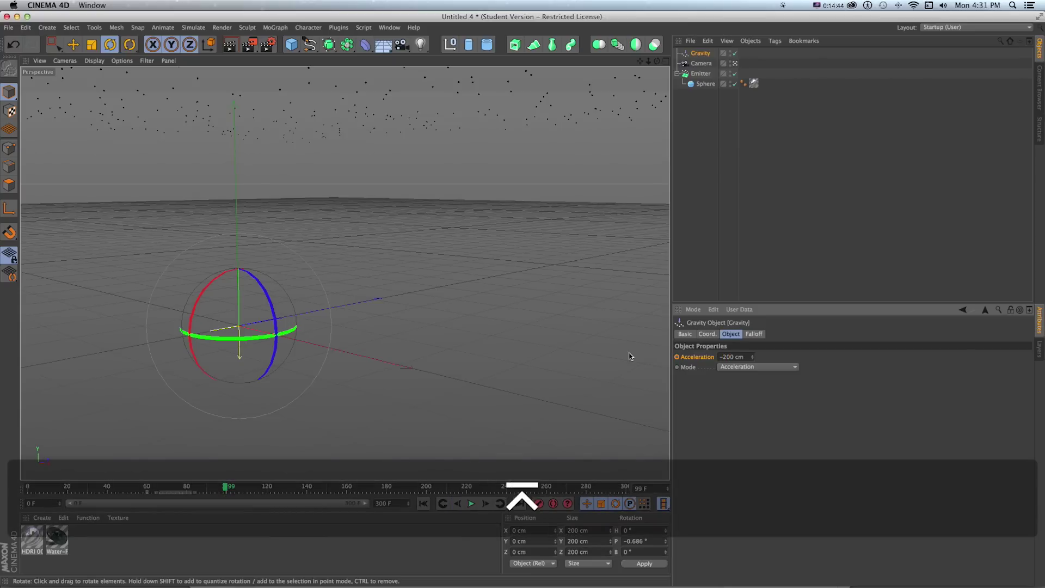
key("shift+f")
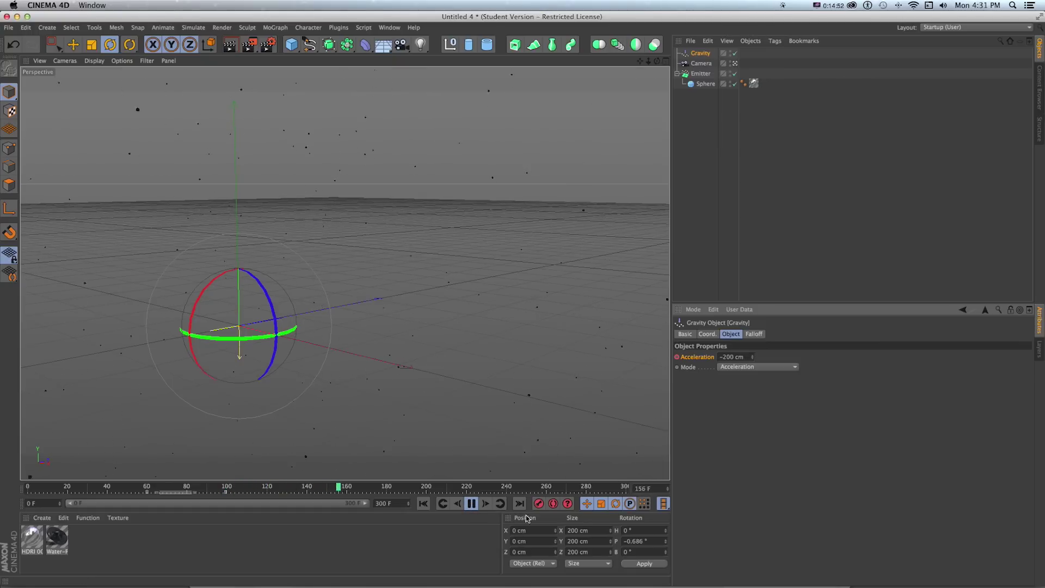
left_click(471, 504)
Step: Move the -200 cm Acceleration keyframe to frame 204 and replay the animation from the start
left_click(225, 492)
left_click_drag(225, 492, 306, 493)
key("shift+f")
left_click(471, 503)
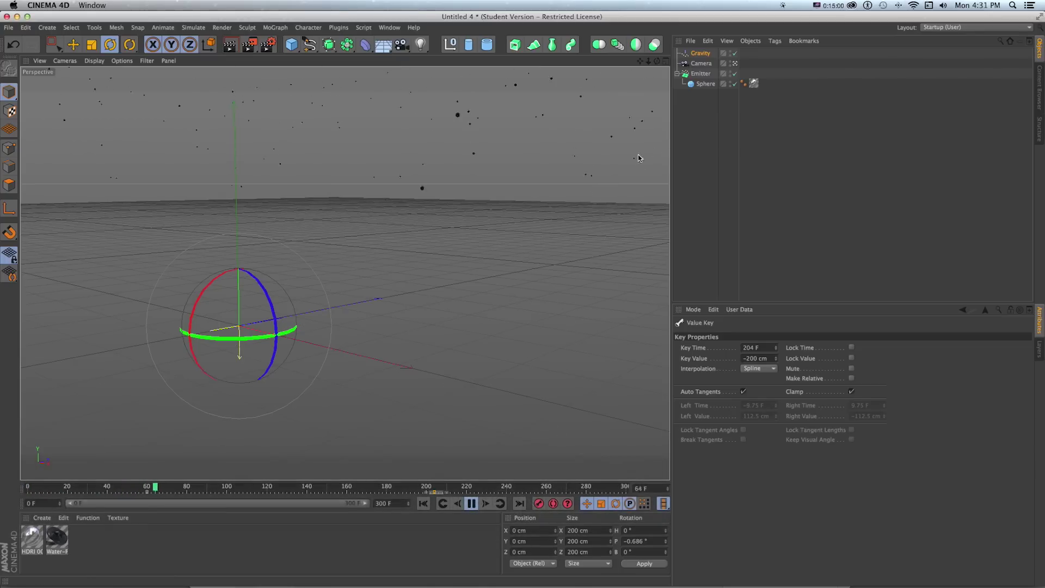
left_click(472, 503)
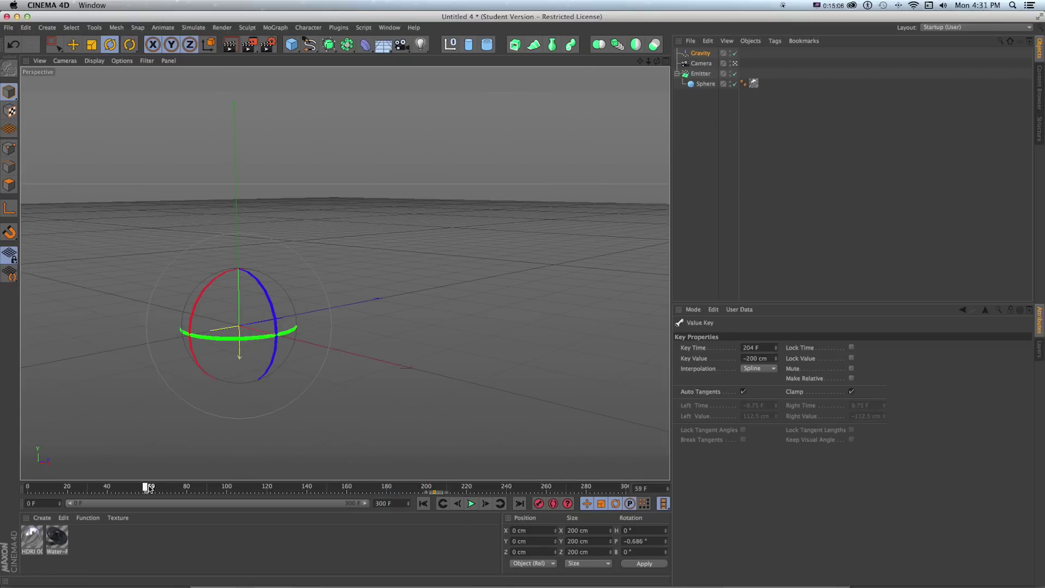
Step: Select the Camera, play the animation from the start to frame 147 and keyframe the camera's position and rotation there
left_click_drag(146, 488, 305, 486)
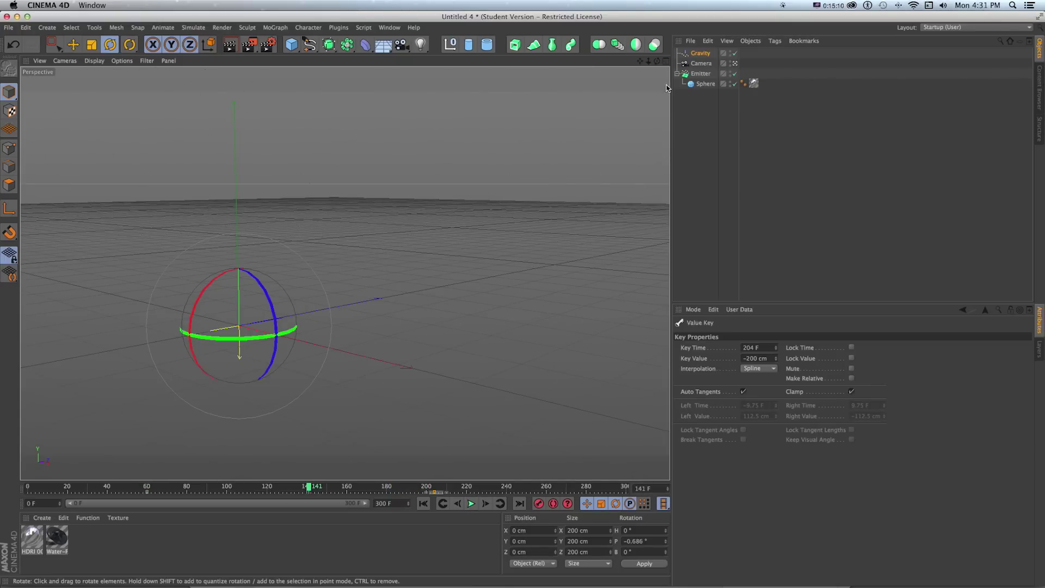
left_click(700, 63)
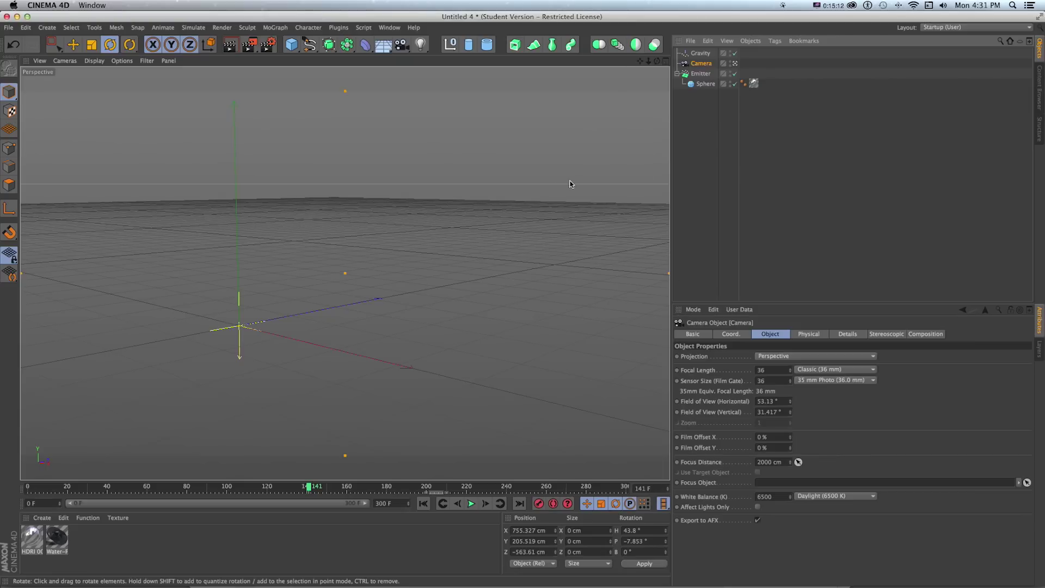
key("shift+d")
left_click(470, 503)
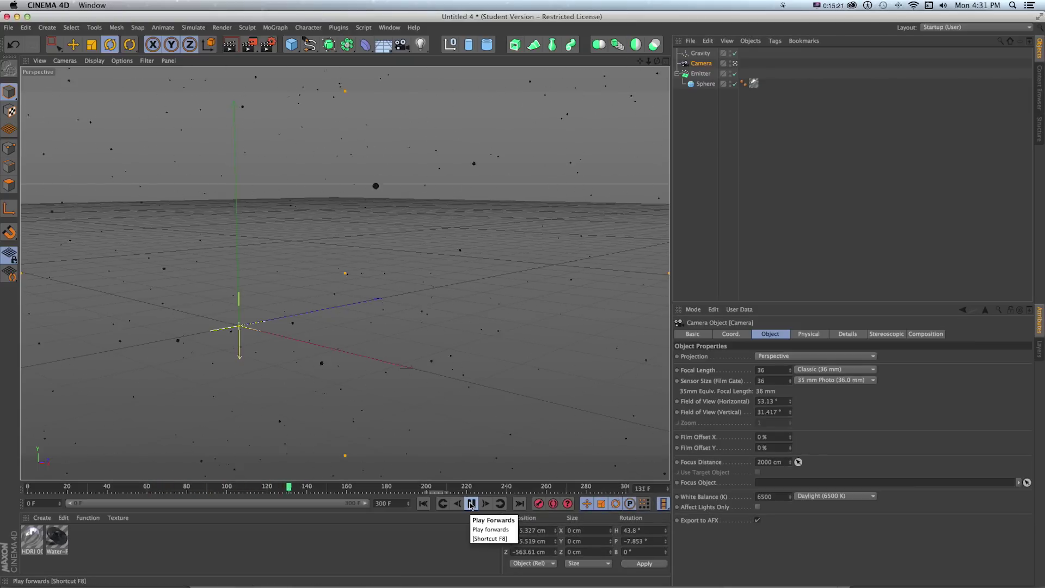
left_click(471, 503)
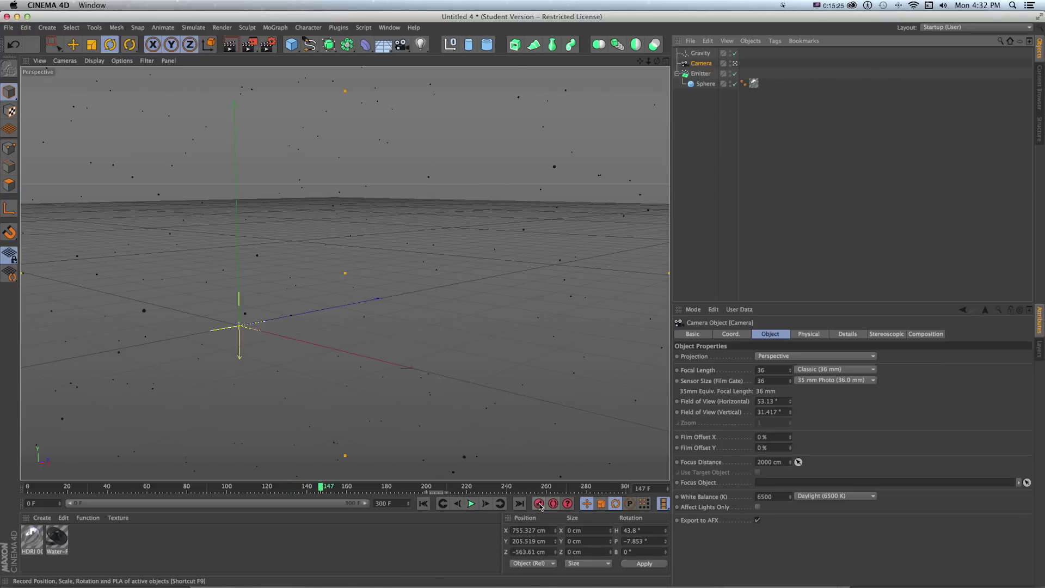
Step: Keyframe the Camera on frame 198 at about X 38, Y 139, Z 21 cm with heading 53.6° and pitch -3.9°, and play the move
left_click(425, 487)
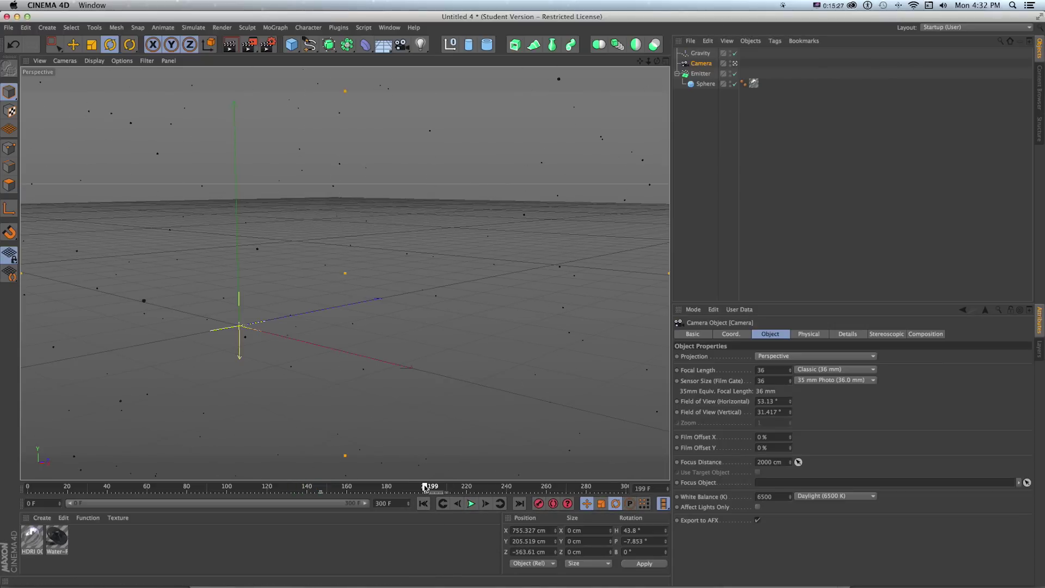
key("1")
left_click_drag(385, 177, 395, 308)
key("1")
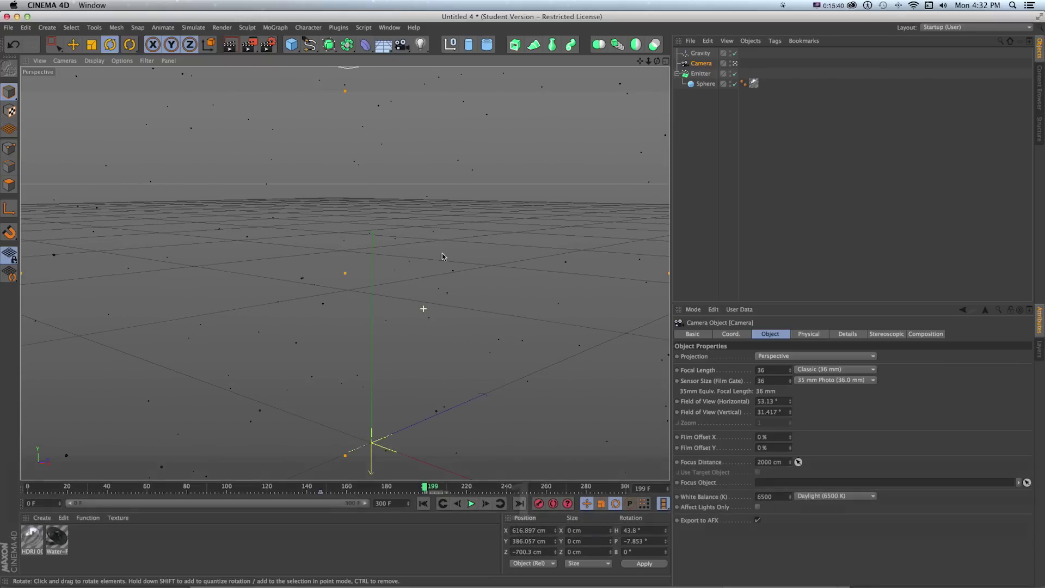
key("1")
key("1")
left_click_drag(419, 217, 420, 270)
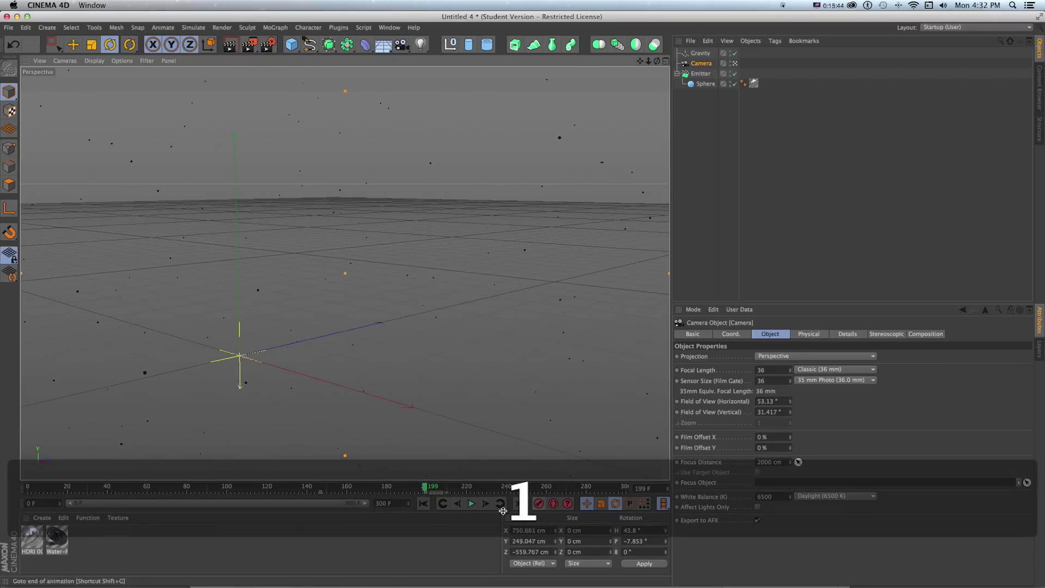
left_click(472, 504)
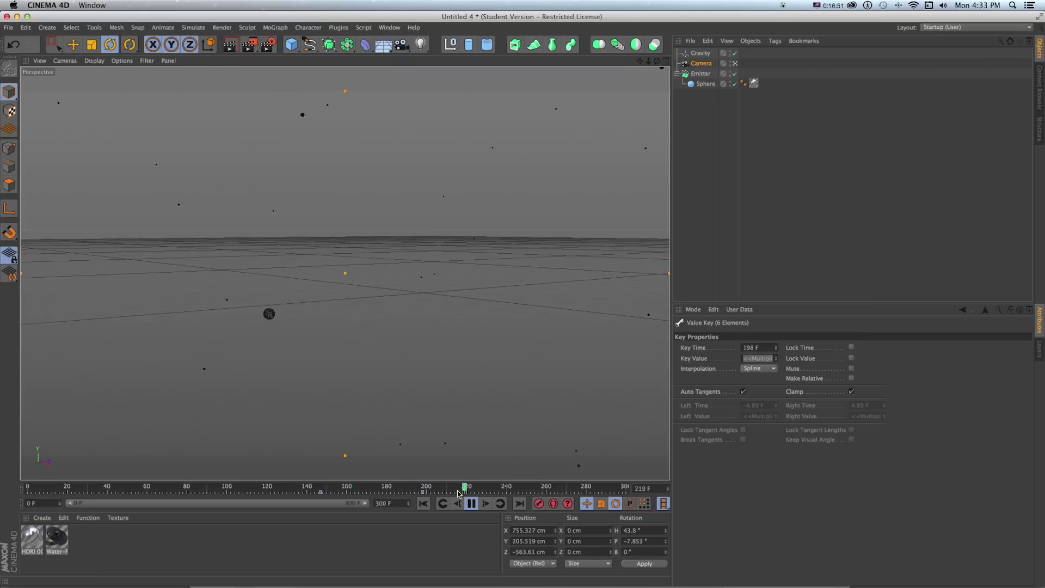
left_click(471, 503)
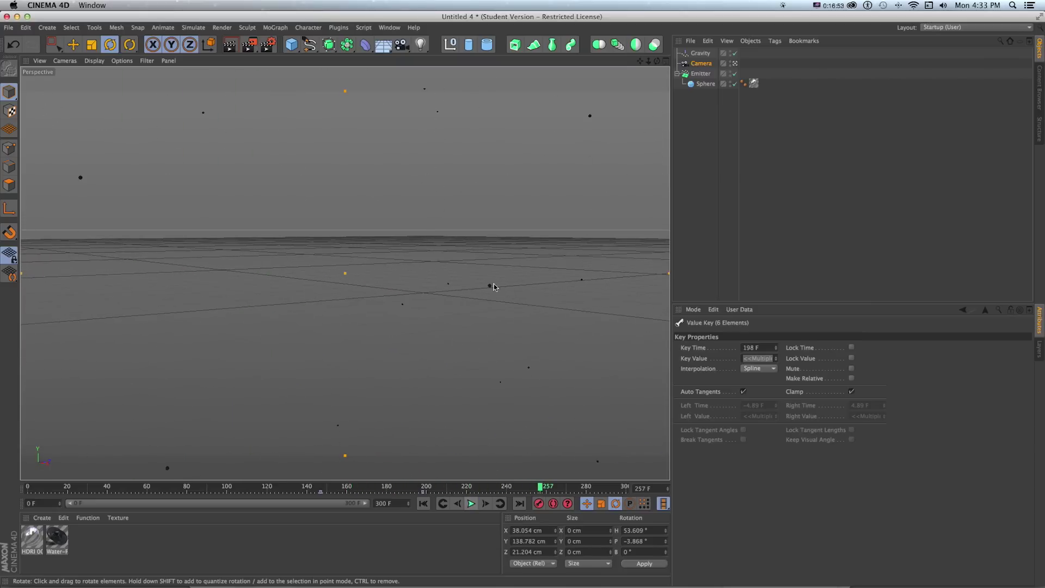
Step: Scrub through the camera move and replay the animation from the start to frame 104
left_click_drag(321, 487, 305, 487)
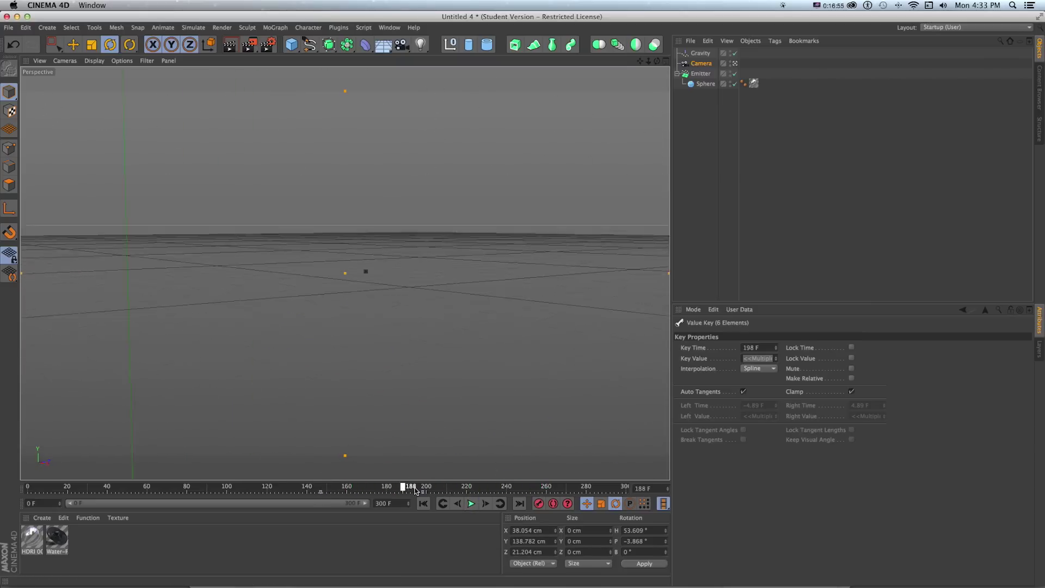
left_click(193, 27)
left_click(222, 27)
left_click(193, 28)
left_click(191, 17)
key("shift+d")
key("shift+f")
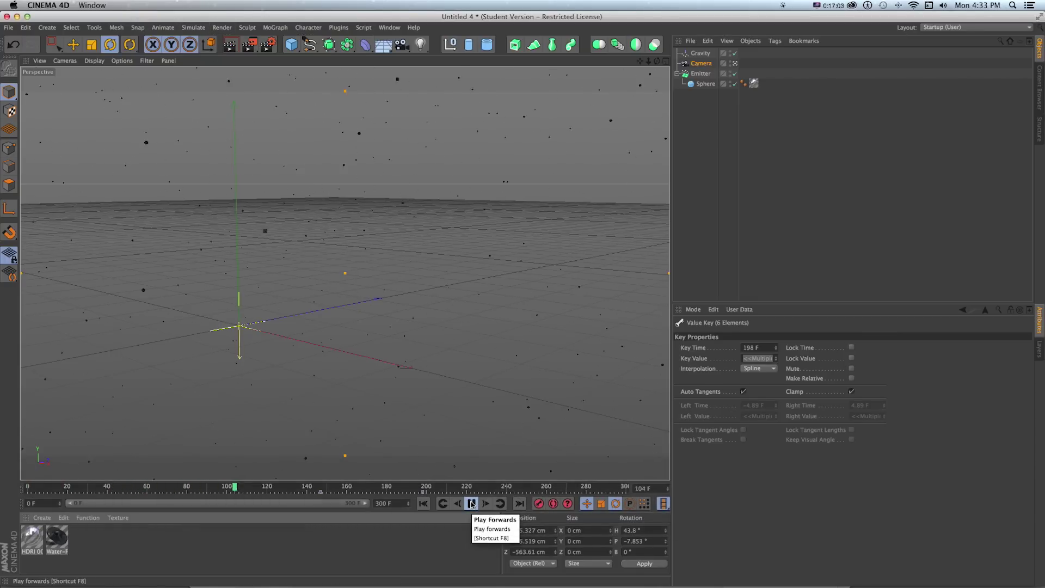
left_click(471, 504)
Step: Add an Attractor particle modifier, preview its effect and place it at about X 330, Y 177, Z -206 cm
left_click(222, 27)
mouse_move(207, 68)
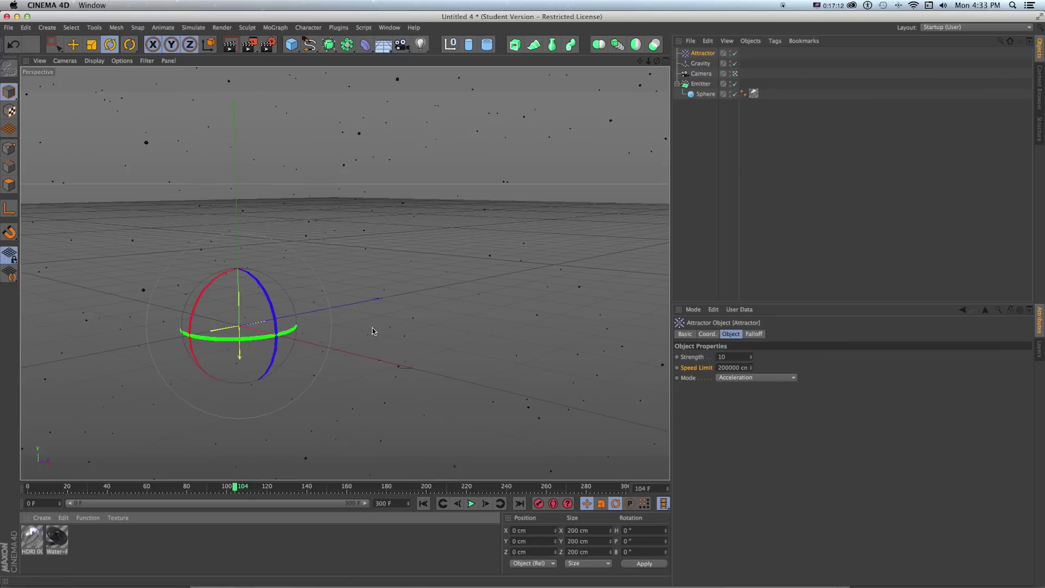
key("super+z")
key("shift+f")
left_click(469, 504)
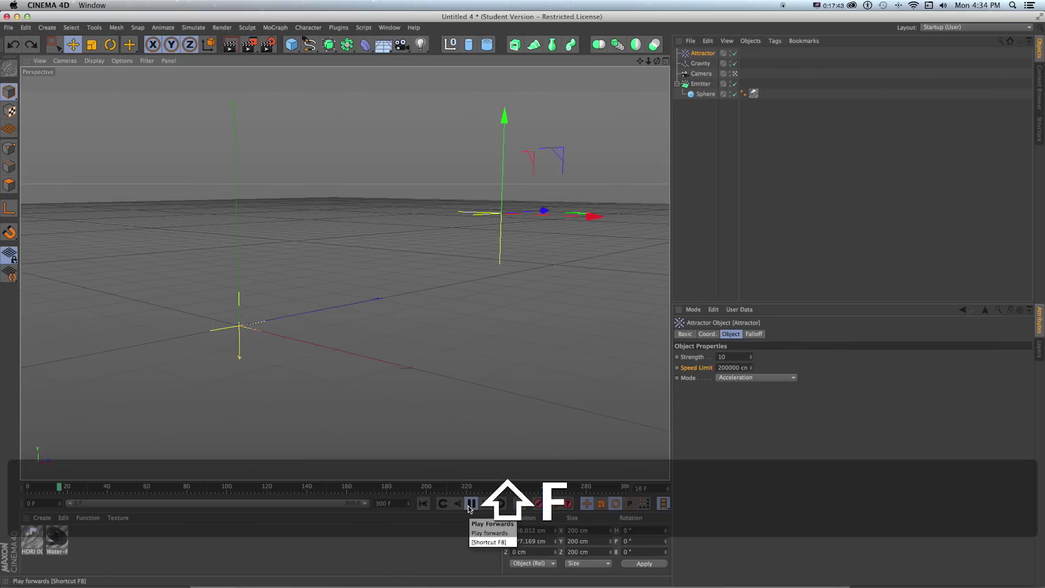
left_click(470, 504)
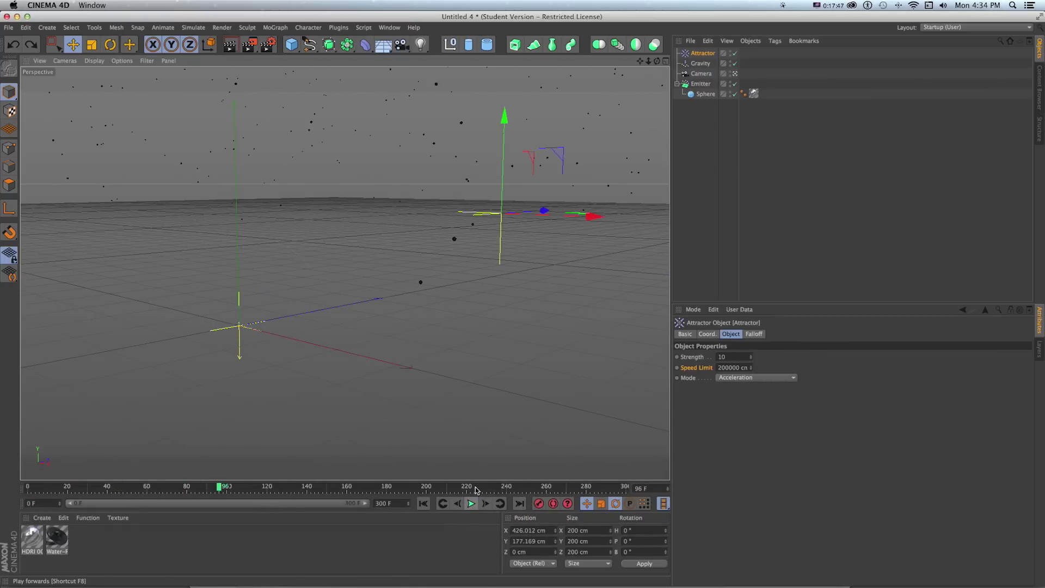
left_click_drag(536, 213, 350, 226)
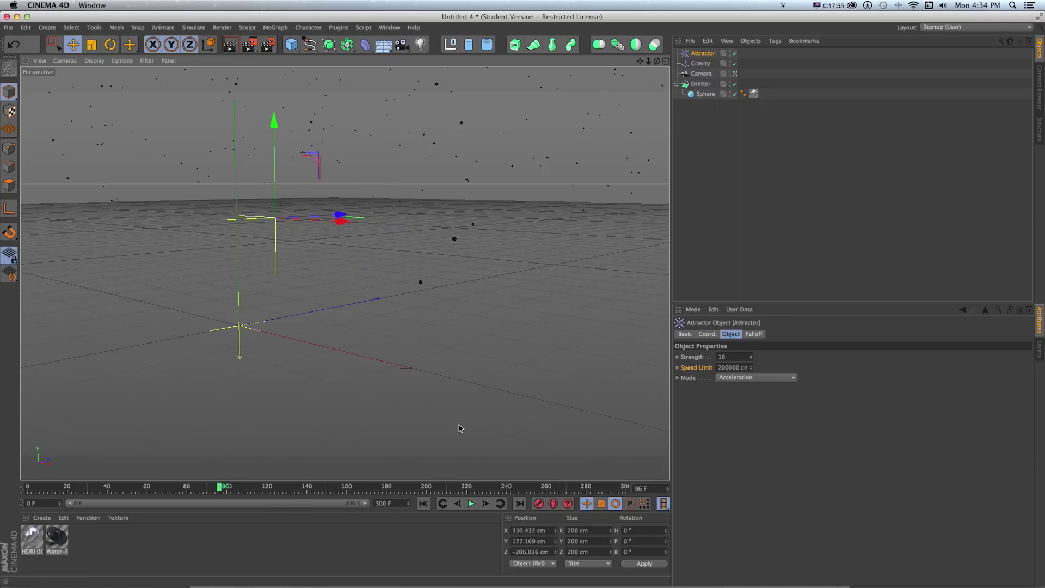
Step: Keyframe the Attractor's Strength at 10 on frame 96 and at 2000 on frame 134
left_click(676, 357, "super")
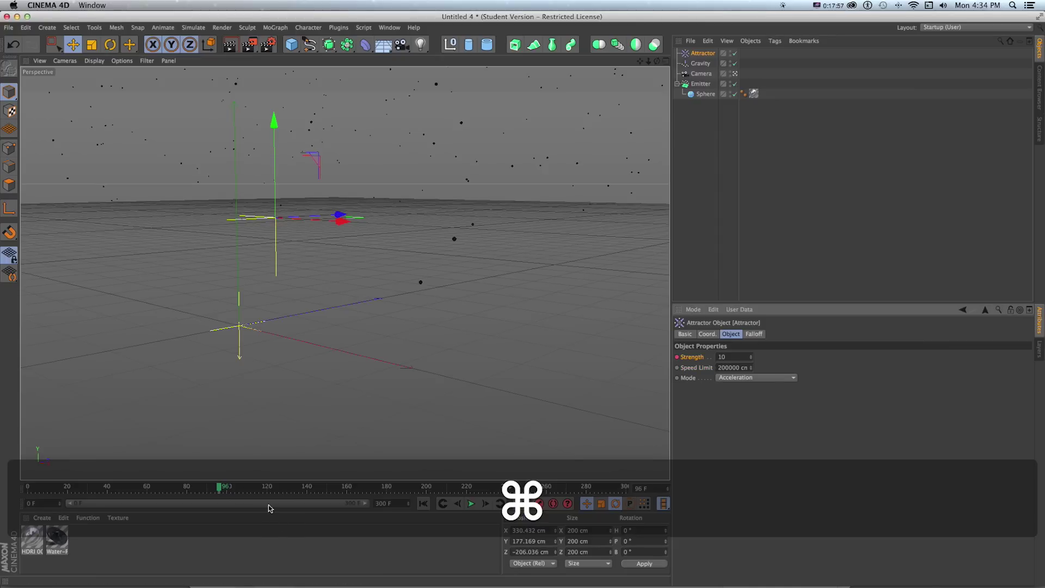
left_click_drag(225, 489, 288, 486)
left_click(726, 358)
type("20")
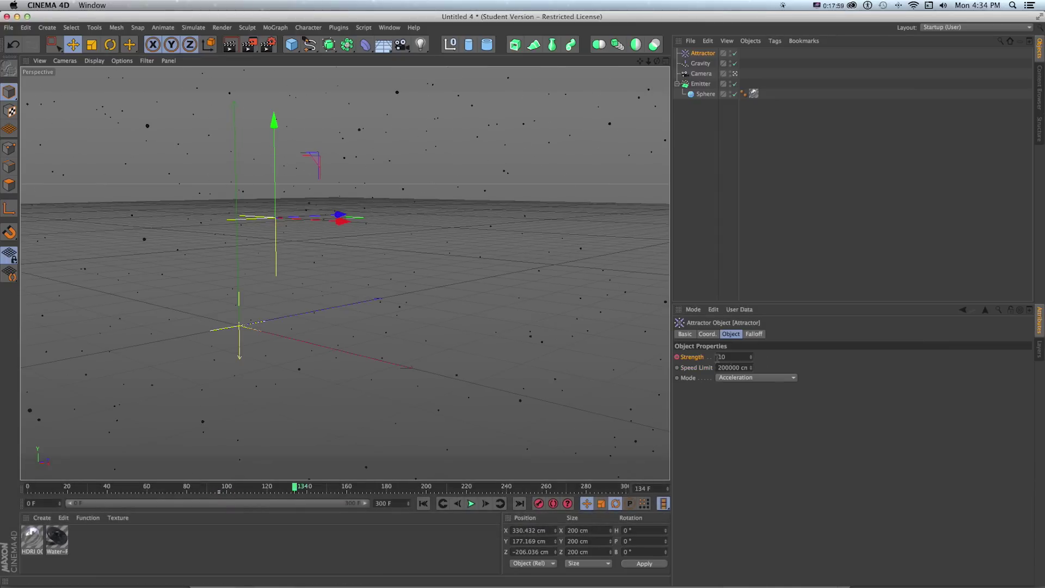
type("0")
key("KP_Enter")
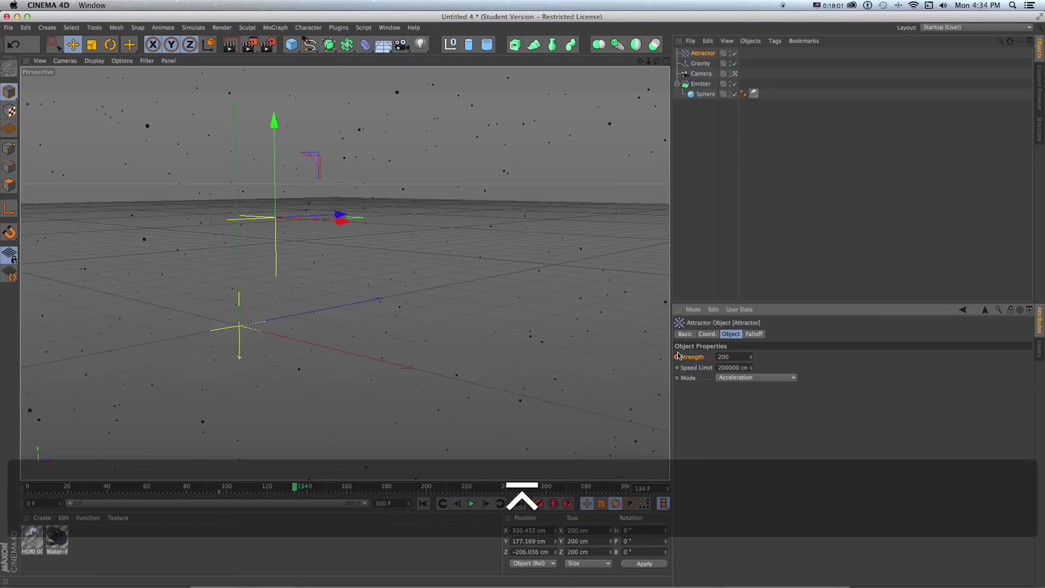
type("0")
key("KP_Enter")
left_click(676, 356, "super")
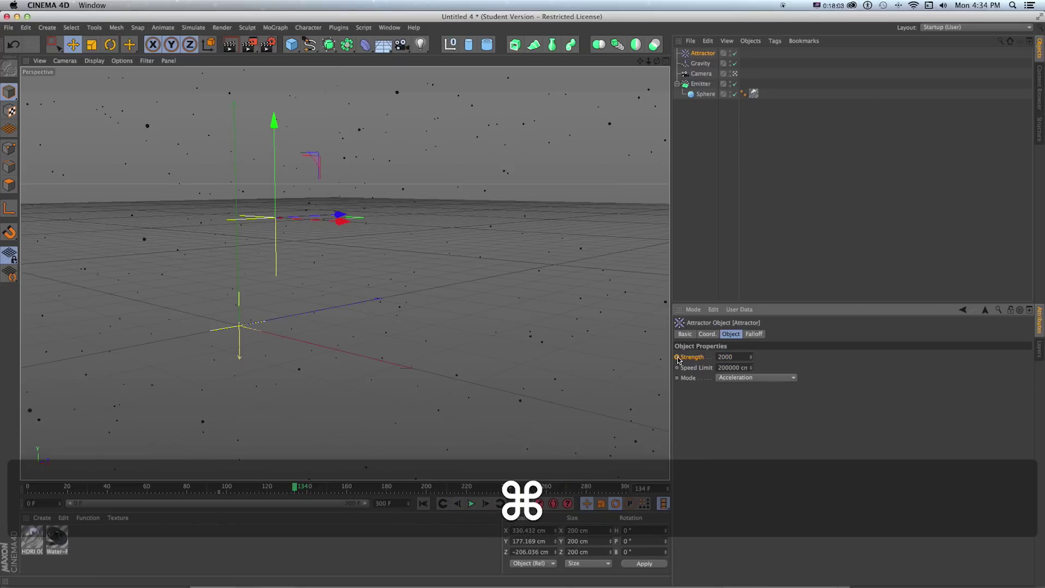
Step: Replay the animation from the start and scrub between the two Strength keyframes to check the Attractor's pull on the drops
key("shift+f")
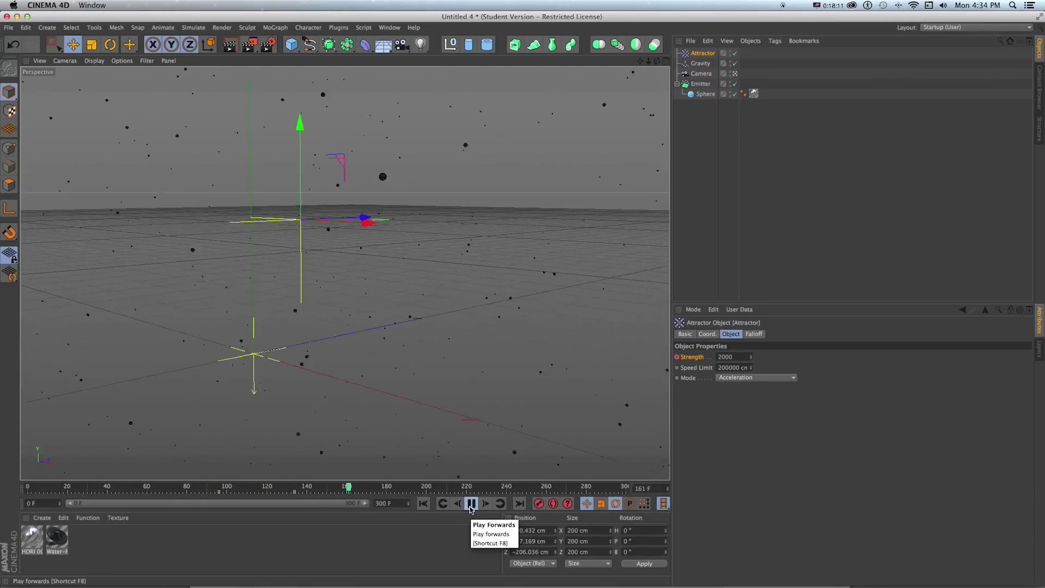
left_click(471, 504)
left_click(279, 486)
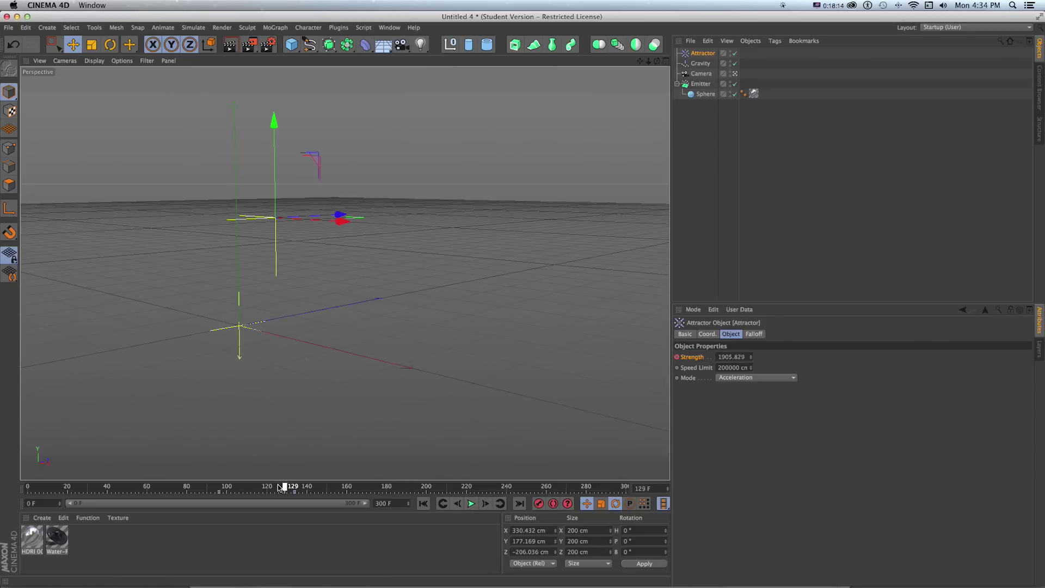
left_click_drag(296, 487, 217, 487)
key("shift+f")
left_click(471, 504)
left_click(471, 504)
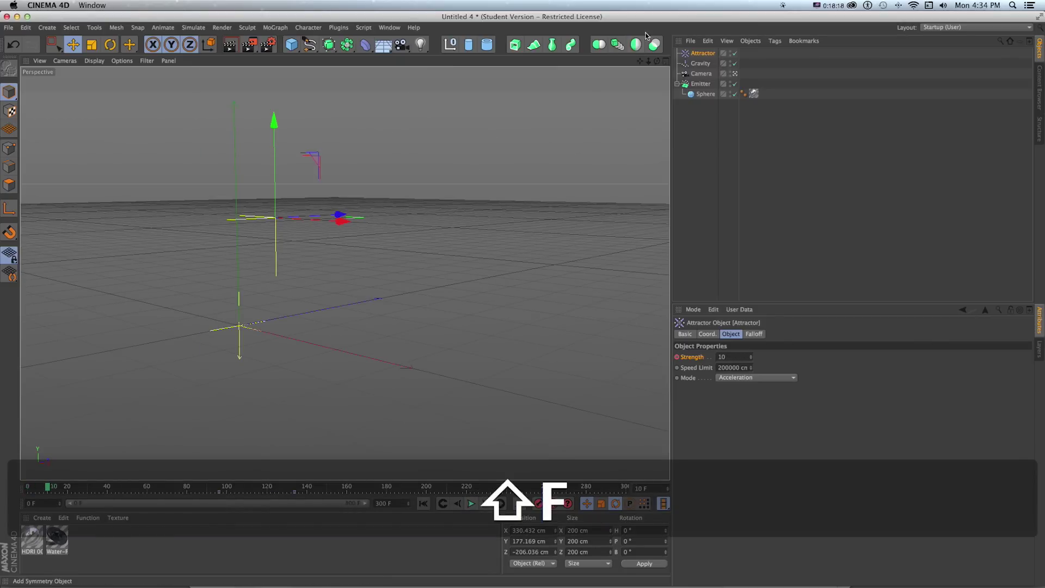
Step: Select the Emitter, play the animation from the start to frame 121 and render that frame to the Picture Viewer
left_click(699, 85)
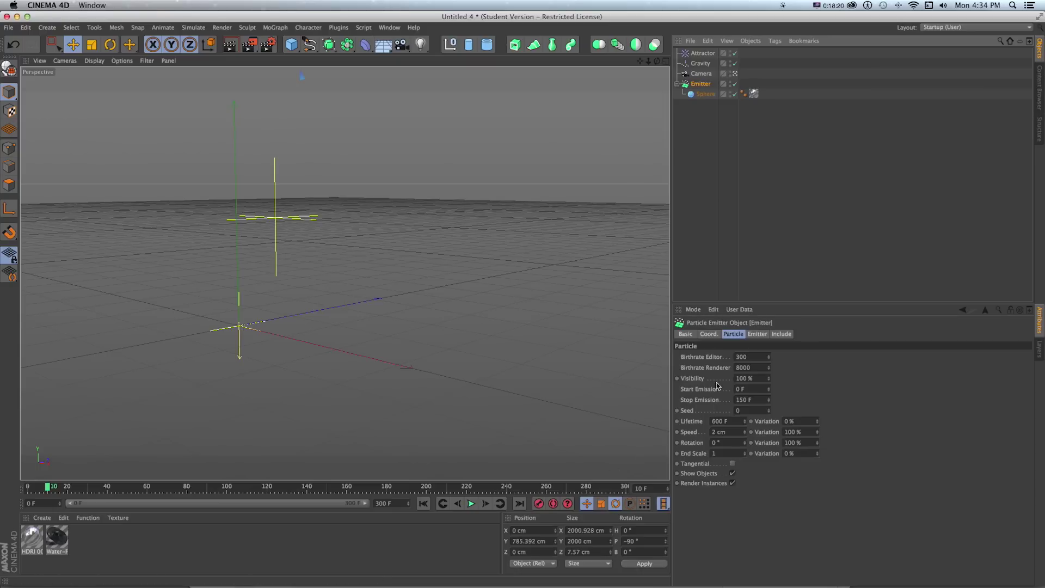
key("shift+f")
left_click(473, 504)
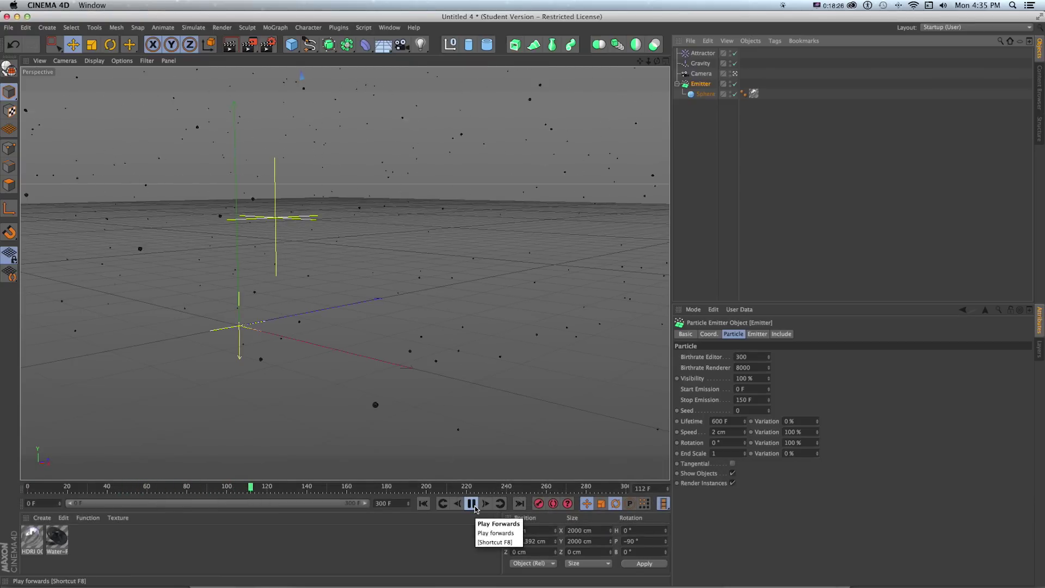
left_click(474, 508)
key("shift+r")
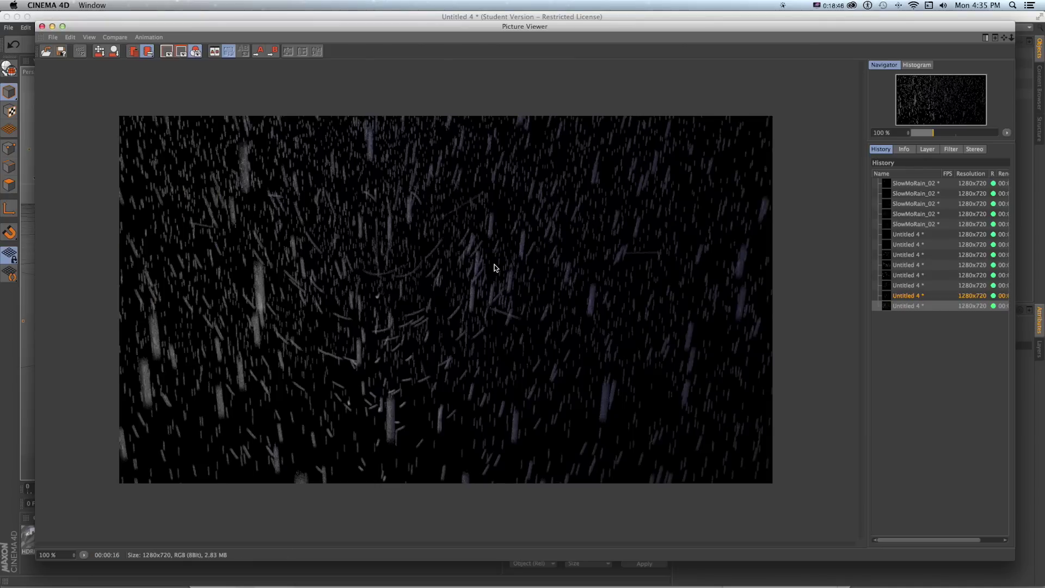
left_click_drag(435, 28, 419, 35)
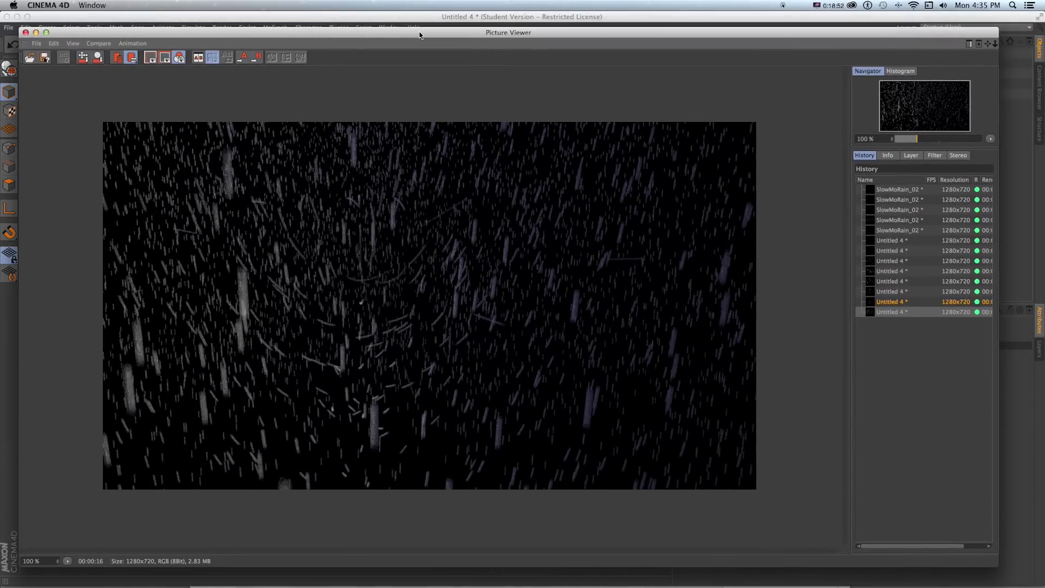
left_click_drag(419, 32, 871, 36)
left_click(326, 272)
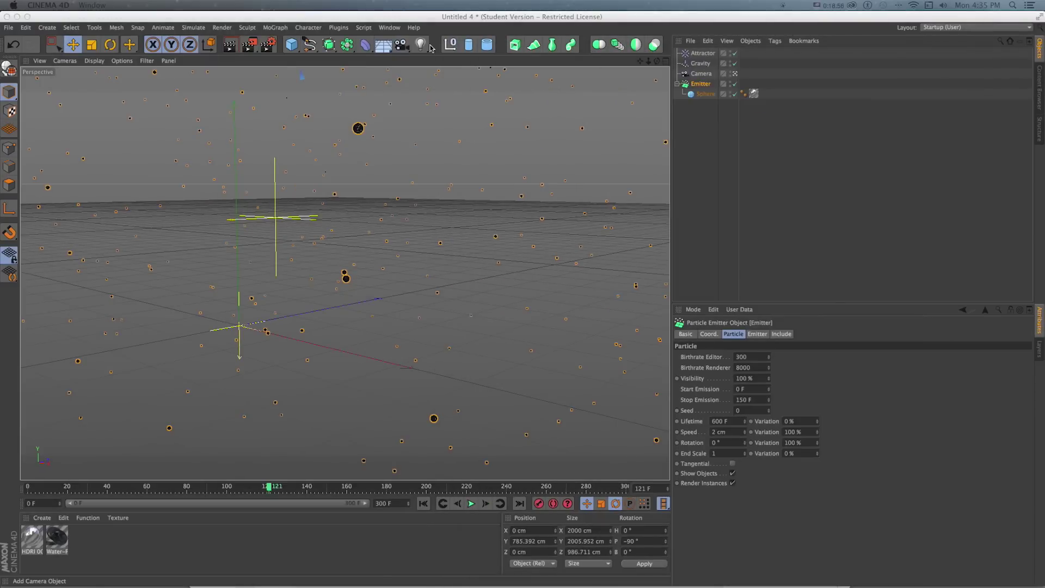
Step: Review the Emitter's particle settings on frame 117 and the list of available particle modifiers
left_click(660, 182)
left_click_drag(259, 487, 261, 487)
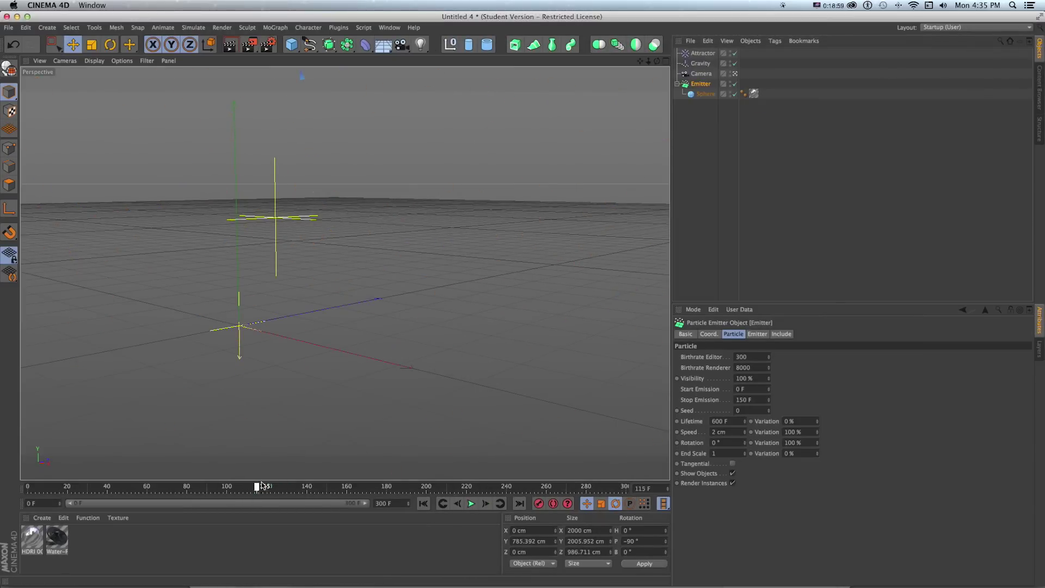
left_click(700, 176)
left_click(700, 84)
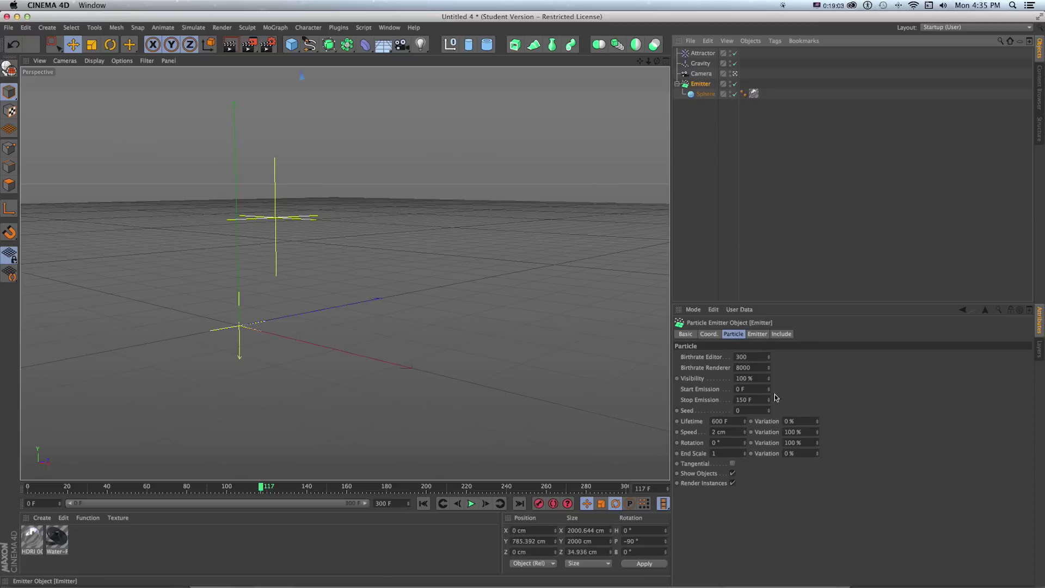
left_click(193, 27)
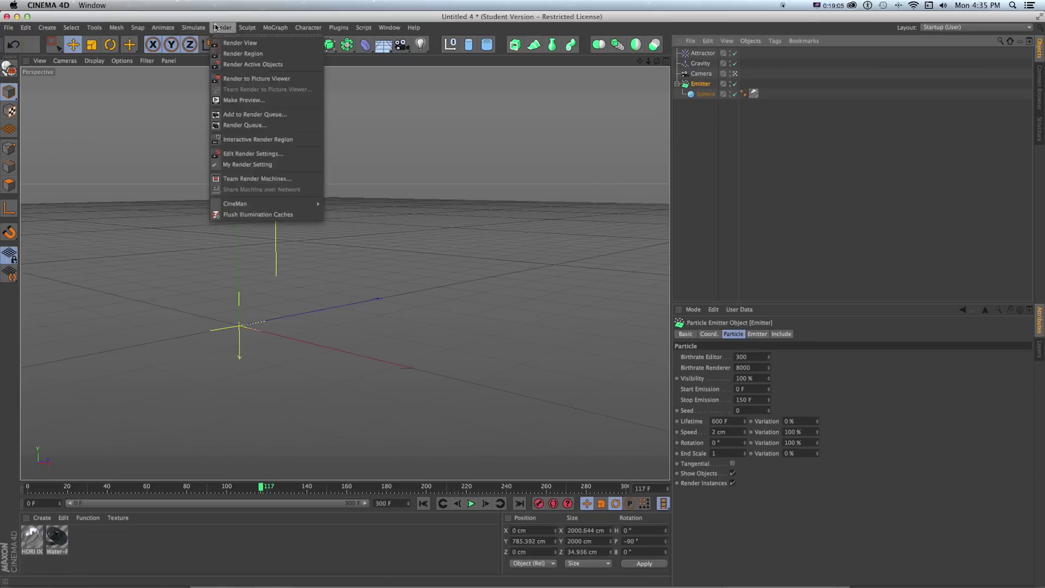
mouse_move(192, 68)
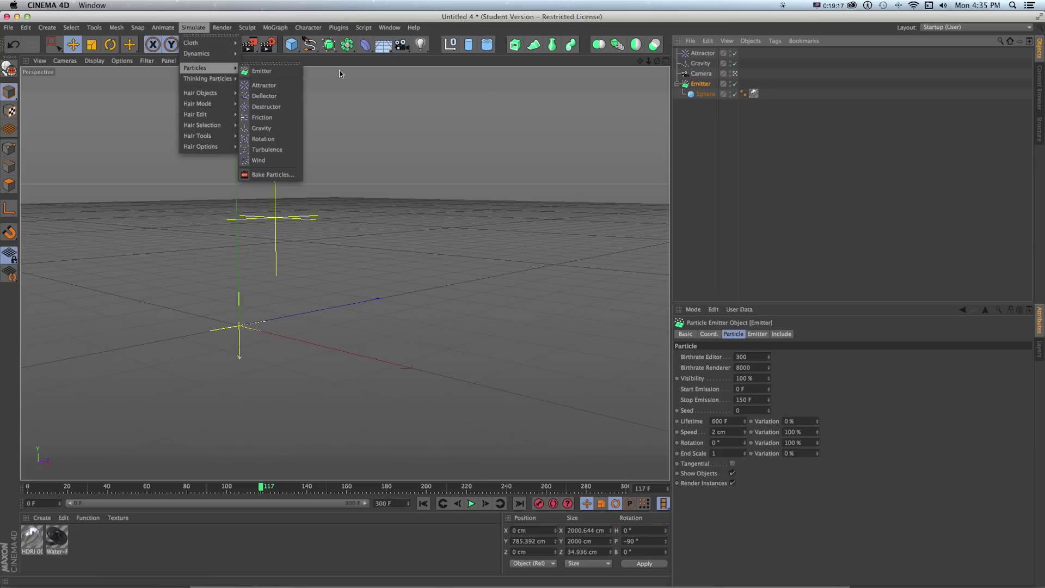
Step: Review the Physical renderer's motion blur and sampling options, and close the render settings
left_click(267, 44)
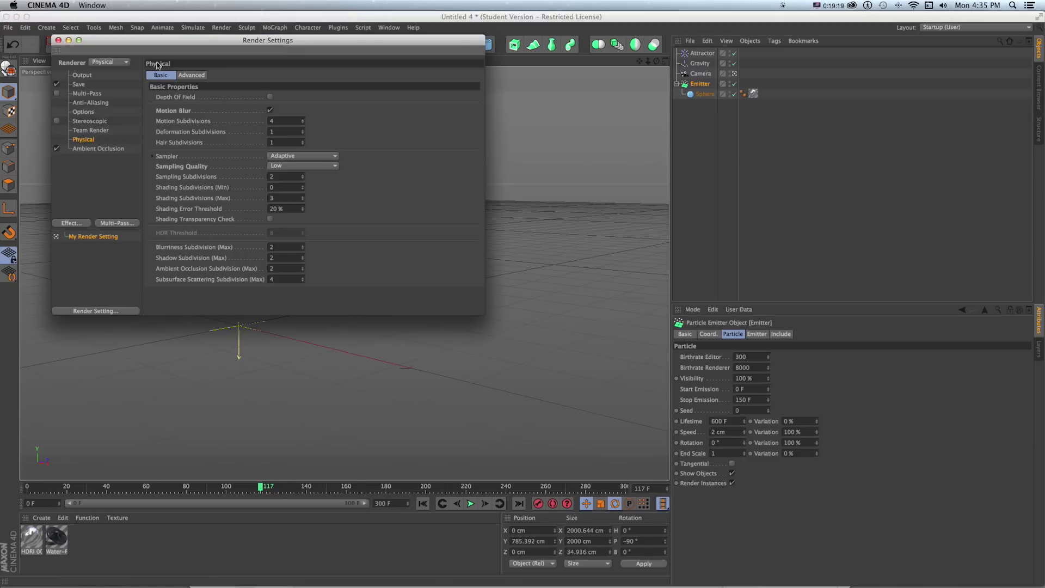
left_click_drag(76, 39, 168, 152)
left_click(157, 148)
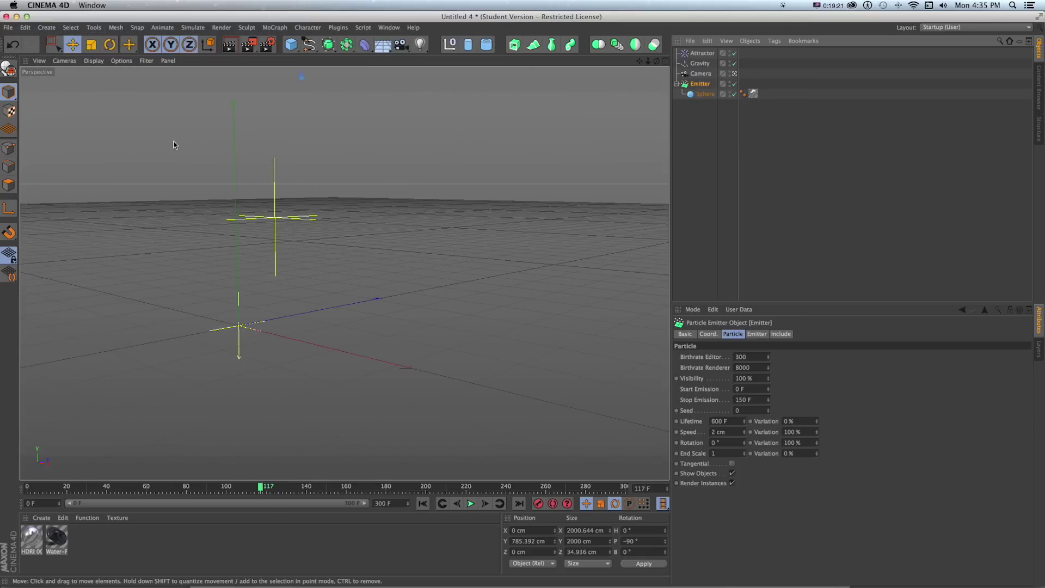
Step: Switch to QuickTime Player and play the finished clip SlowMoRain_01 (Converted).mov, pausing it near the two-second mark
key("super+Tab")
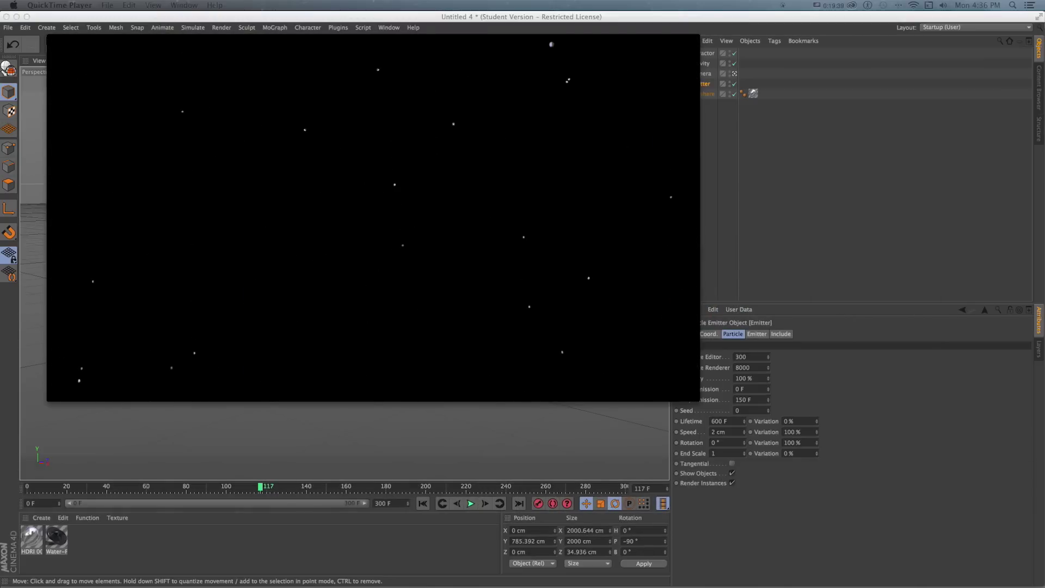
mouse_move(337, 338)
left_click(374, 345)
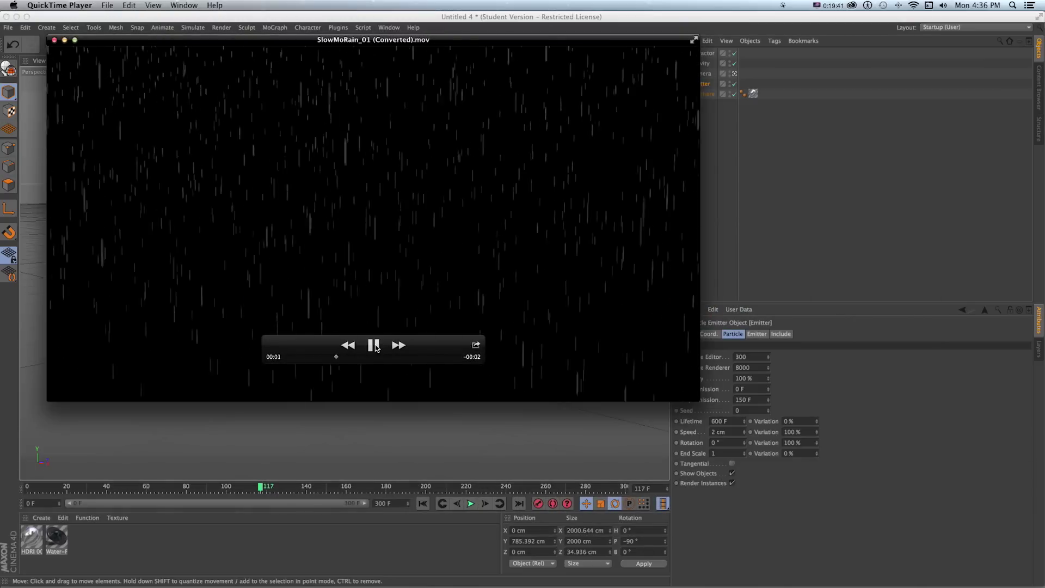
left_click(375, 346)
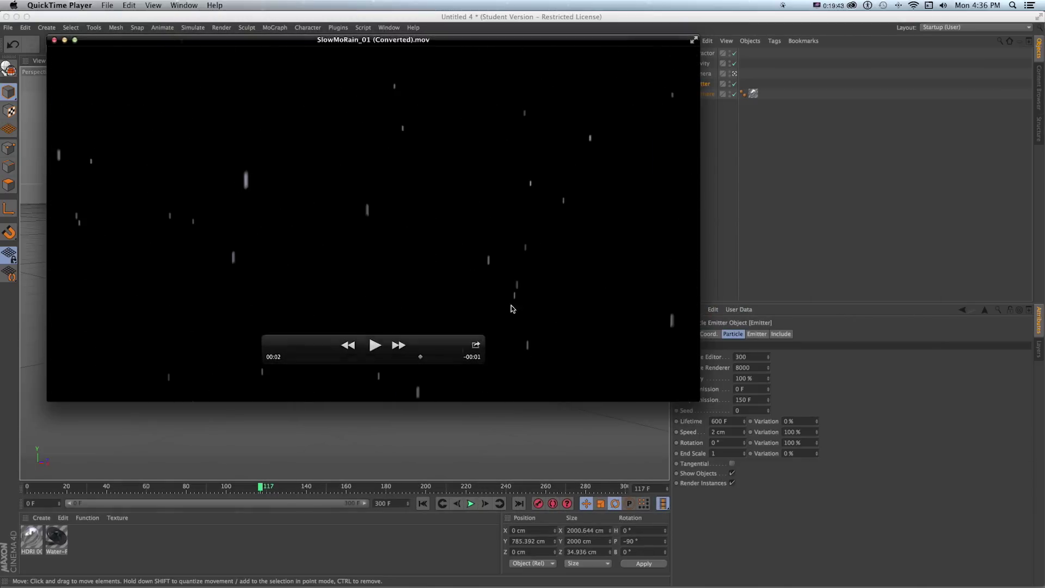
left_click_drag(596, 53, 697, 88)
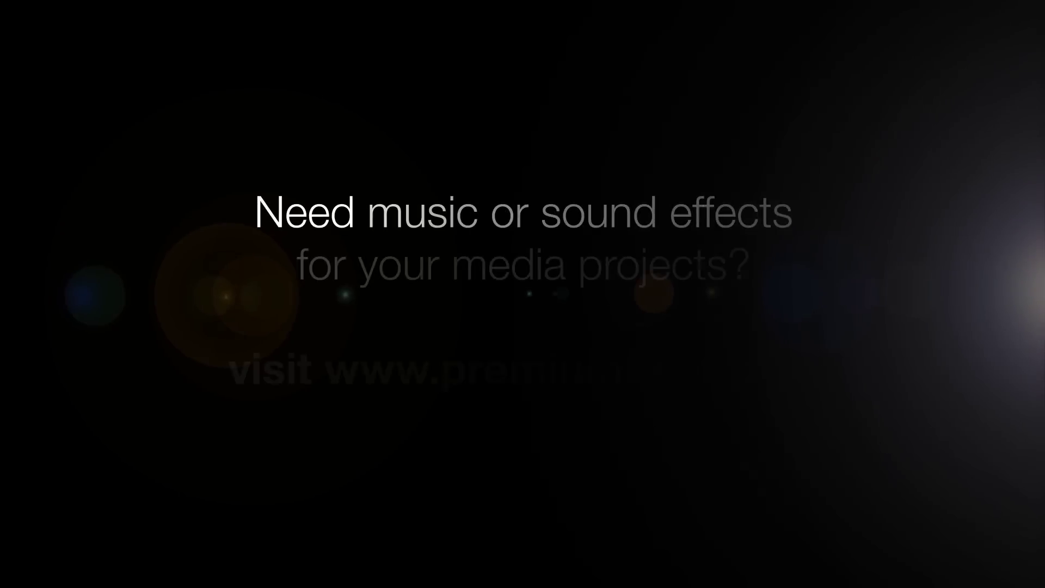